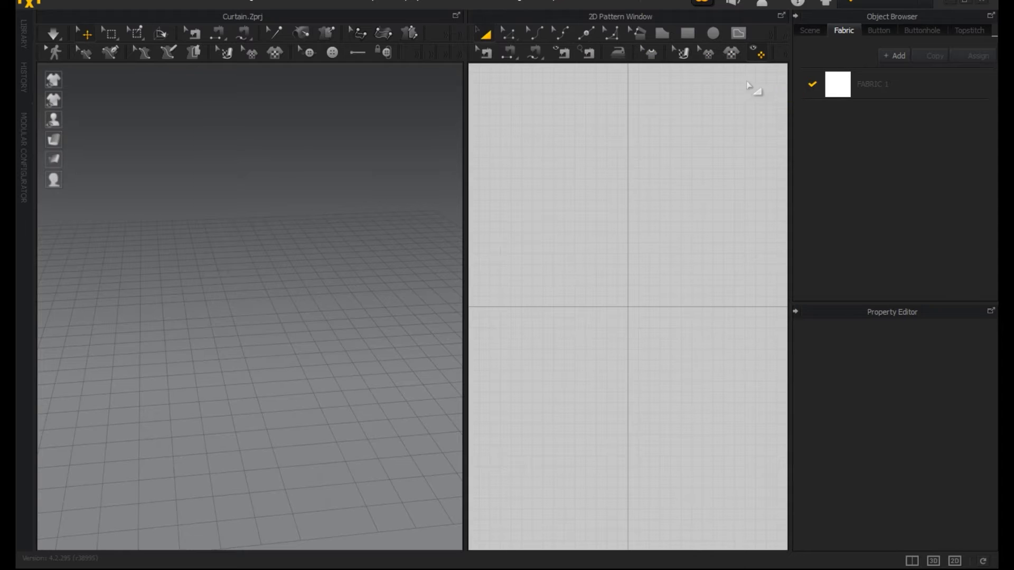
pyautogui.click(689, 30)
pyautogui.moveTo(630, 310); pyautogui.dragTo(517, 118)
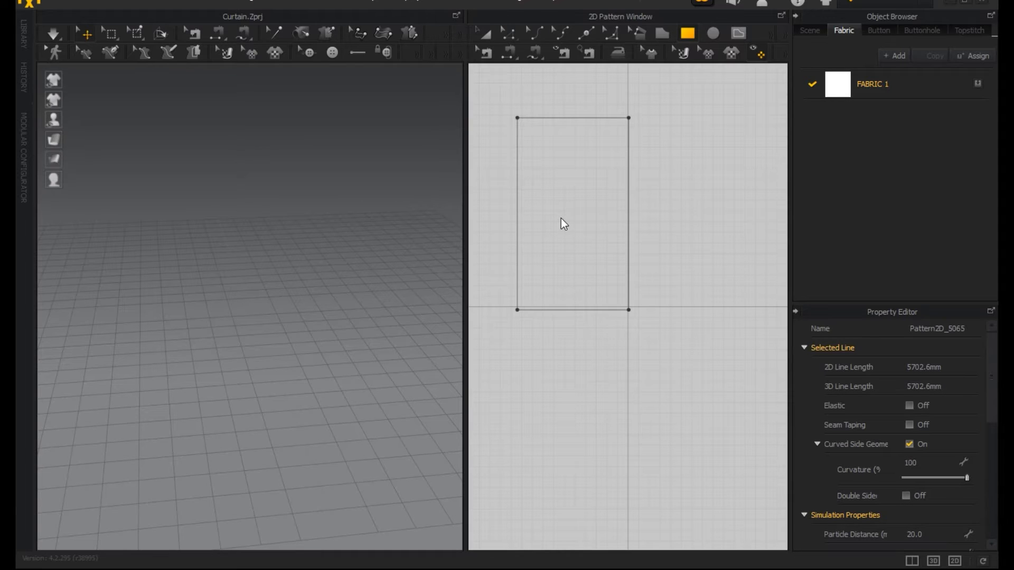
pyautogui.scroll(-5, 320, 489)
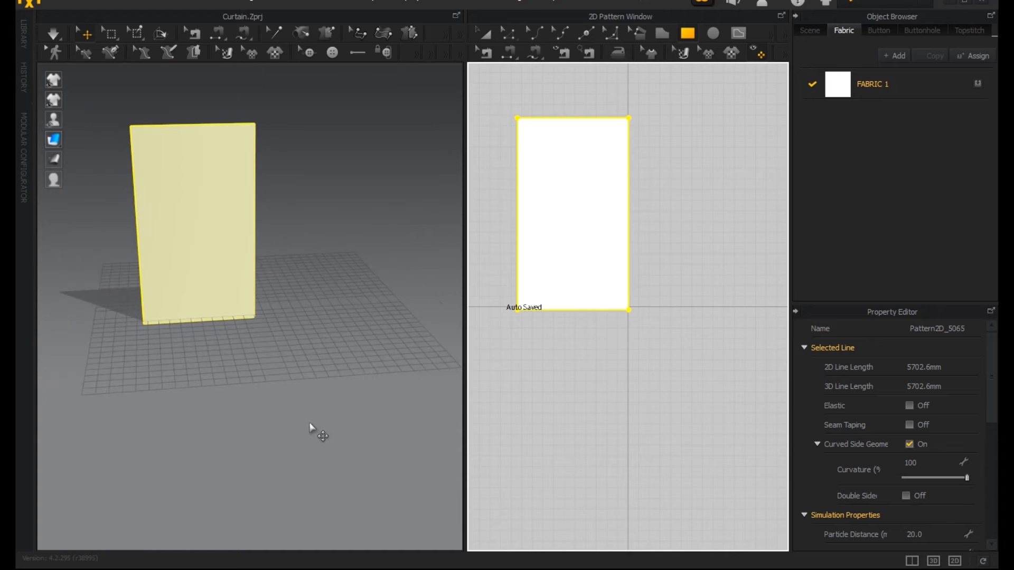
pyautogui.press('Delete')
pyautogui.scroll(3, 602, 280)
pyautogui.scroll(3, 676, 364)
pyautogui.scroll(3, 602, 274)
pyautogui.scroll(2, 738, 344)
pyautogui.moveTo(670, 374); pyautogui.dragTo(512, 104)
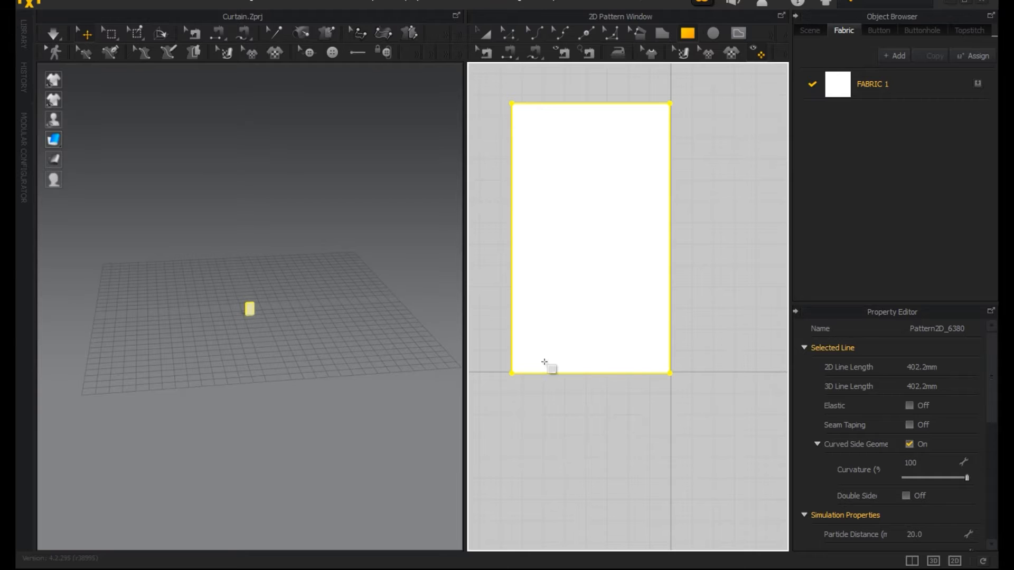
pyautogui.press('Delete')
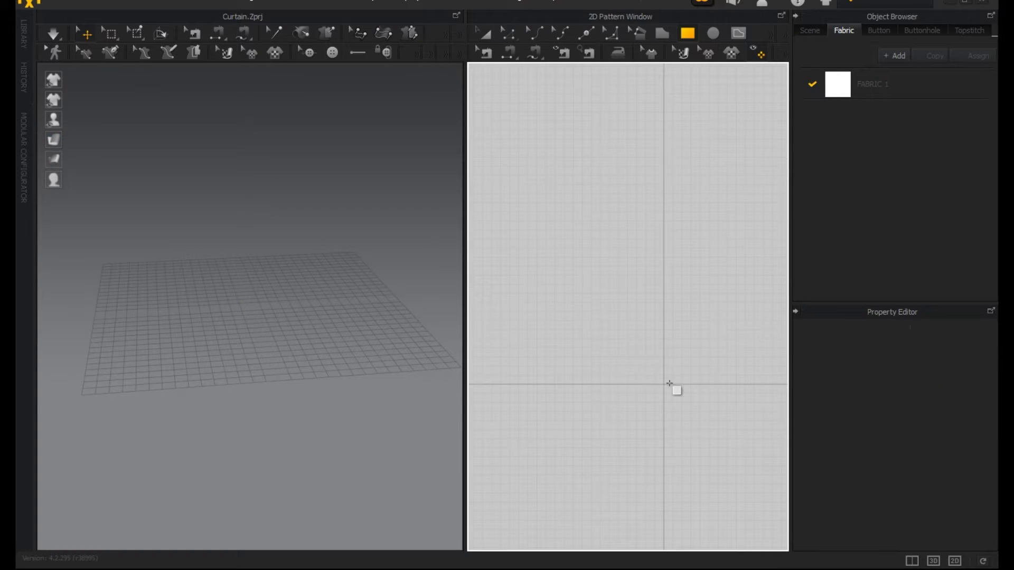
pyautogui.moveTo(663, 386); pyautogui.dragTo(539, 92)
pyautogui.press('Delete')
pyautogui.moveTo(669, 417); pyautogui.dragTo(545, 130)
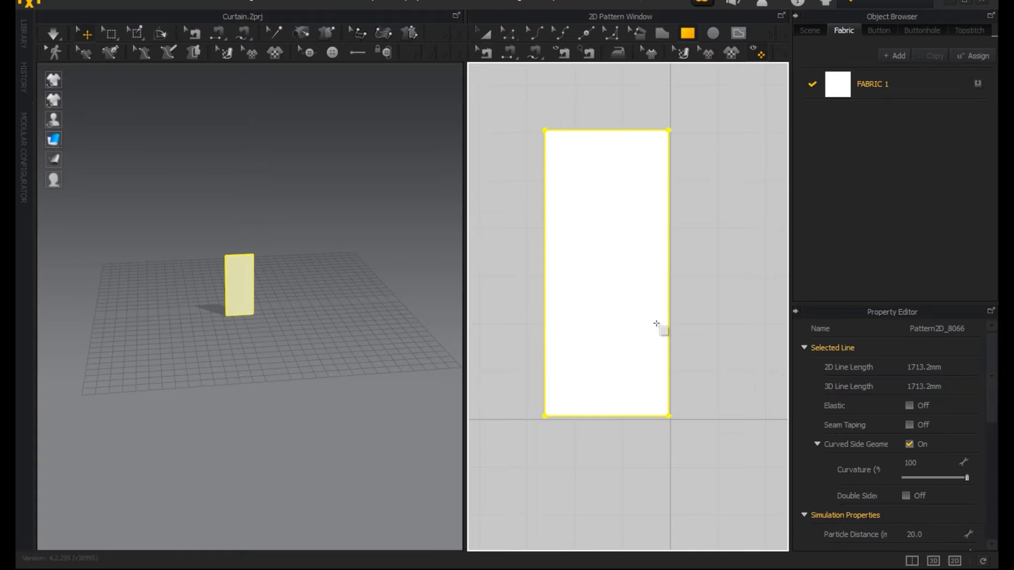
pyautogui.press('Delete')
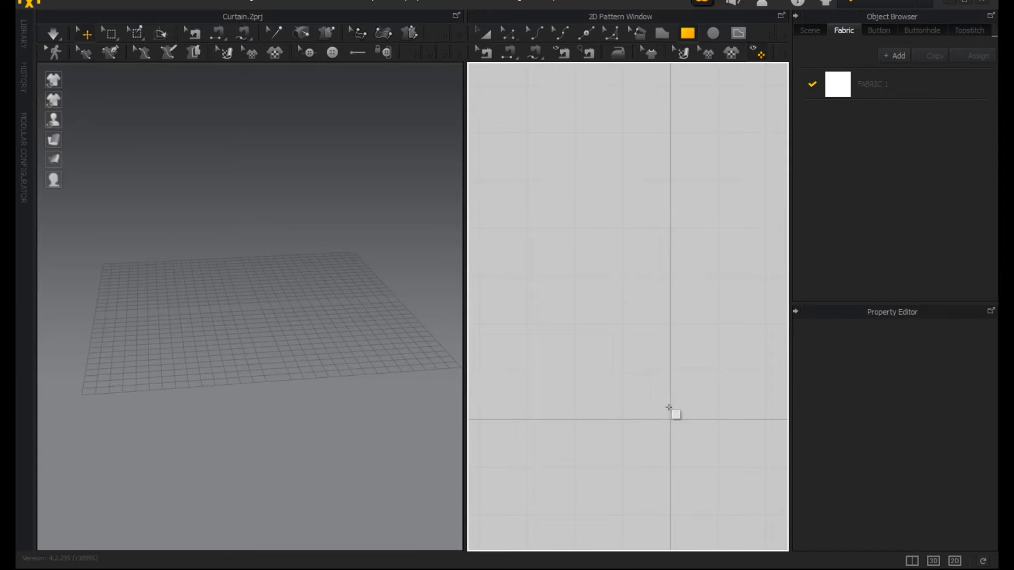
# Step: Draw a rectangular curtain panel about 409 mm wide and 1070 mm tall, and raise it above the floor grid in 3D
pyautogui.moveTo(667, 414); pyautogui.dragTo(540, 80)
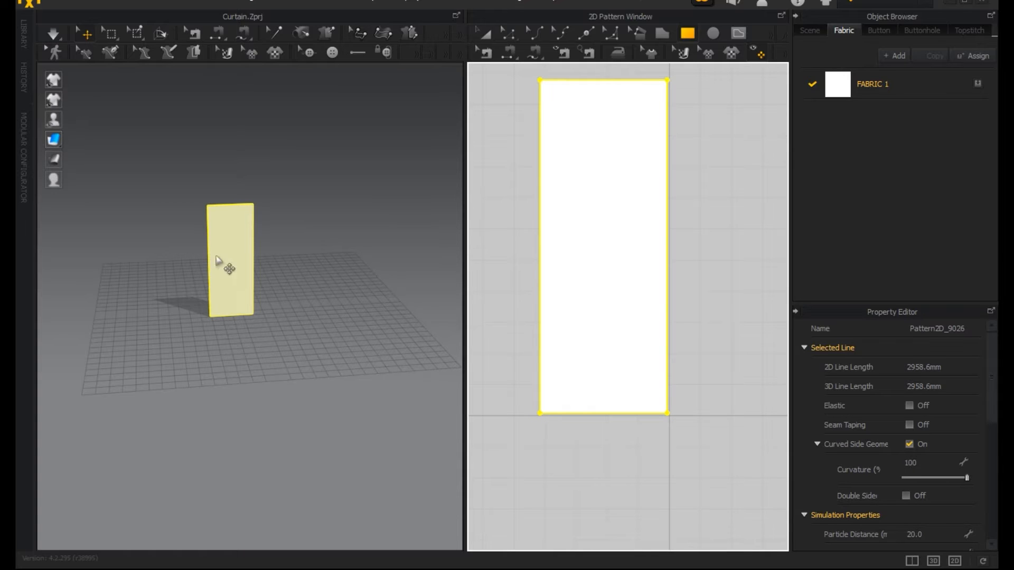
pyautogui.scroll(3, 225, 265)
pyautogui.moveTo(223, 260); pyautogui.dragTo(293, 339, button='middle')
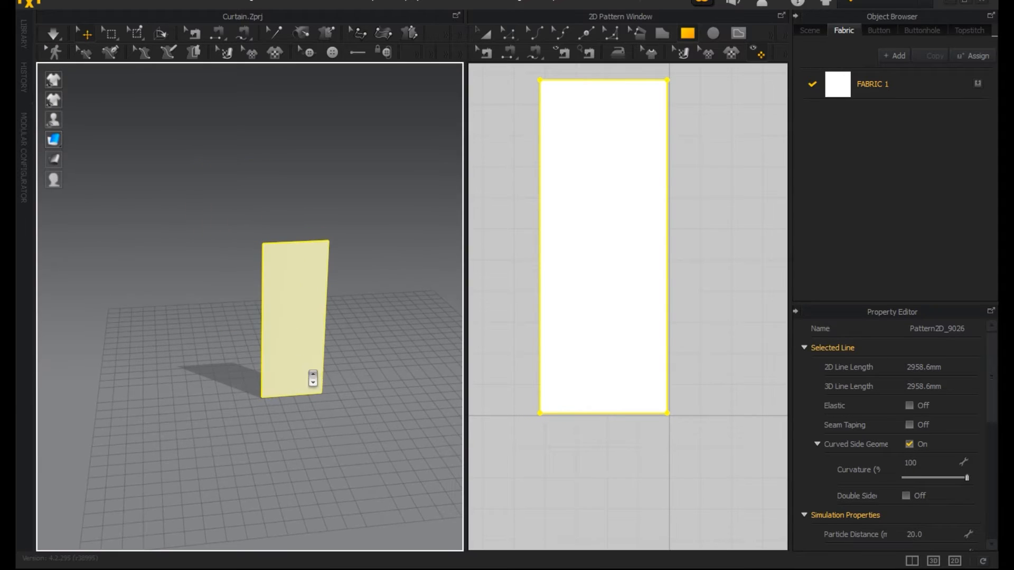
pyautogui.scroll(2, 311, 374)
pyautogui.scroll(4, 336, 350)
pyautogui.moveTo(354, 373); pyautogui.dragTo(290, 371, button='middle')
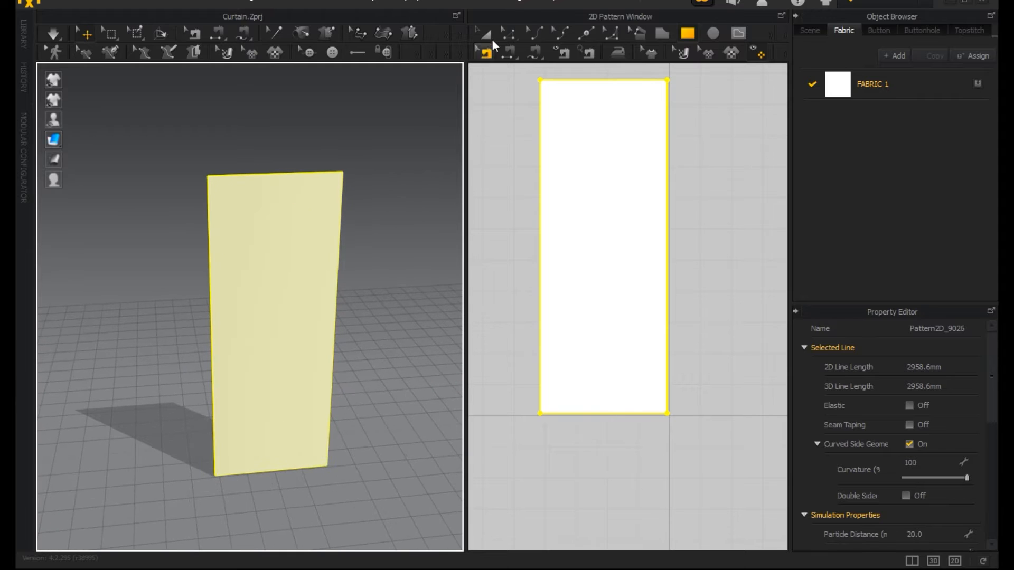
pyautogui.click(488, 30)
pyautogui.click(292, 264)
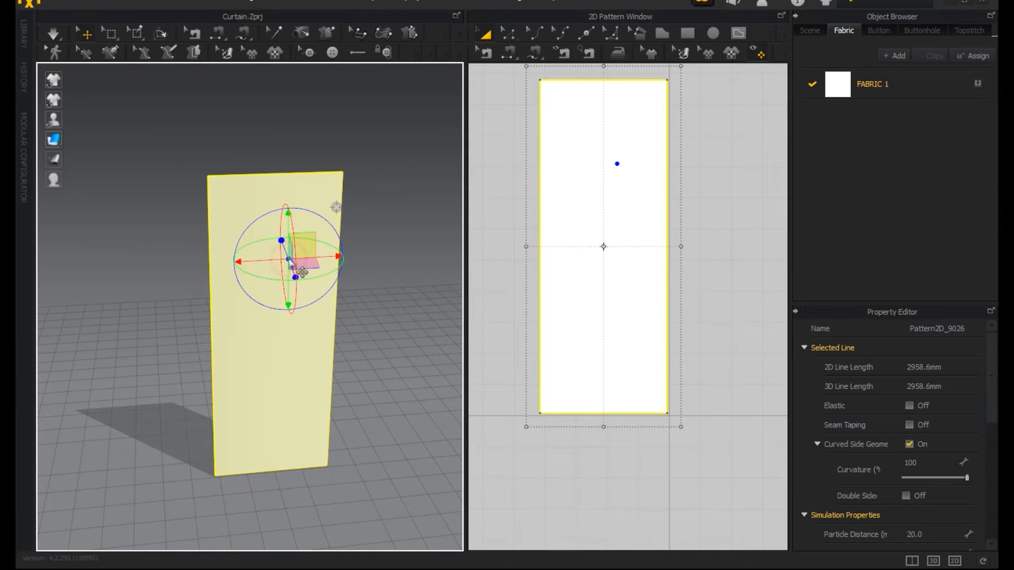
pyautogui.moveTo(282, 233); pyautogui.dragTo(289, 146)
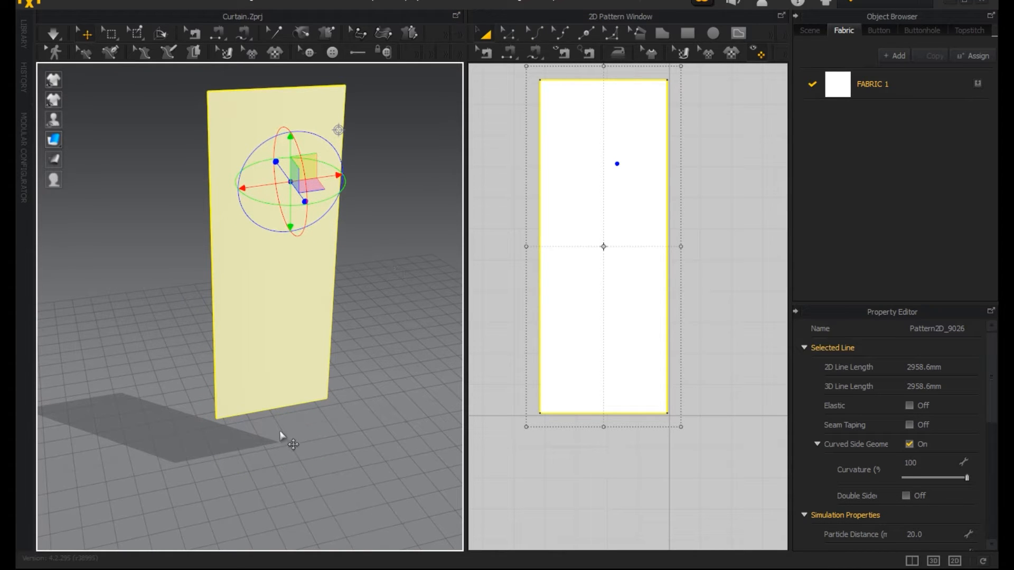
pyautogui.moveTo(294, 352); pyautogui.dragTo(289, 440, button='middle')
# Step: Copy the curtain panel and paste the duplicate directly above it in the 2D pattern, aligned with its side edges
pyautogui.moveTo(606, 278); pyautogui.dragTo(603, 311, button='middle')
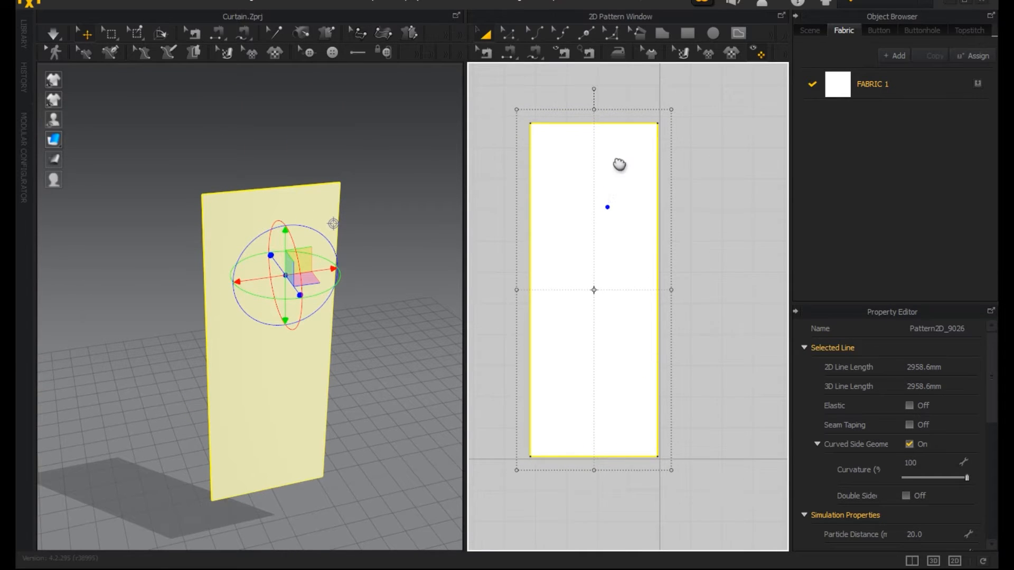
pyautogui.moveTo(612, 153); pyautogui.dragTo(628, 215, button='middle')
pyautogui.scroll(2, 607, 180)
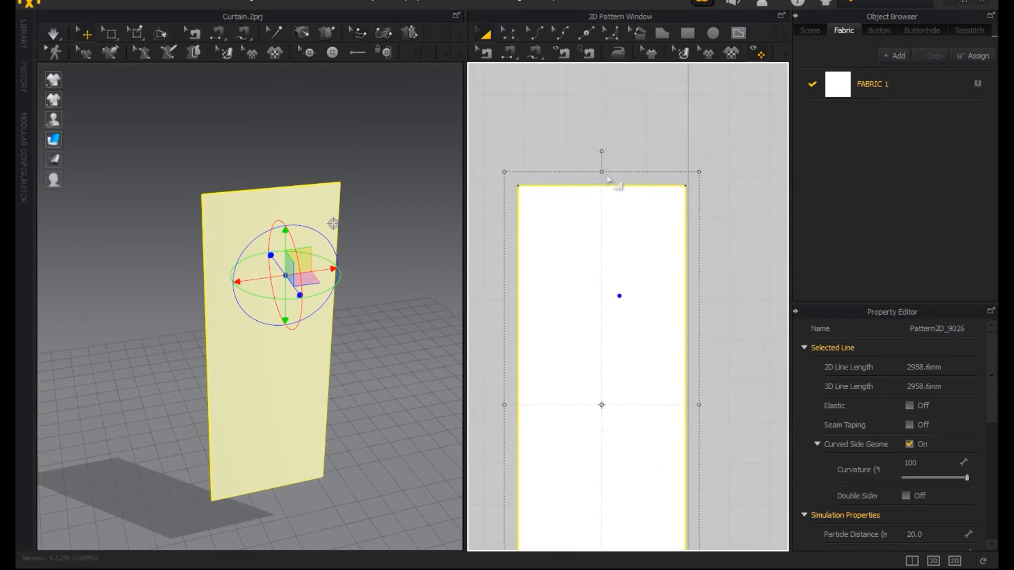
pyautogui.rightClick(604, 231)
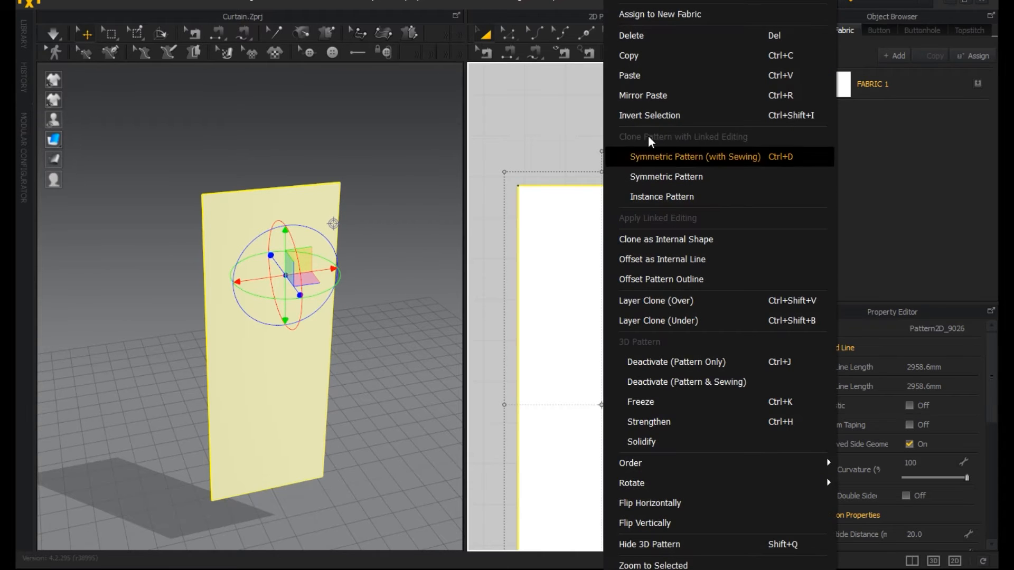
pyautogui.click(664, 56)
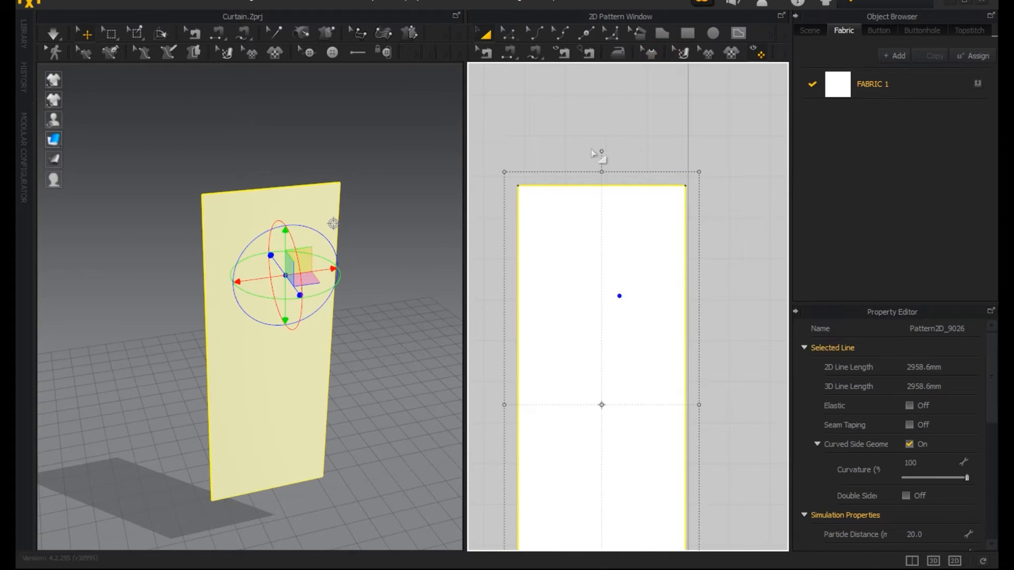
pyautogui.rightClick(583, 141)
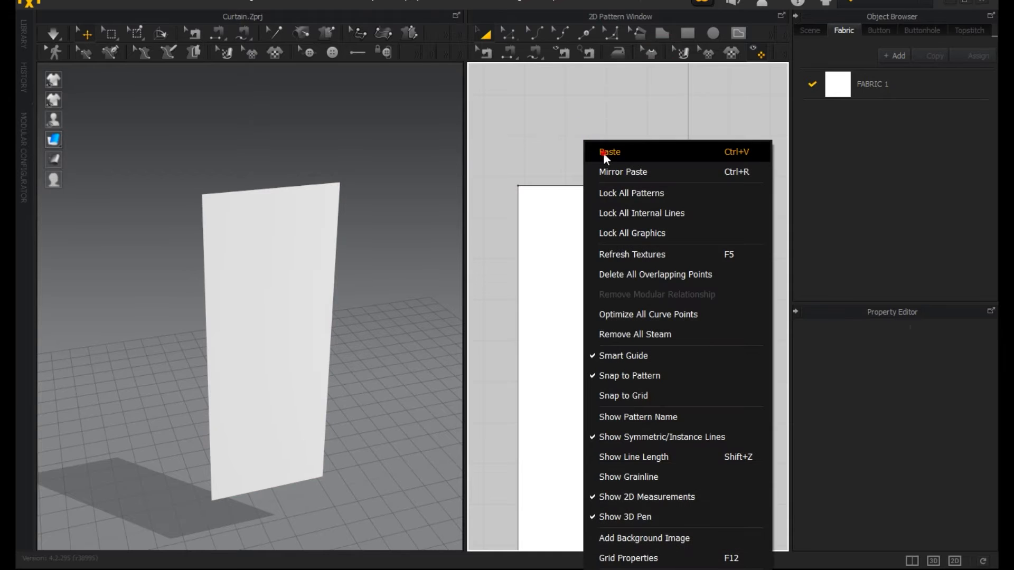
pyautogui.click(603, 153)
pyautogui.click(602, 130)
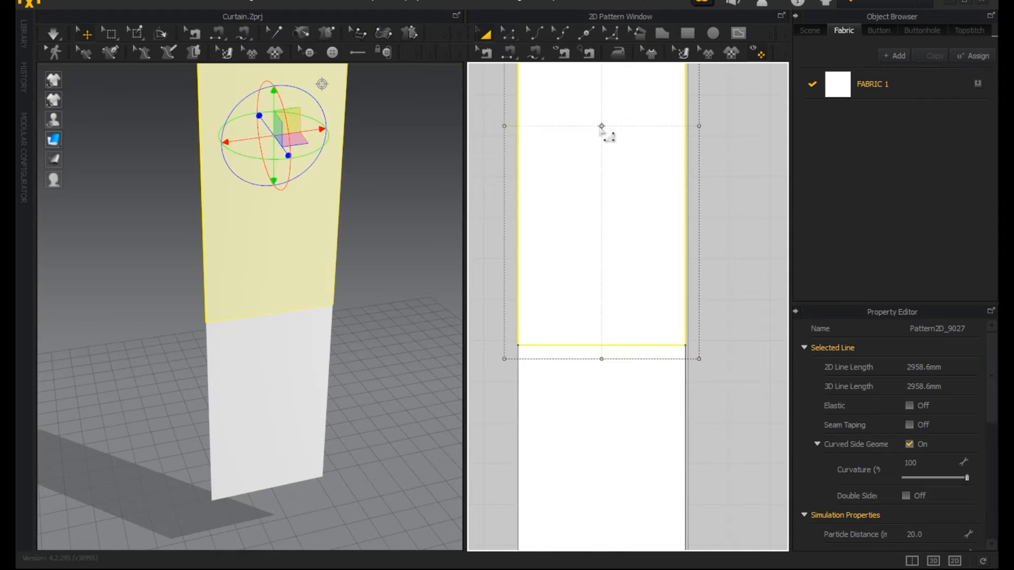
# Step: Shrink the pasted copy to a full-width strip about 96 mm tall just above the panel, and lower it close to the panel in 3D
pyautogui.scroll(-2, 596, 464)
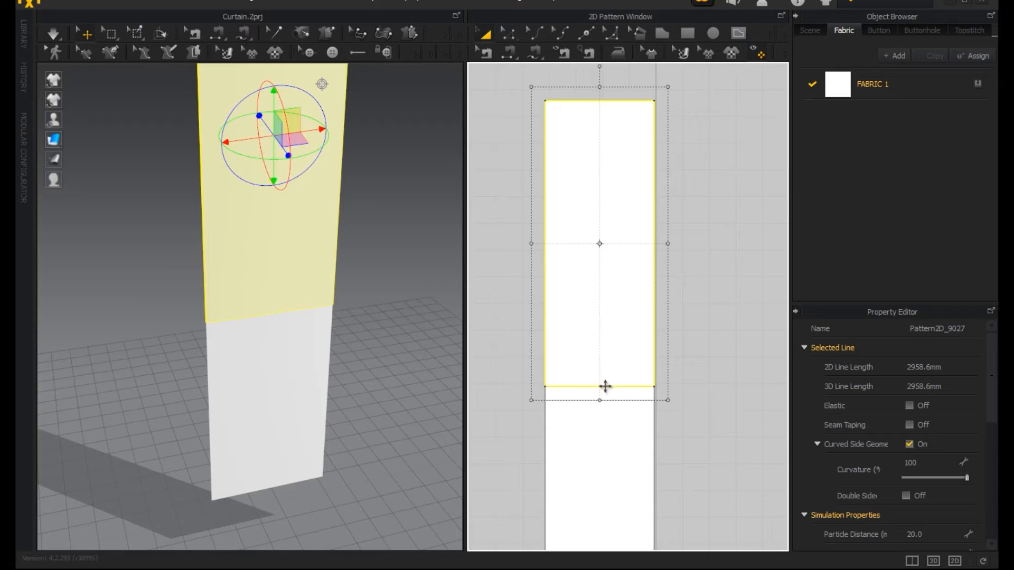
pyautogui.moveTo(599, 401); pyautogui.dragTo(597, 250)
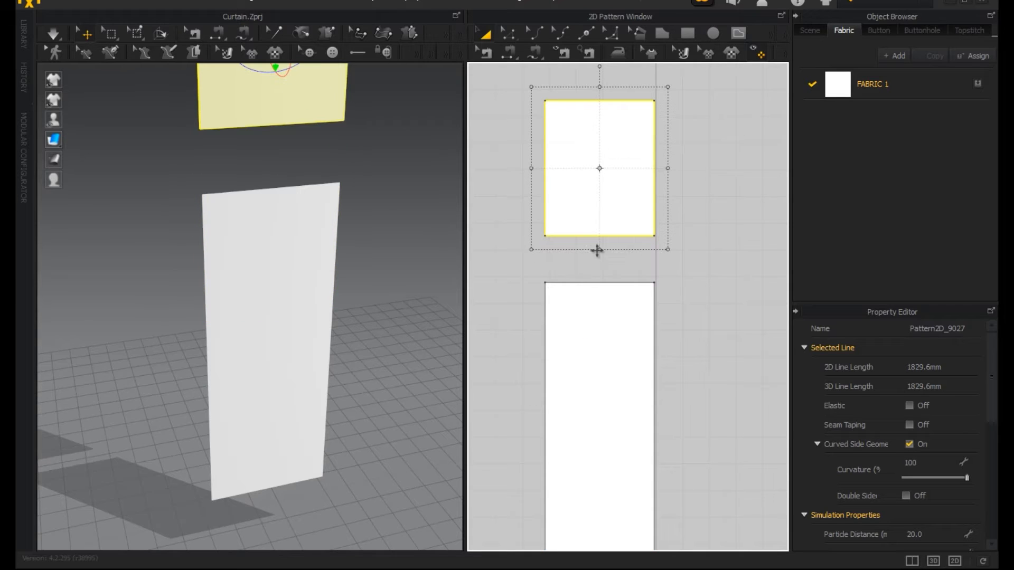
pyautogui.moveTo(600, 89); pyautogui.dragTo(593, 261)
pyautogui.moveTo(265, 154); pyautogui.dragTo(277, 248, button='middle')
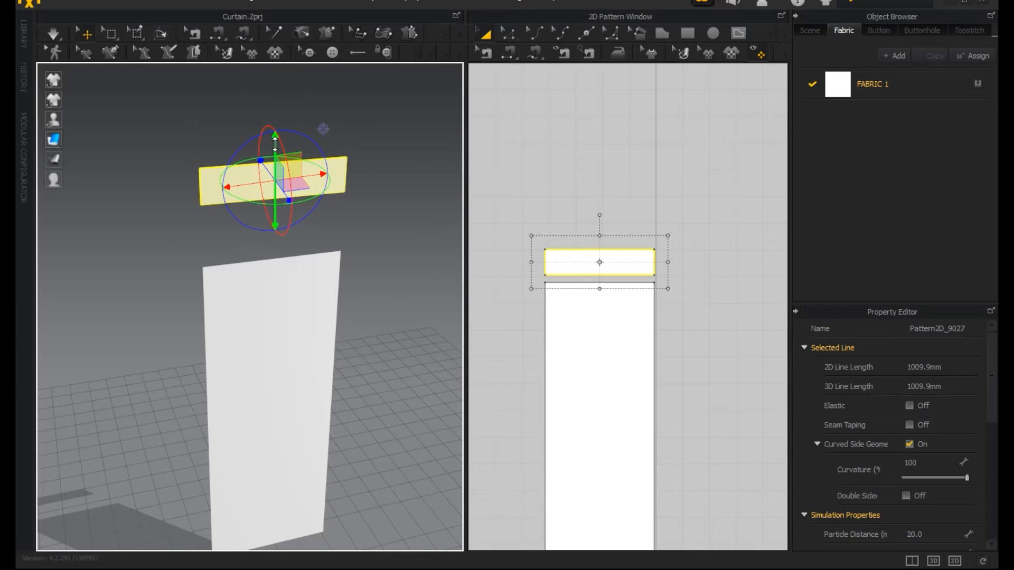
pyautogui.moveTo(273, 136); pyautogui.dragTo(274, 202)
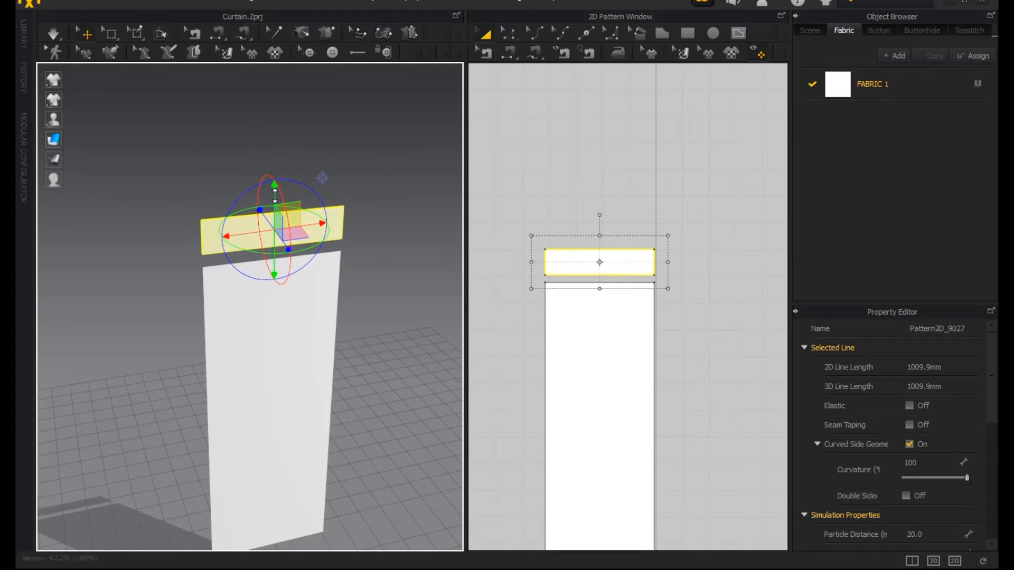
# Step: Freeze the large curtain panel
pyautogui.moveTo(287, 201); pyautogui.dragTo(321, 150, button='middle')
pyautogui.moveTo(327, 209); pyautogui.dragTo(342, 199, button='right')
pyautogui.click(299, 300)
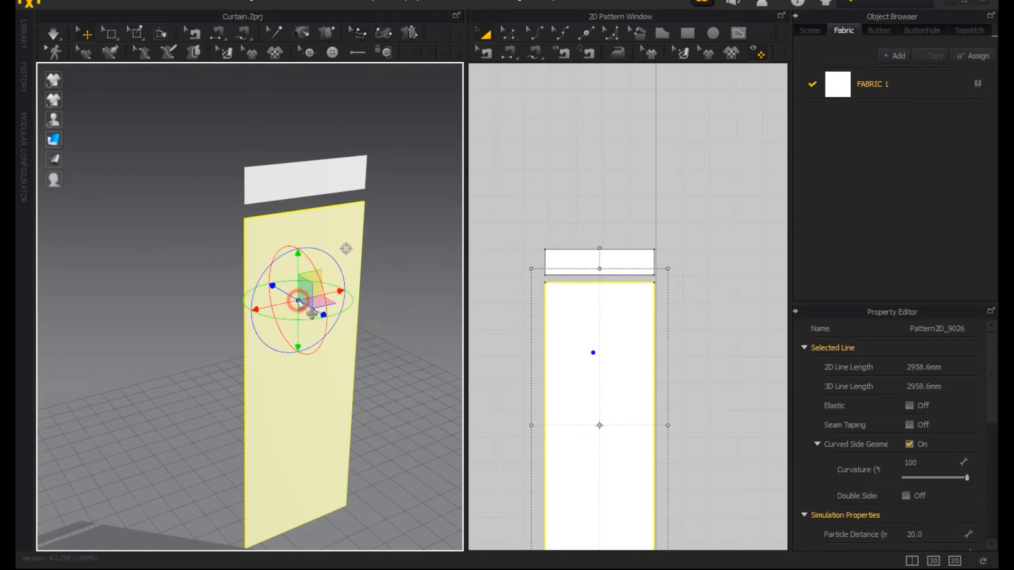
pyautogui.rightClick(312, 314)
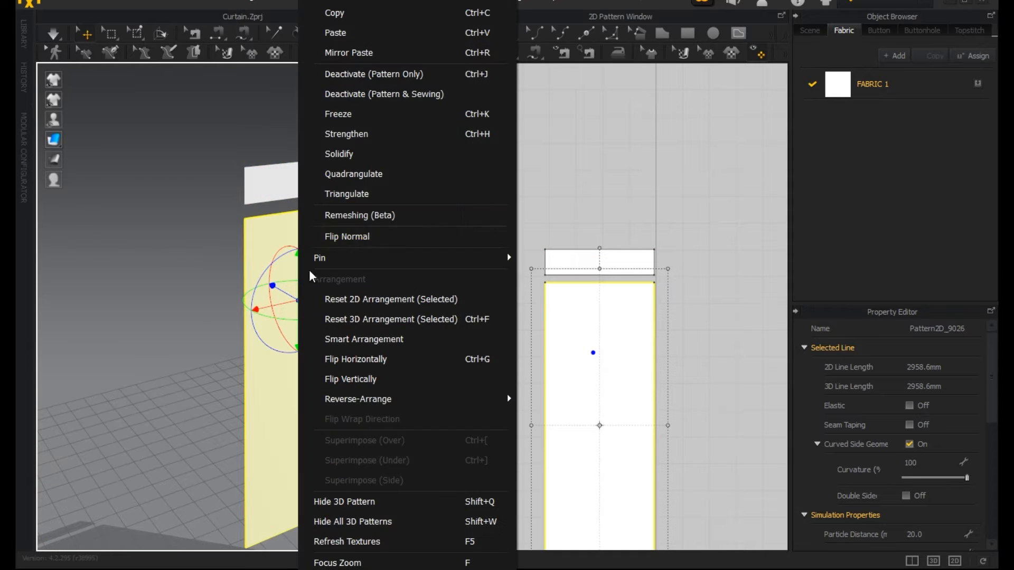
pyautogui.click(358, 120)
# Step: Sew the lower edge of the narrow strip to the upper edge of the large panel along the full width
pyautogui.scroll(3, 332, 198)
pyautogui.moveTo(333, 199); pyautogui.dragTo(296, 229, button='middle')
pyautogui.scroll(3, 611, 299)
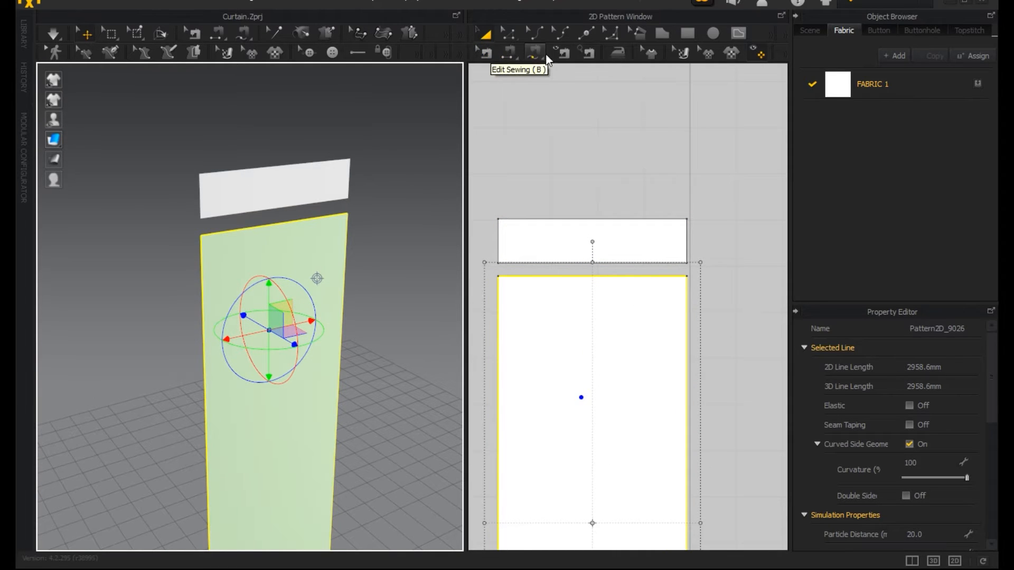
pyautogui.click(515, 49)
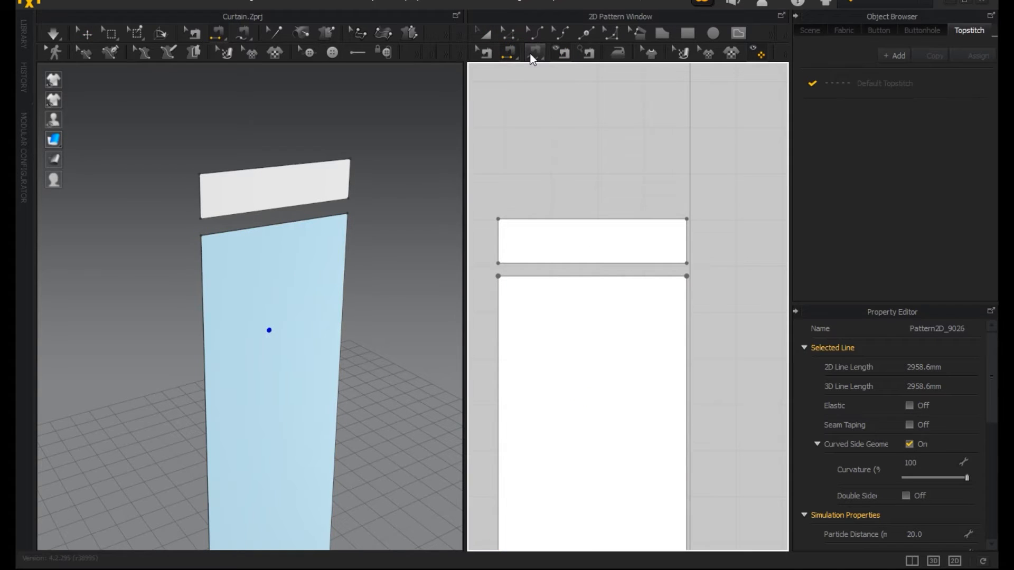
pyautogui.click(532, 56)
pyautogui.click(510, 51)
pyautogui.click(550, 262)
pyautogui.click(549, 275)
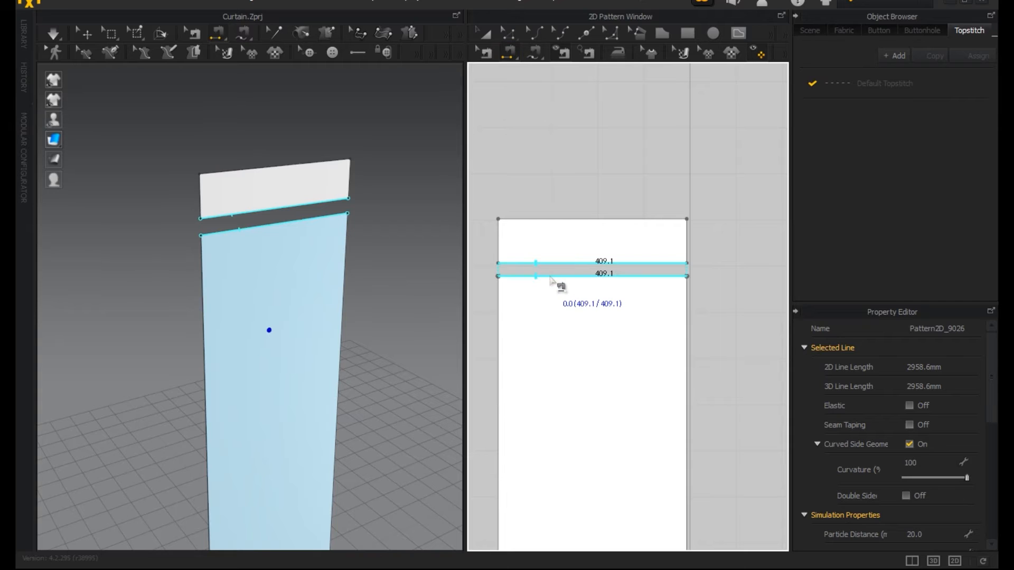
pyautogui.click(551, 278)
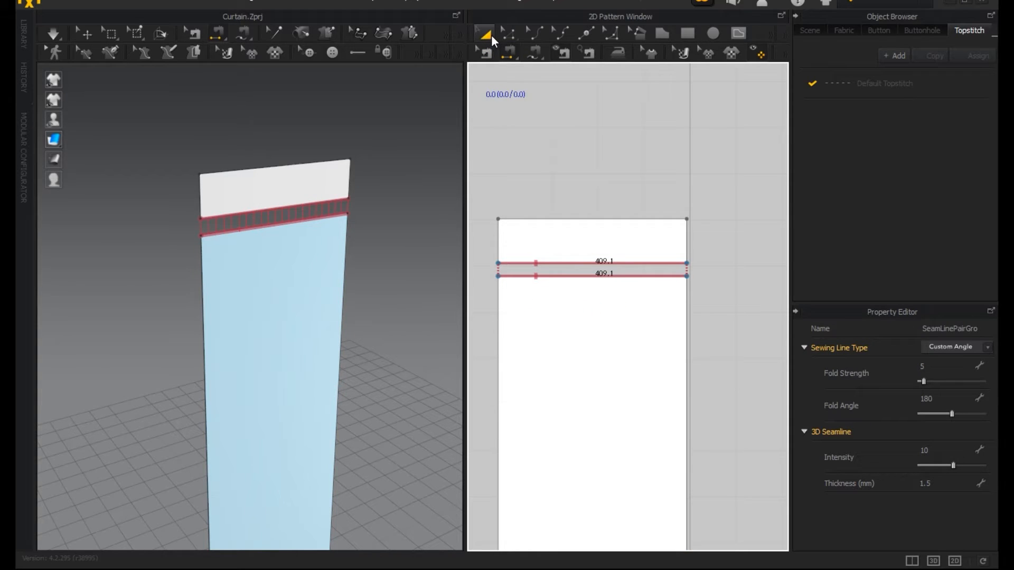
# Step: Draw a horizontal internal line across the full width of the large panel, about 112 mm below its upper edge
pyautogui.click(490, 35)
pyautogui.click(593, 229)
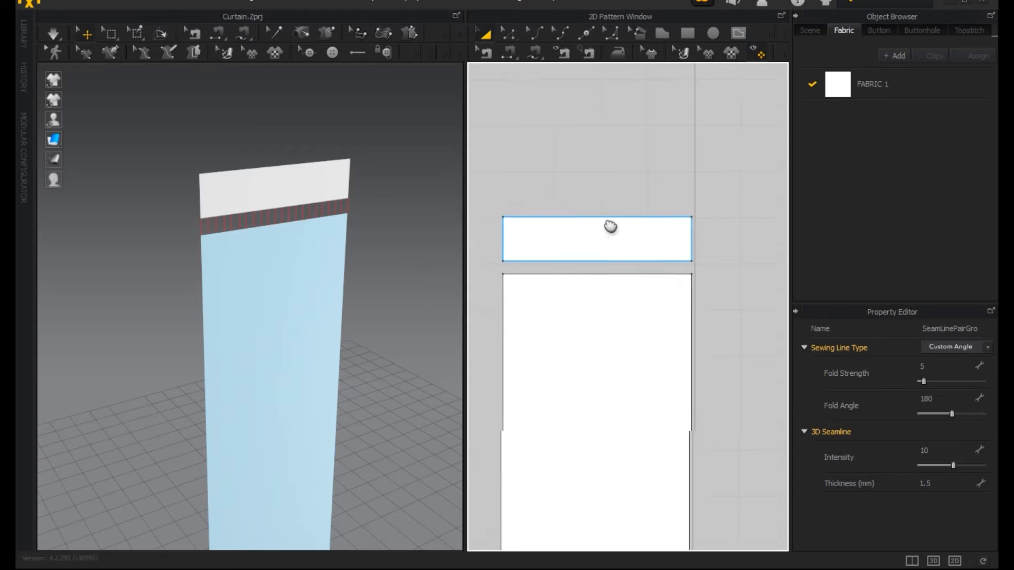
pyautogui.moveTo(610, 226); pyautogui.dragTo(619, 210, button='middle')
pyautogui.click(627, 168)
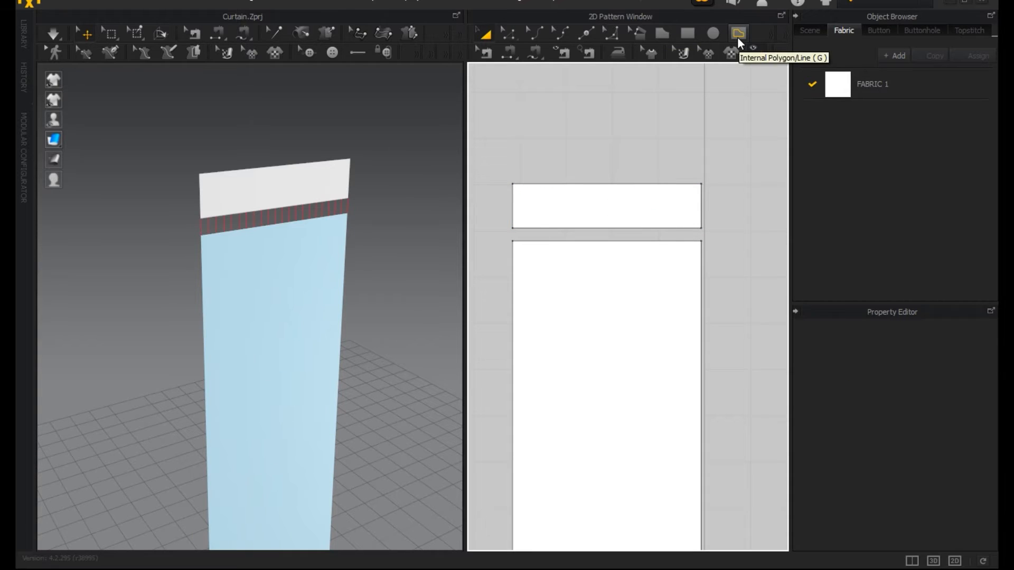
pyautogui.click(737, 37)
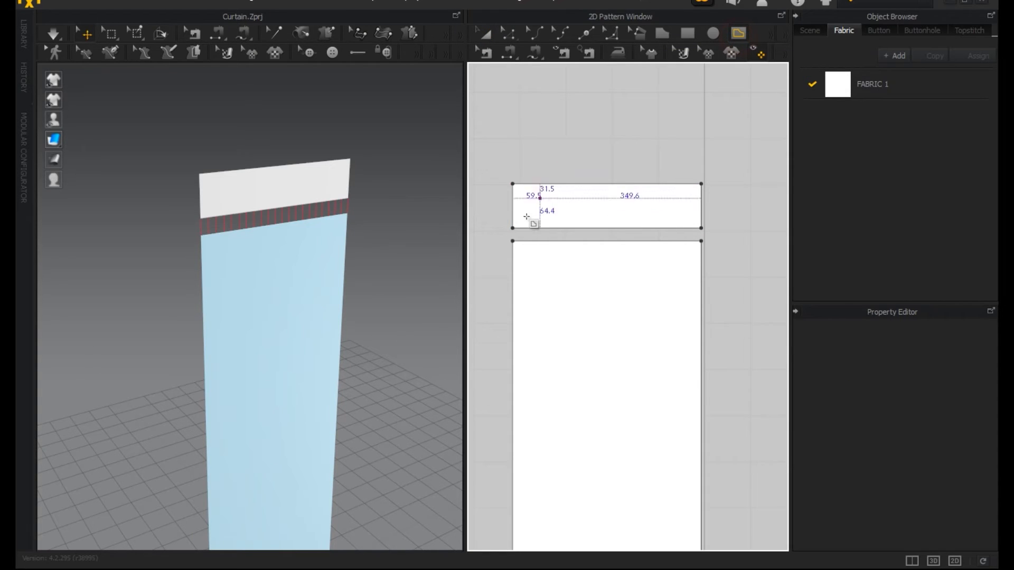
pyautogui.click(513, 292)
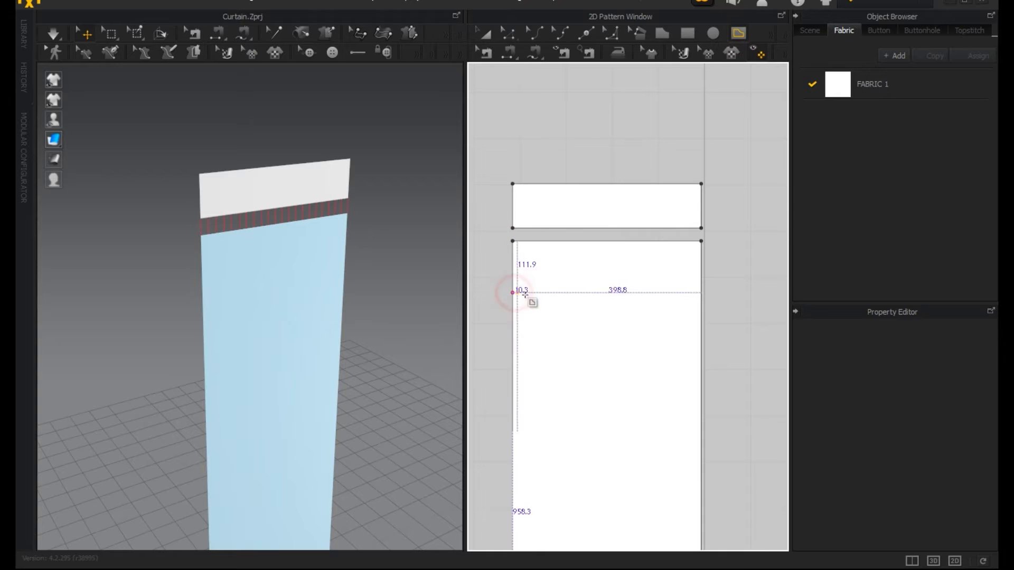
pyautogui.click(701, 296)
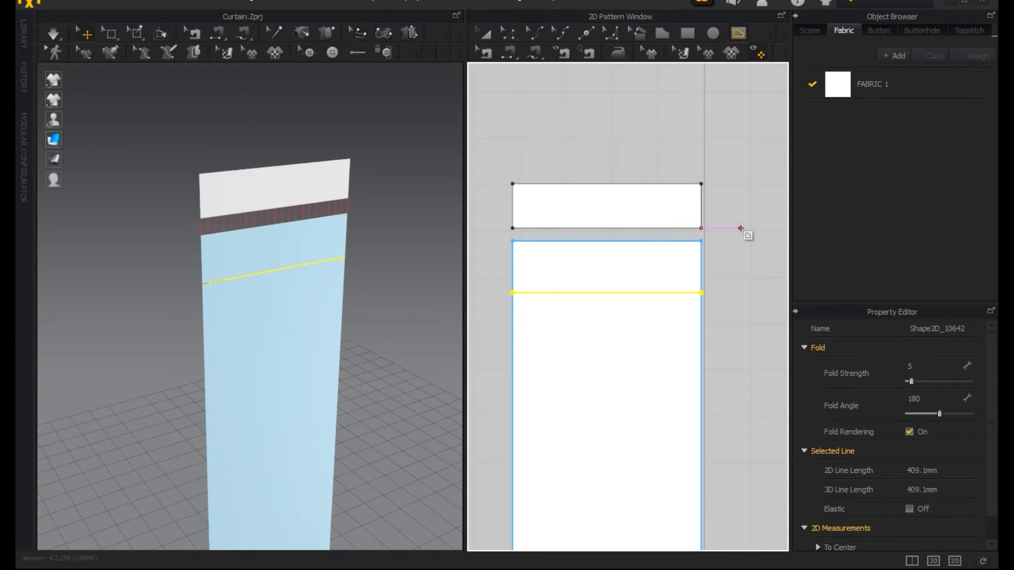
# Step: Sew the large panel's internal line to the upper edge of the narrow strip
pyautogui.click(484, 32)
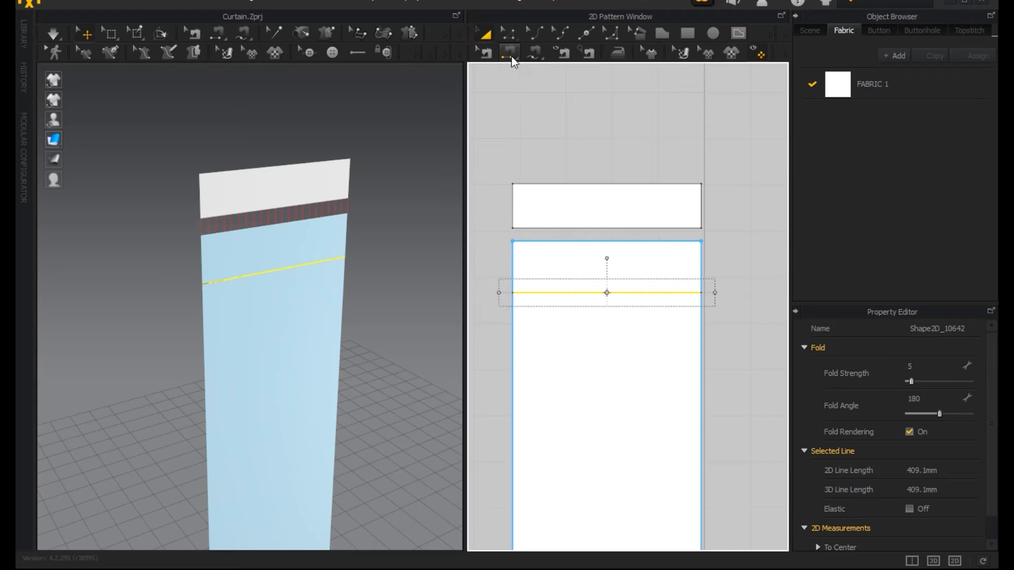
pyautogui.click(508, 53)
pyautogui.click(577, 292)
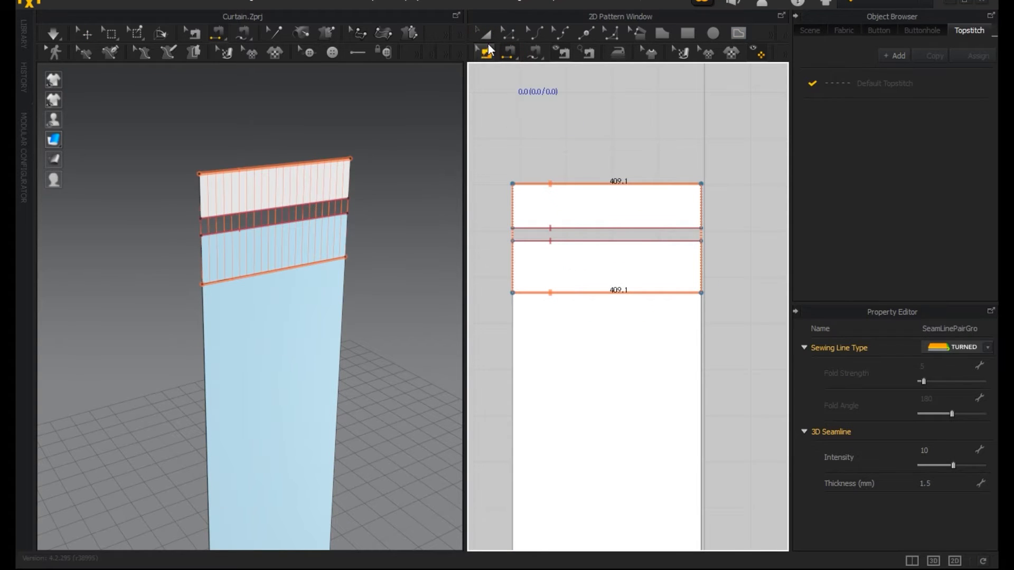
# Step: Rotate the narrow strip in 3D so that it lies roughly horizontal above the large panel's upper edge
pyautogui.click(483, 33)
pyautogui.click(288, 190)
pyautogui.moveTo(329, 287); pyautogui.dragTo(376, 288, button='right')
pyautogui.scroll(-2, 282, 174)
pyautogui.moveTo(318, 244); pyautogui.dragTo(322, 301, button='middle')
pyautogui.scroll(-3, 328, 205)
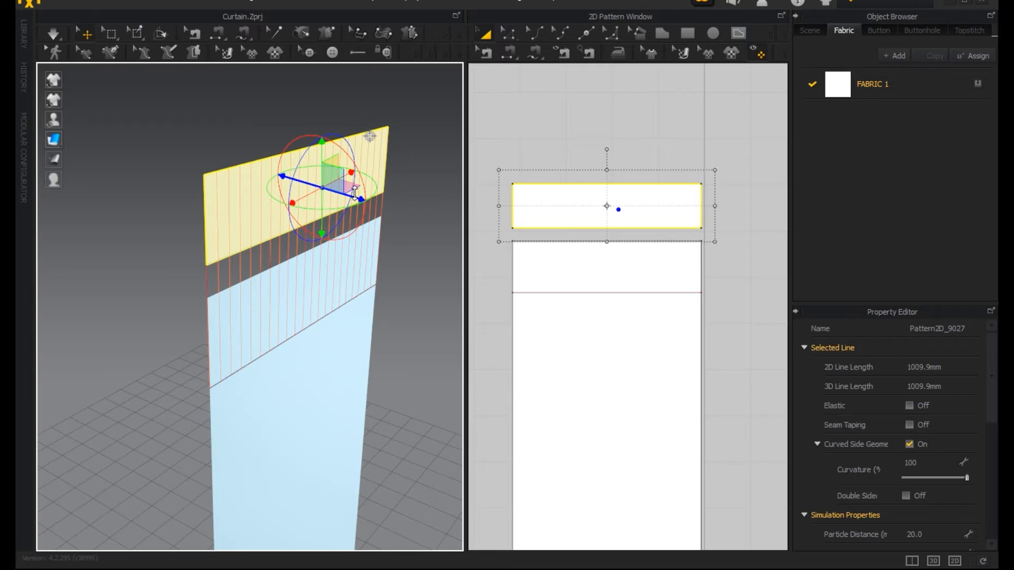
pyautogui.moveTo(351, 192); pyautogui.dragTo(249, 98)
pyautogui.moveTo(246, 272); pyautogui.dragTo(293, 285, button='right')
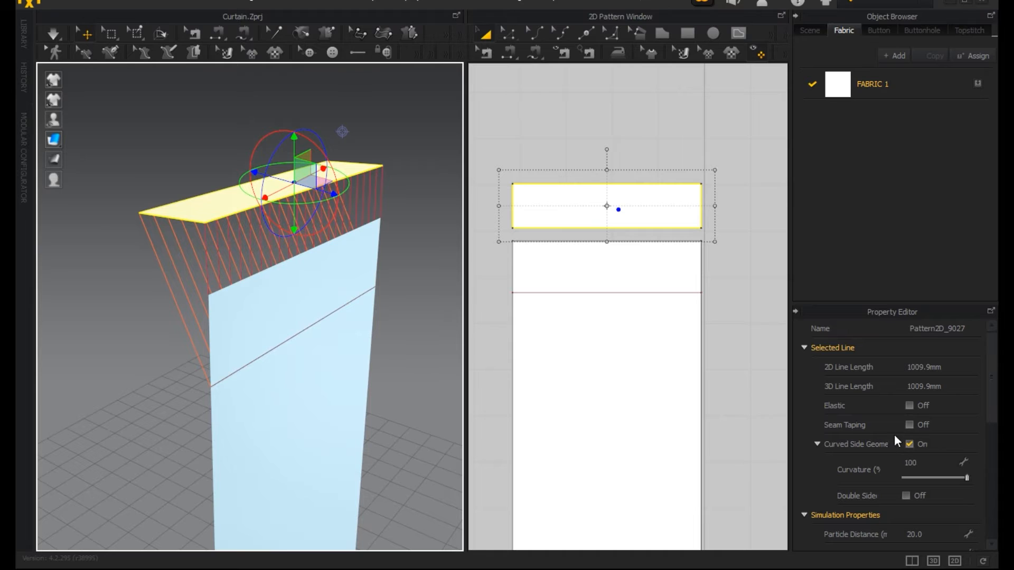
# Step: Turn on Elastic for the outline of the narrow strip
pyautogui.click(912, 406)
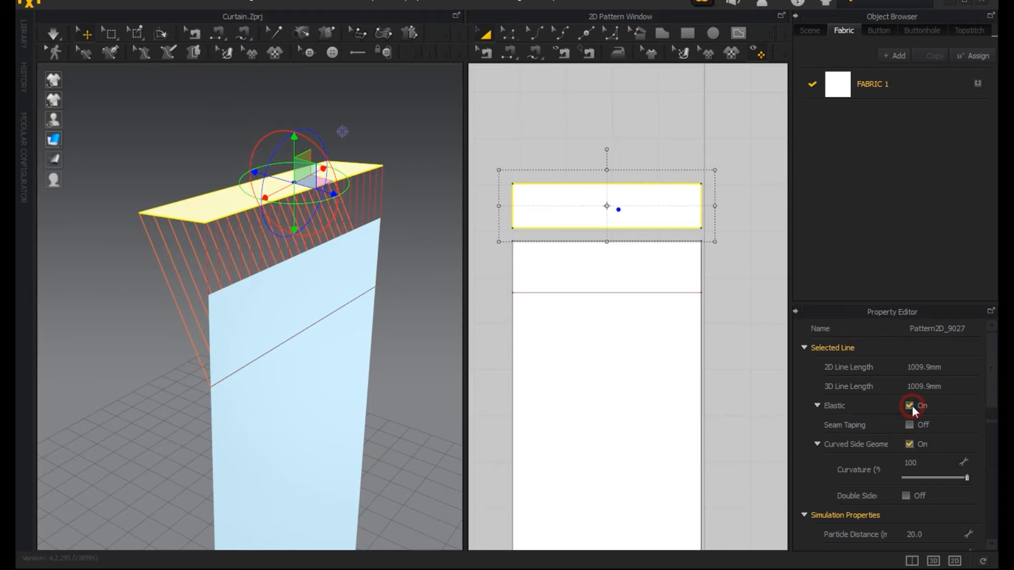
pyautogui.click(817, 405)
pyautogui.scroll(-5, 834, 467)
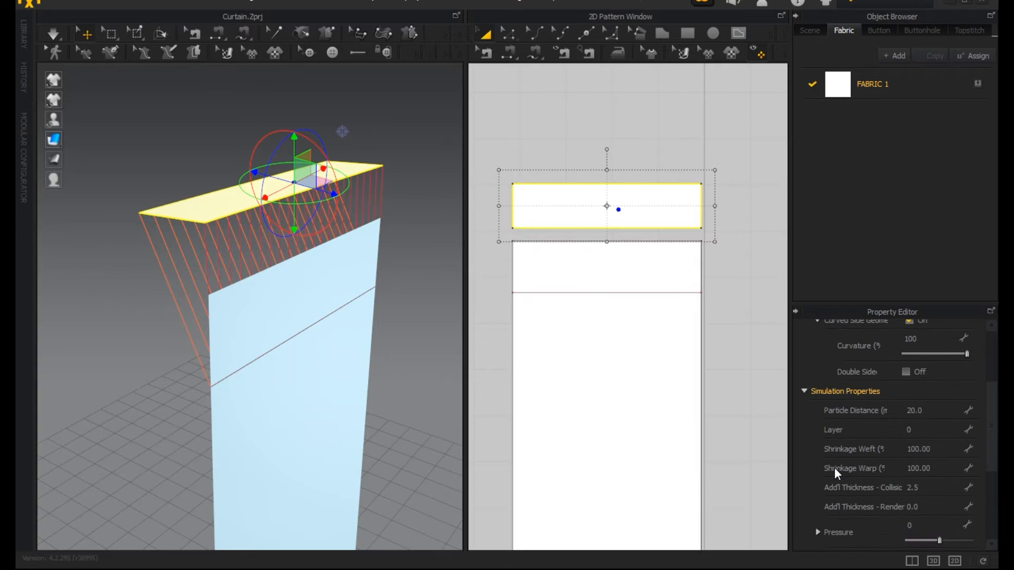
# Step: Turn on Seam Taping for the narrow strip with the Fusible_Rigid preset
pyautogui.scroll(2, 835, 467)
pyautogui.click(910, 343)
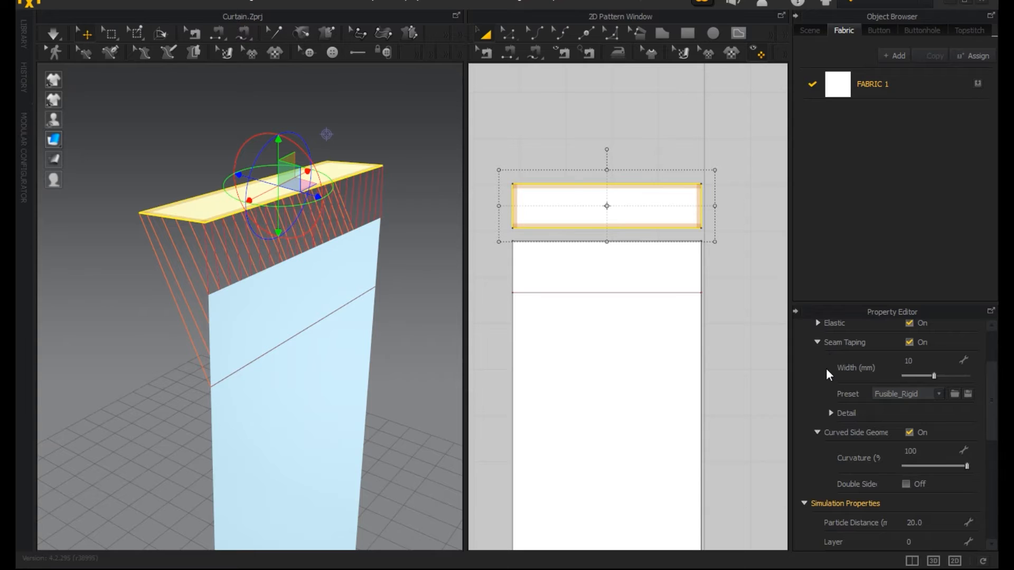
pyautogui.scroll(4, 825, 369)
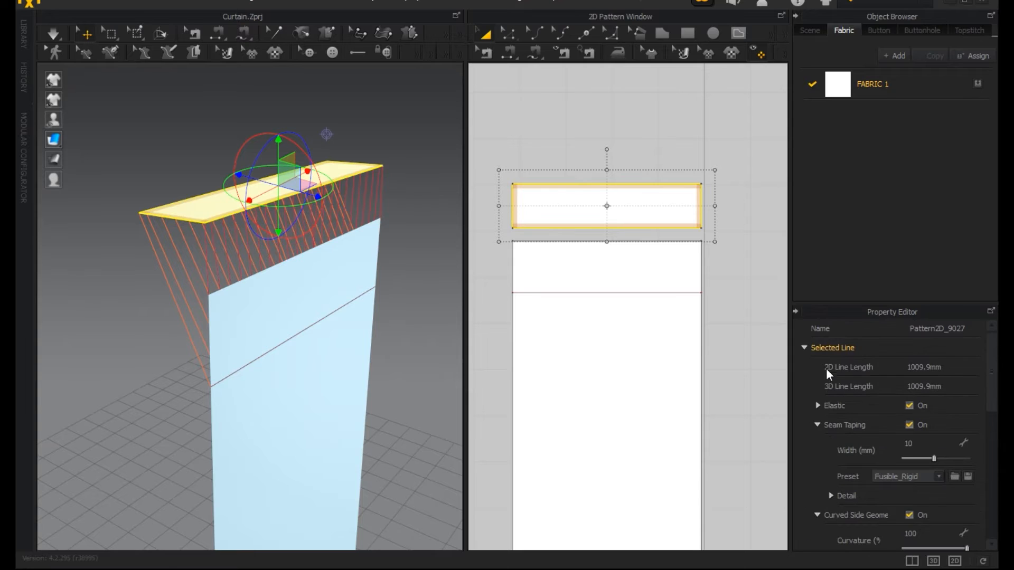
pyautogui.click(817, 420)
pyautogui.click(817, 420)
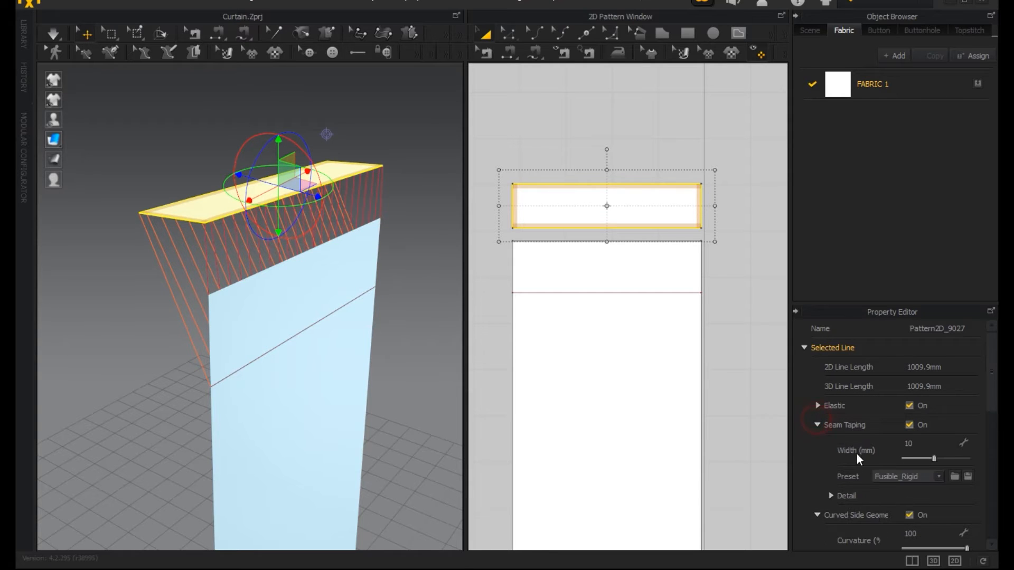
pyautogui.click(885, 477)
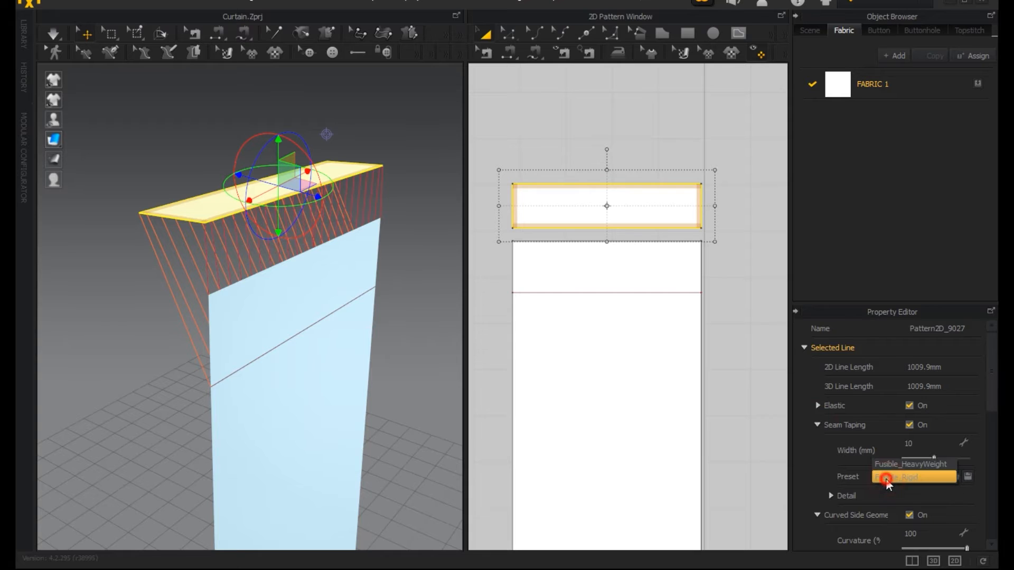
pyautogui.click(885, 479)
# Step: Set the narrow strip's particle distance to 12 mm
pyautogui.click(818, 424)
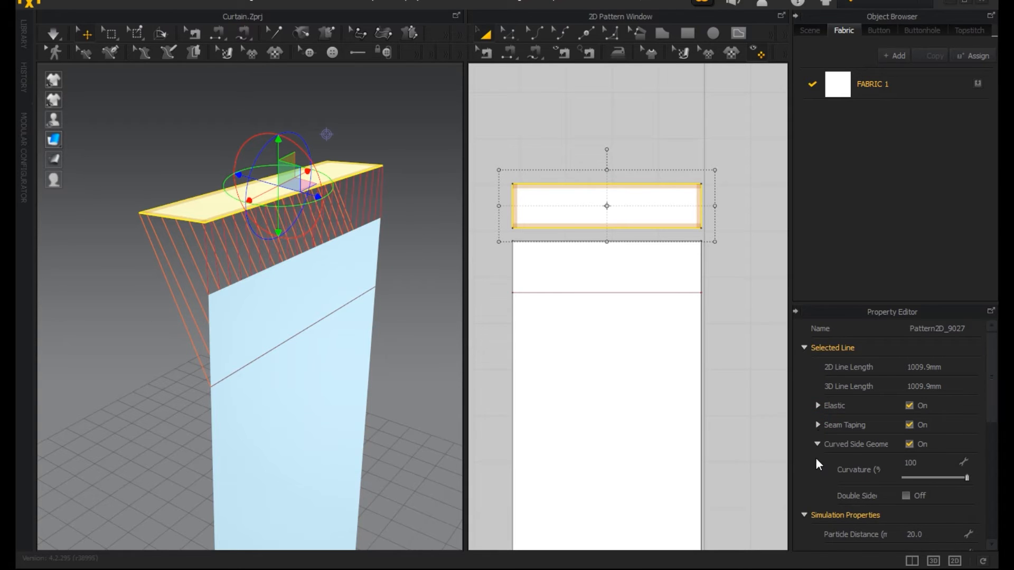
pyautogui.click(817, 445)
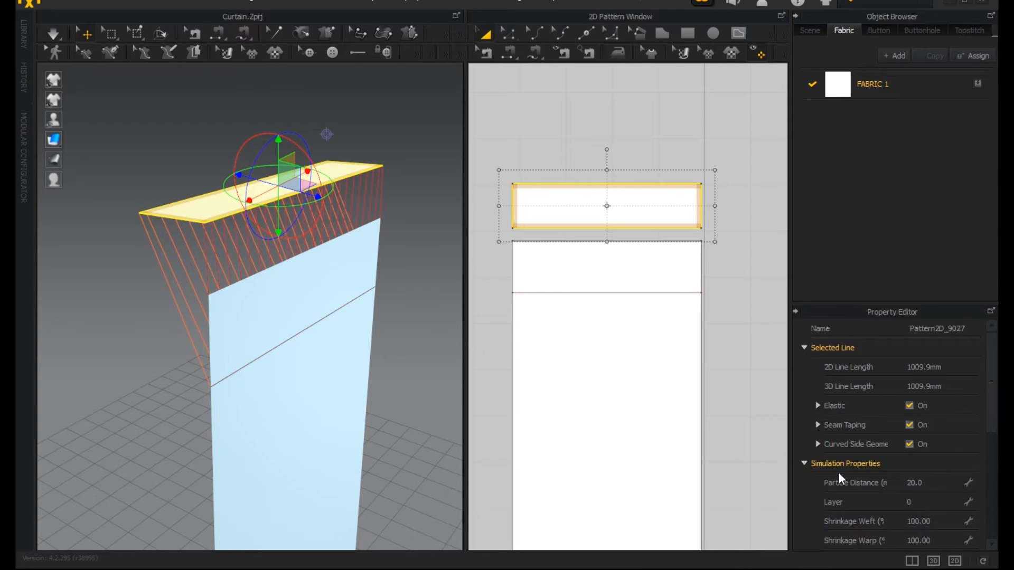
pyautogui.click(940, 483)
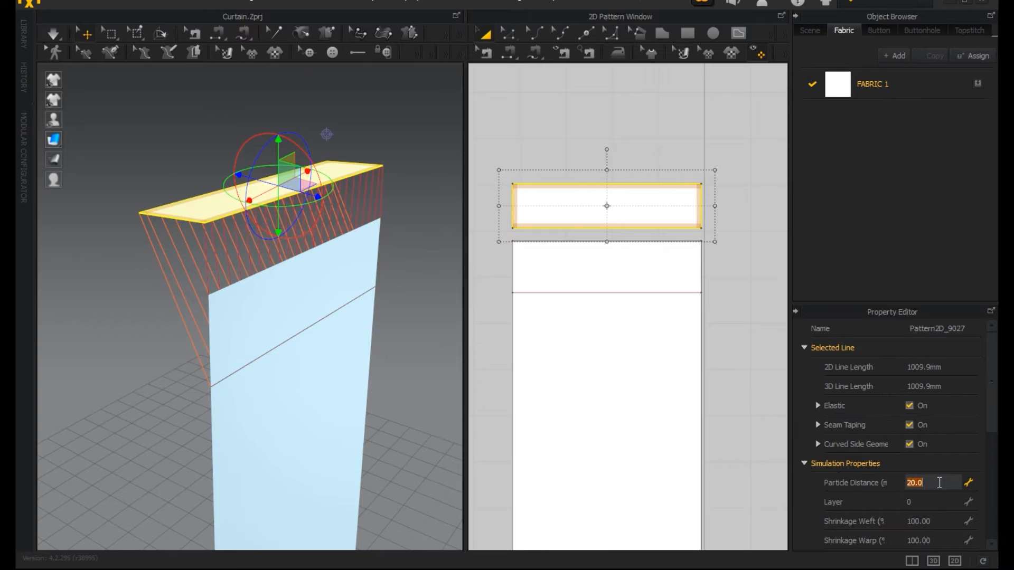
pyautogui.press('Return')
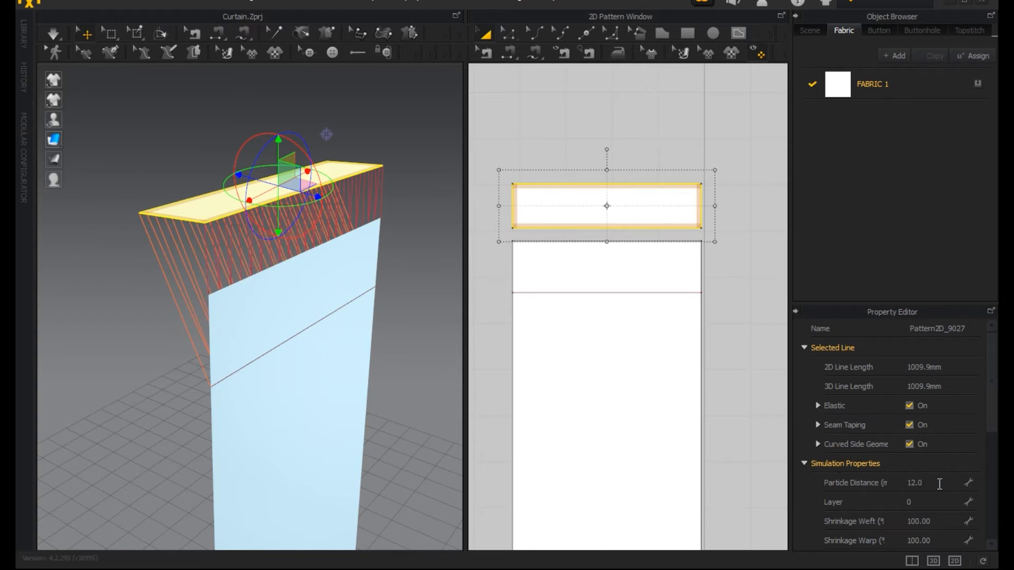
# Step: Try simulating the narrow strip's seams against the frozen large panel, and undo the simulation
pyautogui.moveTo(255, 310); pyautogui.dragTo(274, 325, button='right')
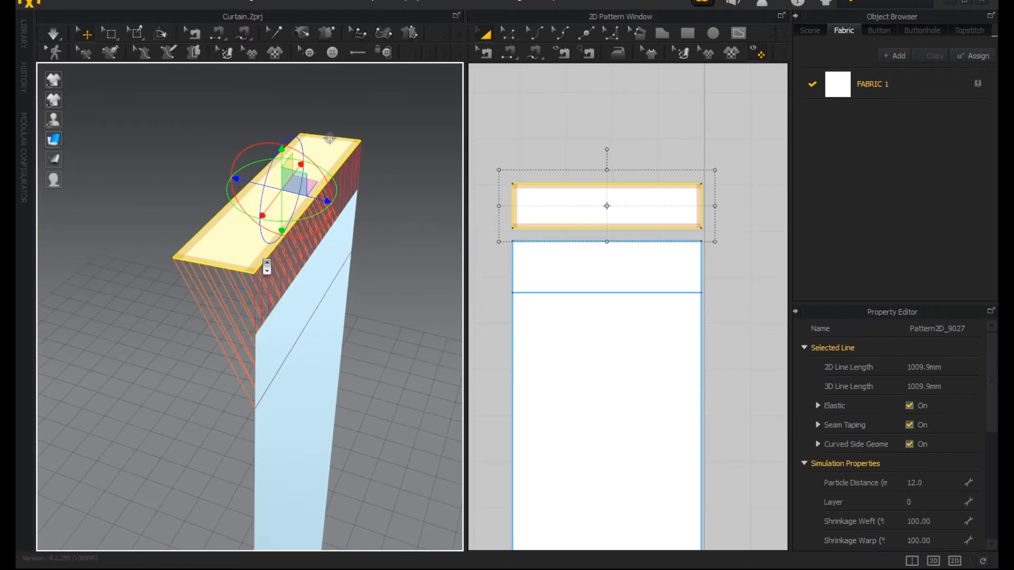
pyautogui.scroll(10, 267, 267)
pyautogui.scroll(-5, 259, 283)
pyautogui.moveTo(258, 284); pyautogui.dragTo(248, 233, button='right')
pyautogui.click(52, 35)
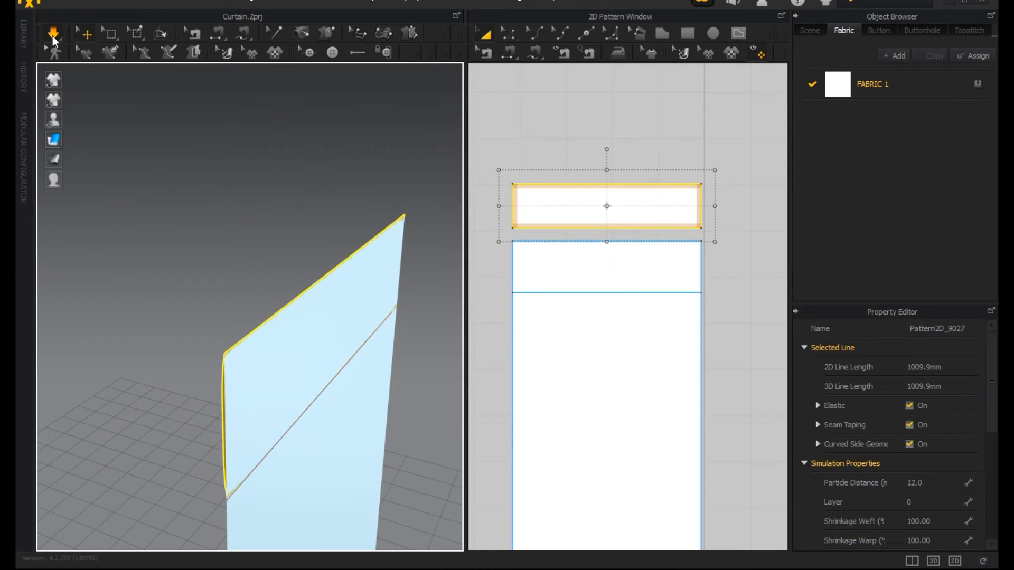
pyautogui.moveTo(294, 330); pyautogui.dragTo(308, 308, button='right')
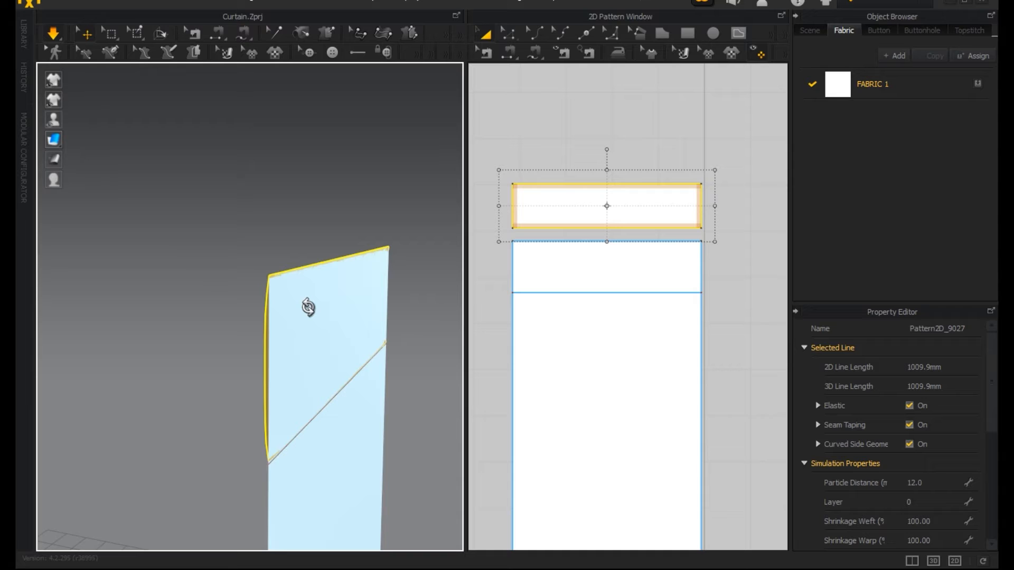
pyautogui.hotkey('ctrl', 'z')
pyautogui.moveTo(309, 308); pyautogui.dragTo(364, 253, button='right')
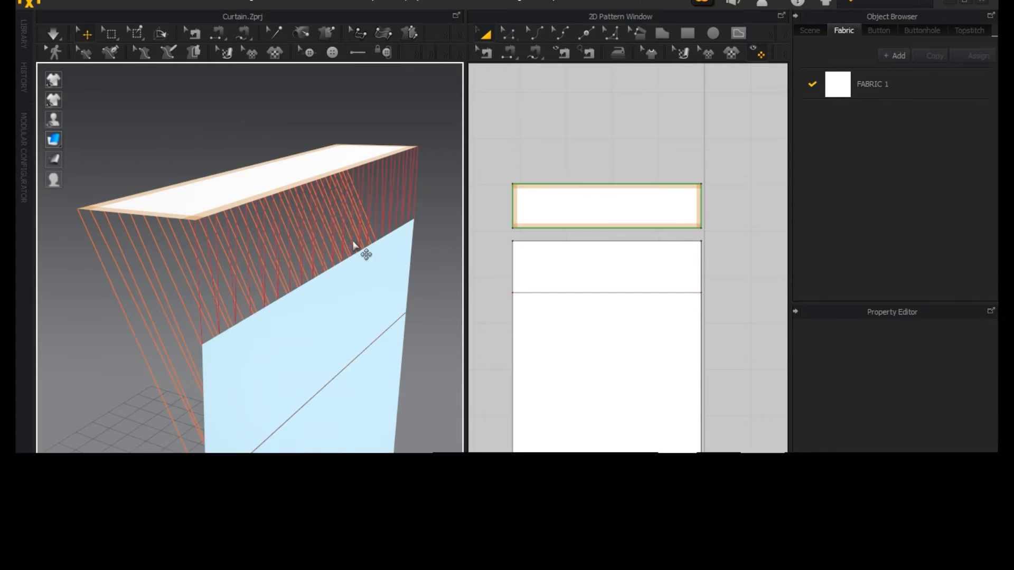
pyautogui.click(507, 51)
pyautogui.click(512, 208)
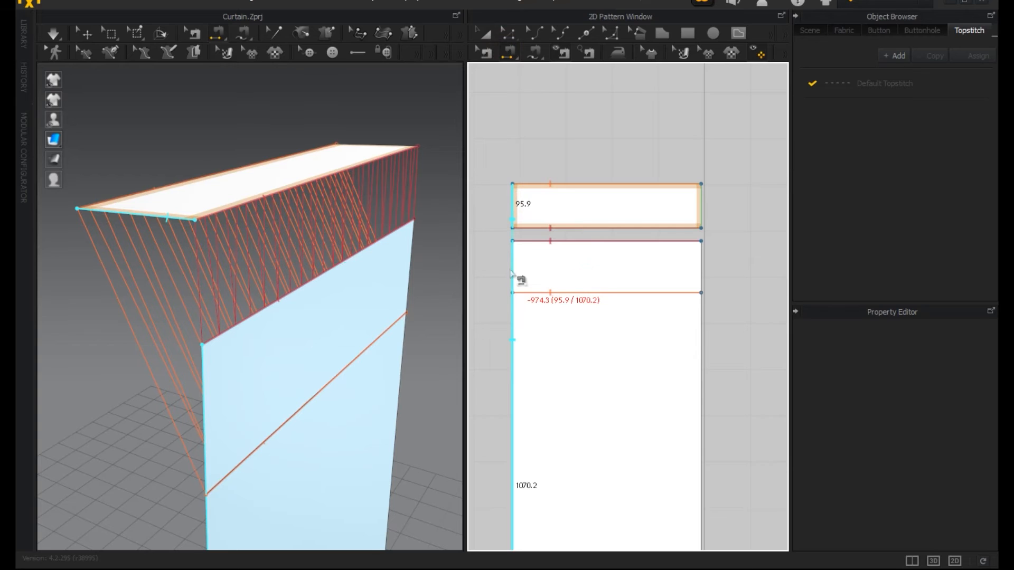
pyautogui.rightClick(486, 148)
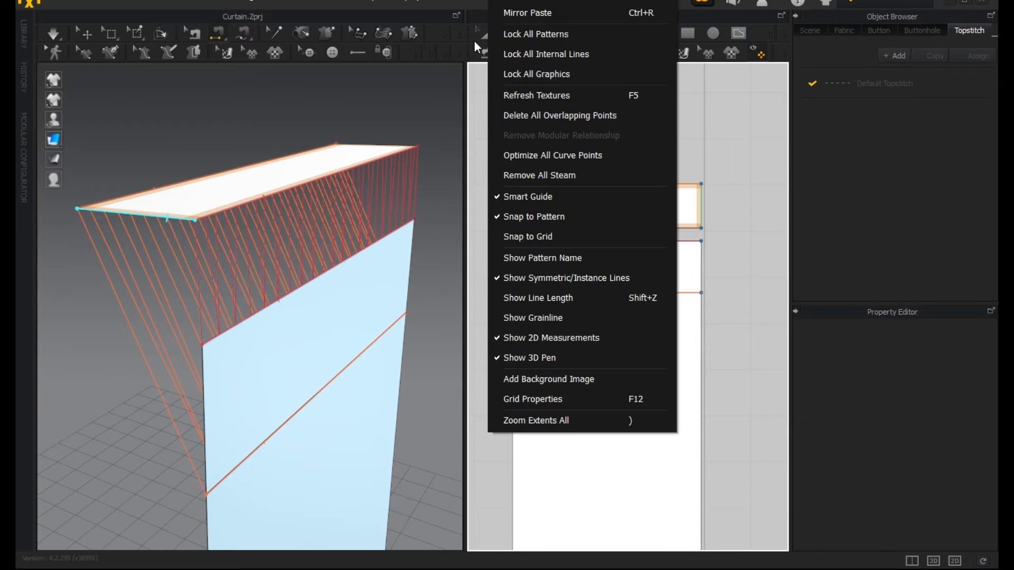
pyautogui.click(478, 44)
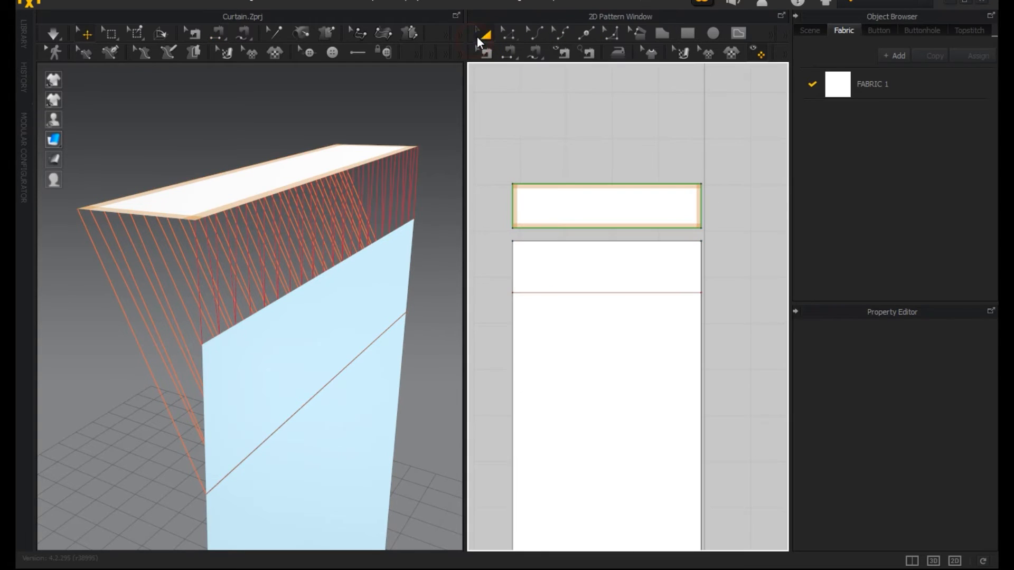
# Step: Cut the large panel along its horizontal internal line to separate an upper band from the curtain
pyautogui.click(509, 34)
pyautogui.click(546, 294)
pyautogui.rightClick(546, 294)
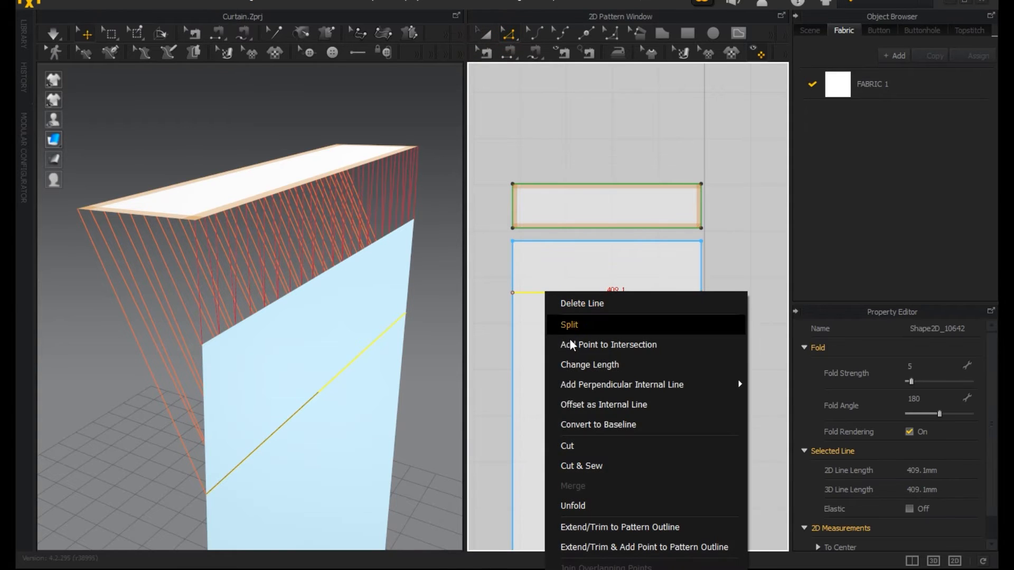
pyautogui.click(589, 447)
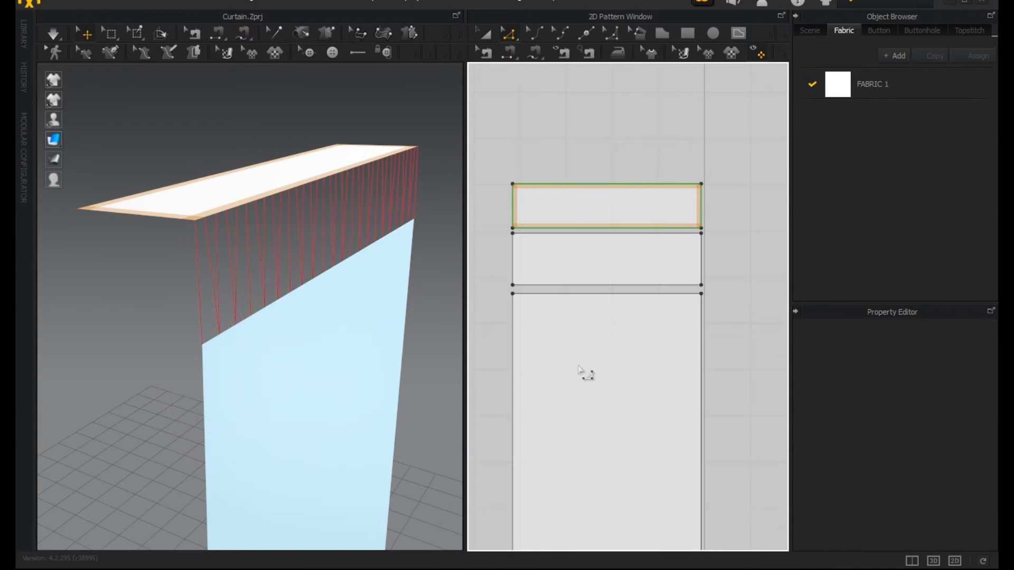
# Step: Sew the narrow strip's upper edge to the cut band's lower edge, and that lower edge to the large panel's upper edge
pyautogui.moveTo(283, 312); pyautogui.dragTo(308, 302, button='right')
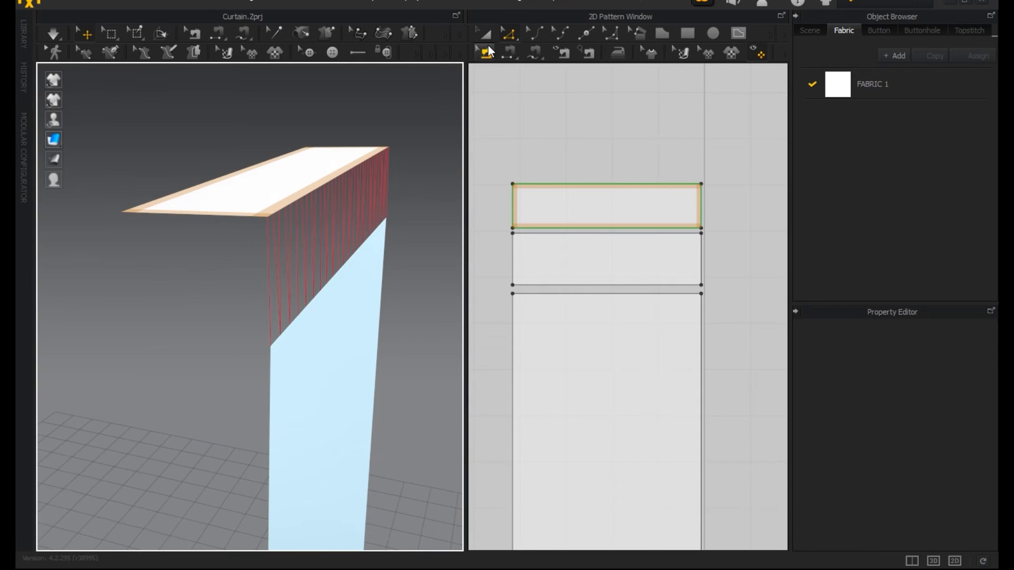
pyautogui.click(512, 49)
pyautogui.click(551, 184)
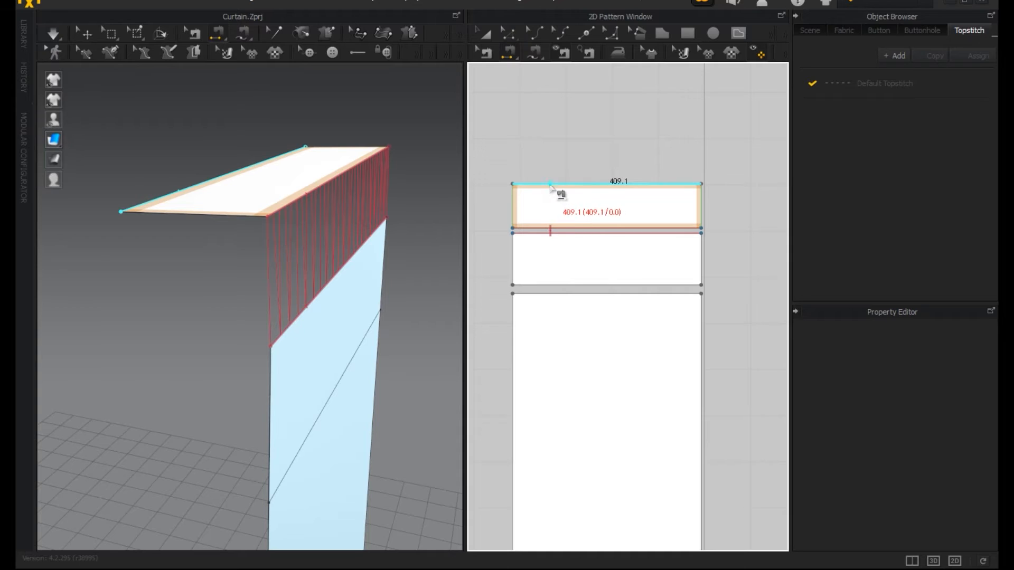
pyautogui.click(567, 286)
pyautogui.click(573, 296)
# Step: Sew both short side edges of the narrow strip to the matching side edges of the cut band
pyautogui.click(514, 205)
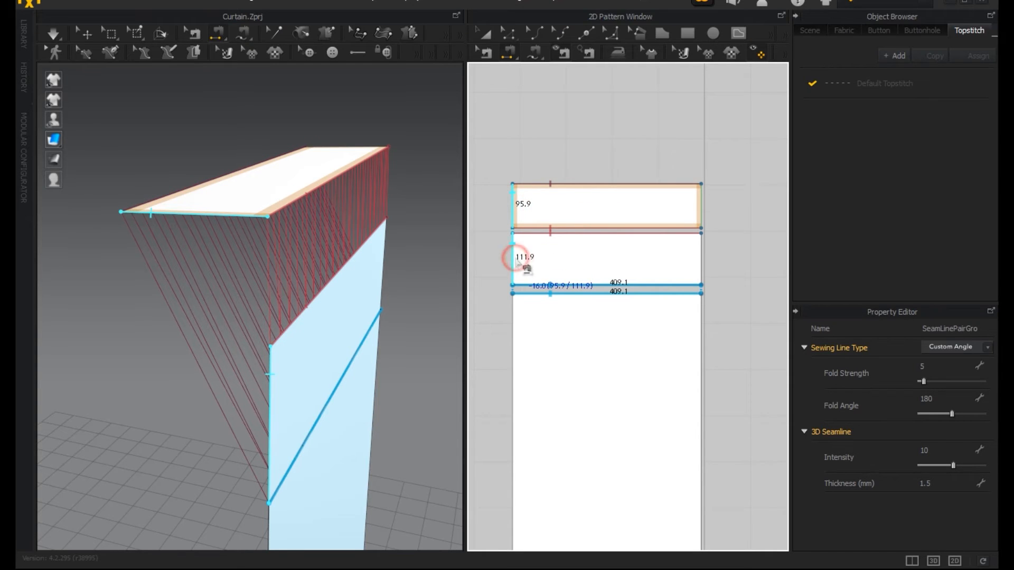
pyautogui.click(515, 259)
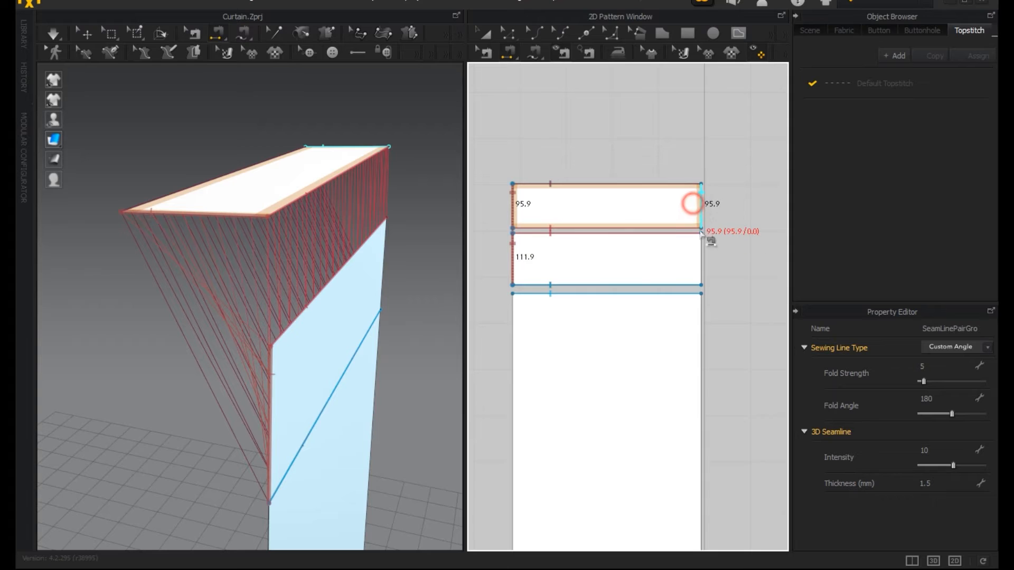
pyautogui.click(704, 262)
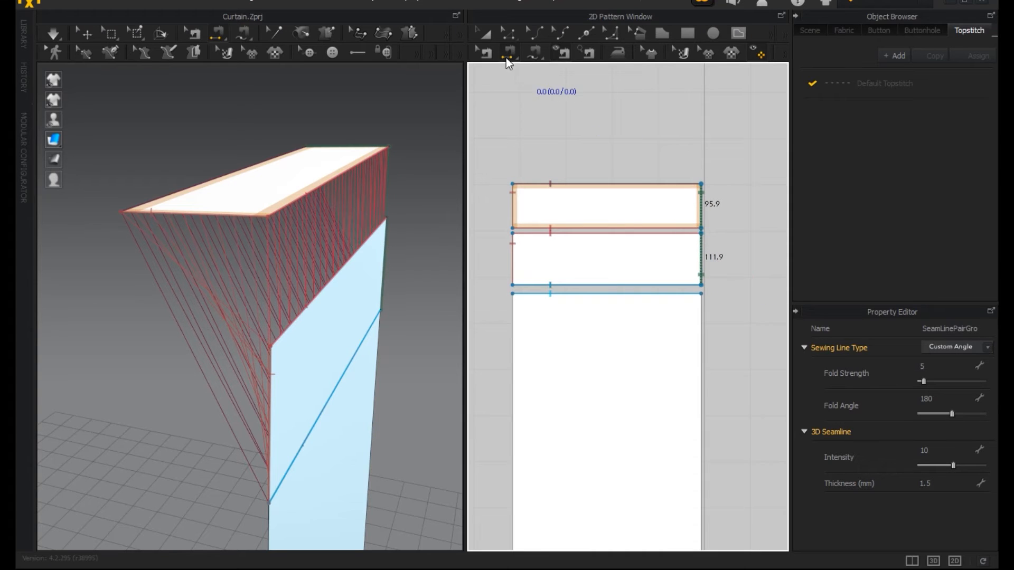
# Step: Reverse the sewing direction of both side seams between the narrow strip and the cut band
pyautogui.click(487, 53)
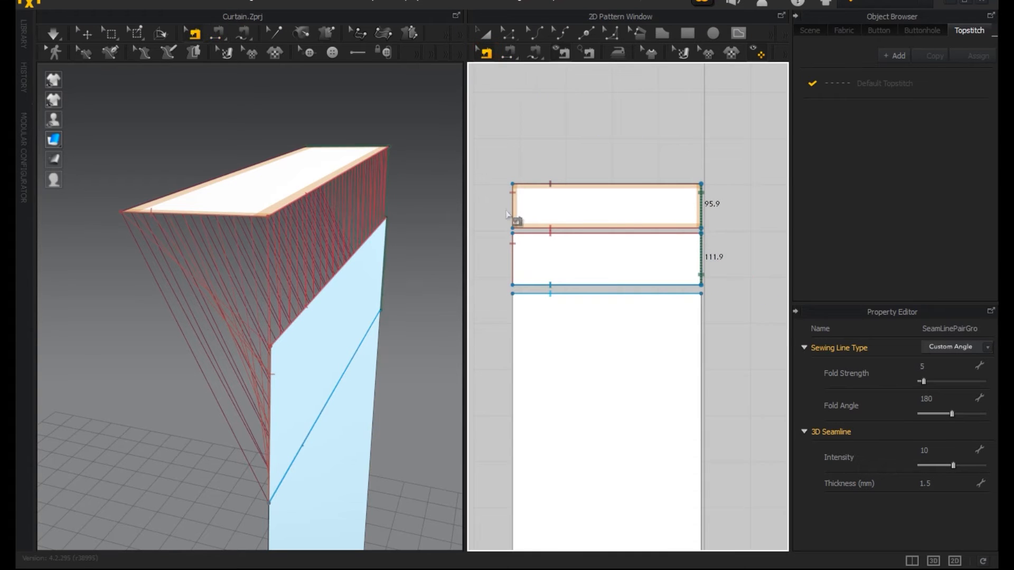
pyautogui.rightClick(514, 262)
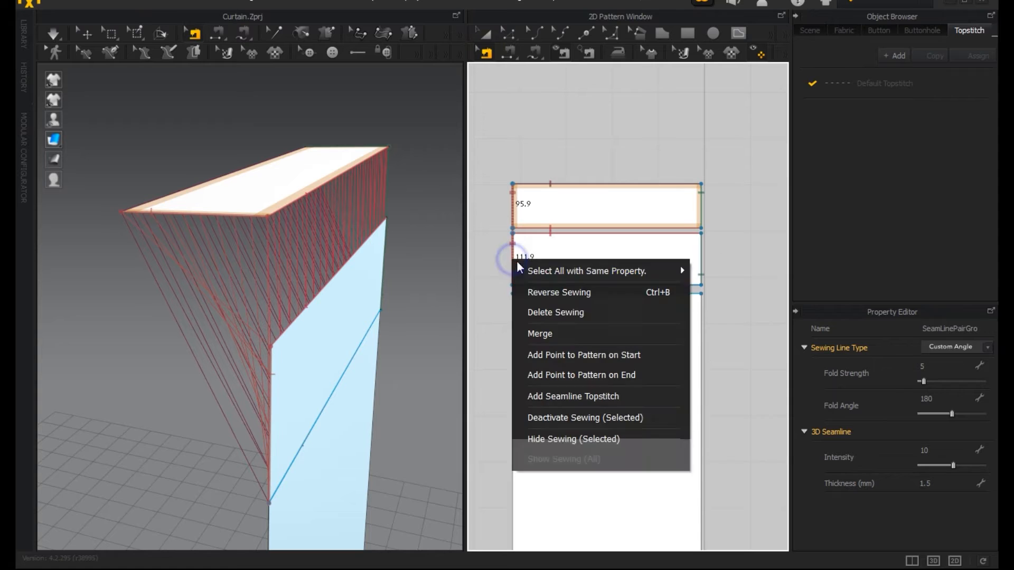
pyautogui.click(539, 296)
pyautogui.rightClick(703, 263)
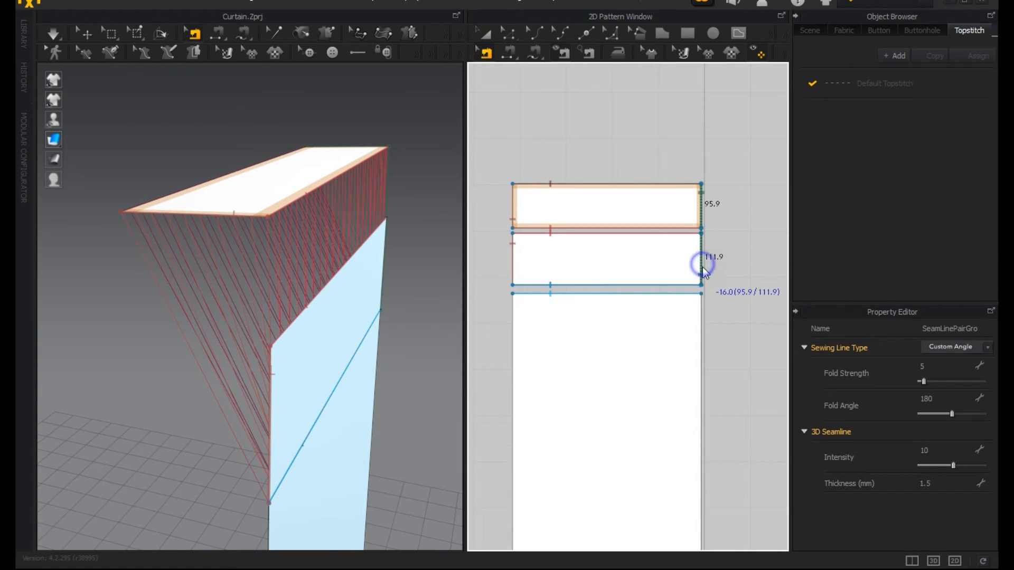
pyautogui.click(715, 301)
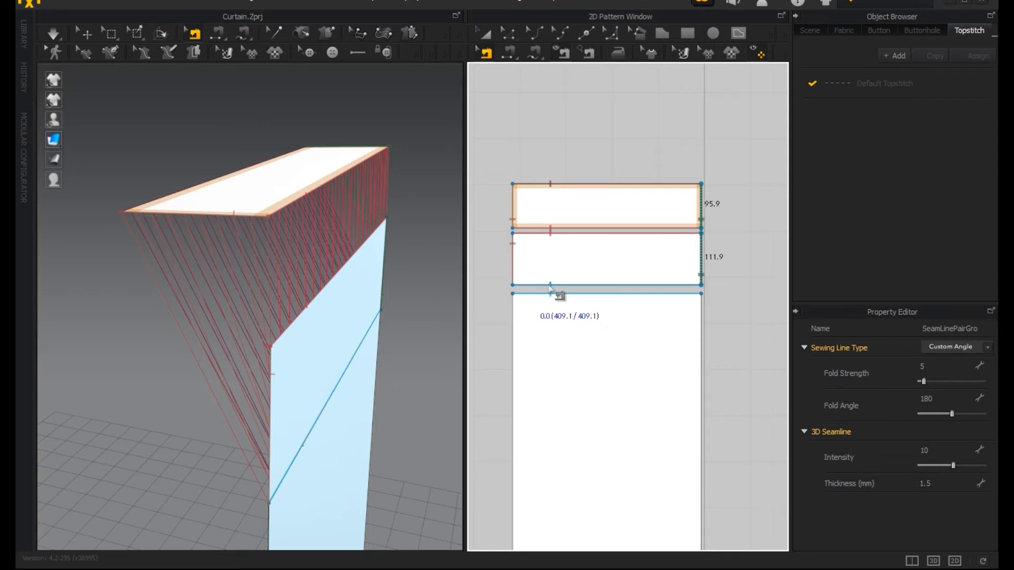
# Step: Turn on Seam Taping and Elastic for the cut band between the narrow strip and the large panel
pyautogui.press('a')
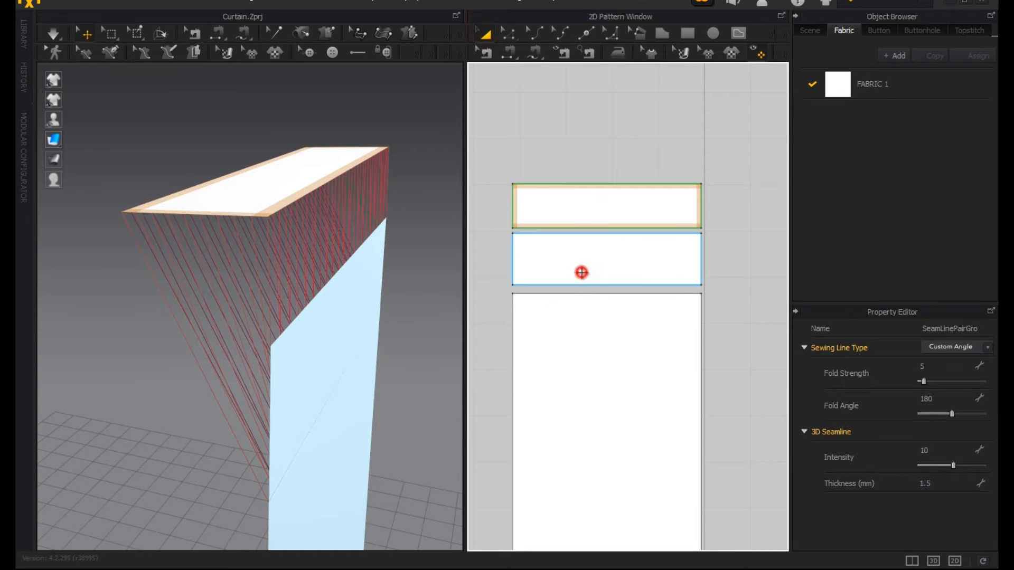
pyautogui.click(581, 273)
pyautogui.click(908, 424)
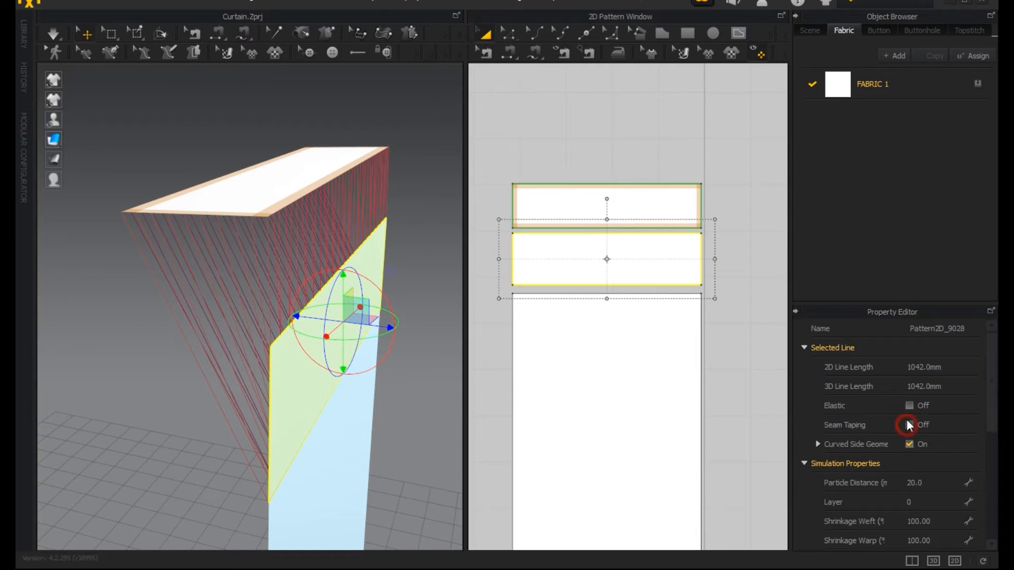
pyautogui.click(907, 404)
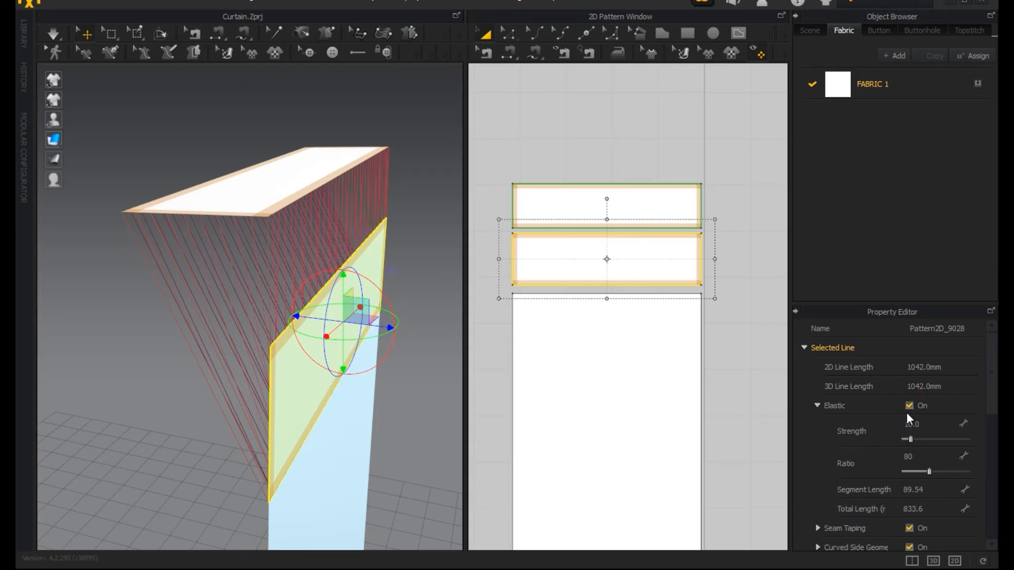
pyautogui.click(817, 404)
# Step: Unfreeze the cut band between the narrow strip and the large panel
pyautogui.scroll(-2, 580, 209)
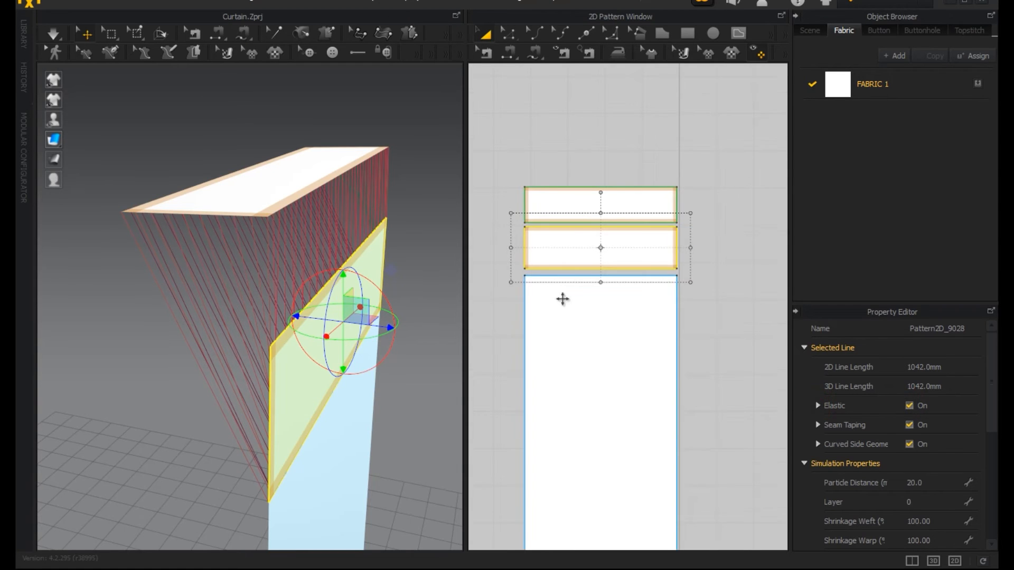
pyautogui.click(399, 434)
pyautogui.click(344, 430)
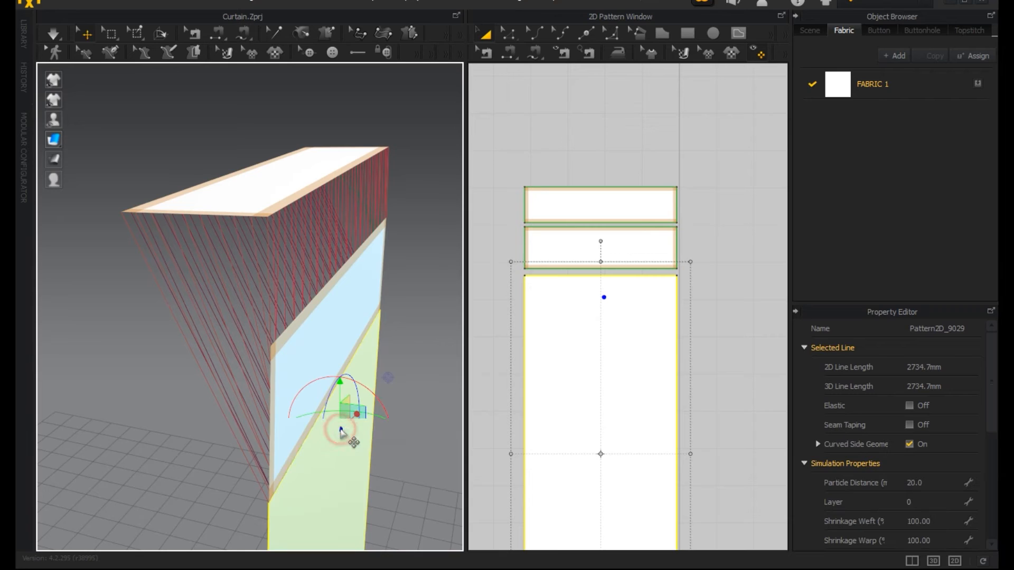
pyautogui.rightClick(343, 427)
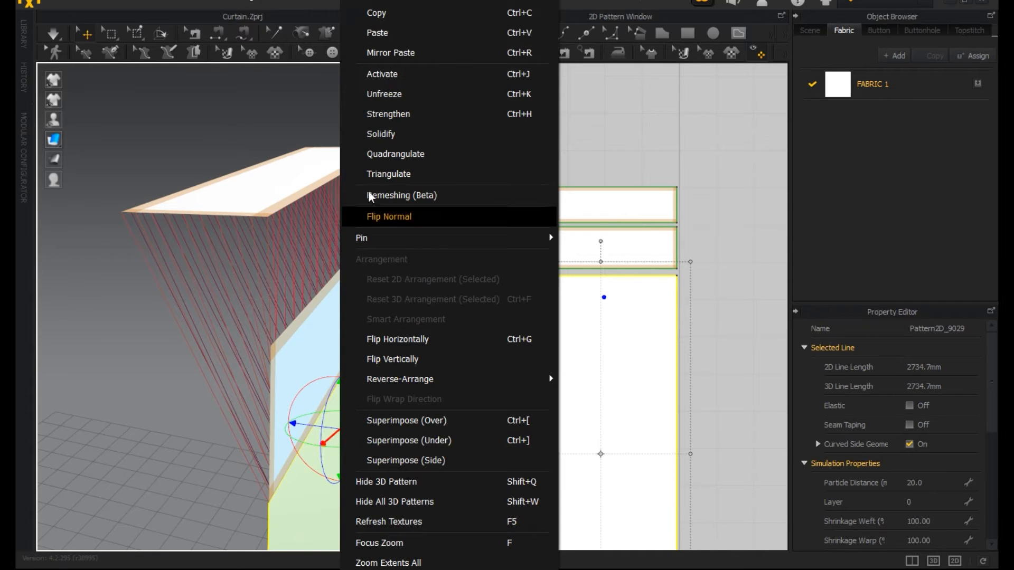
pyautogui.click(288, 357)
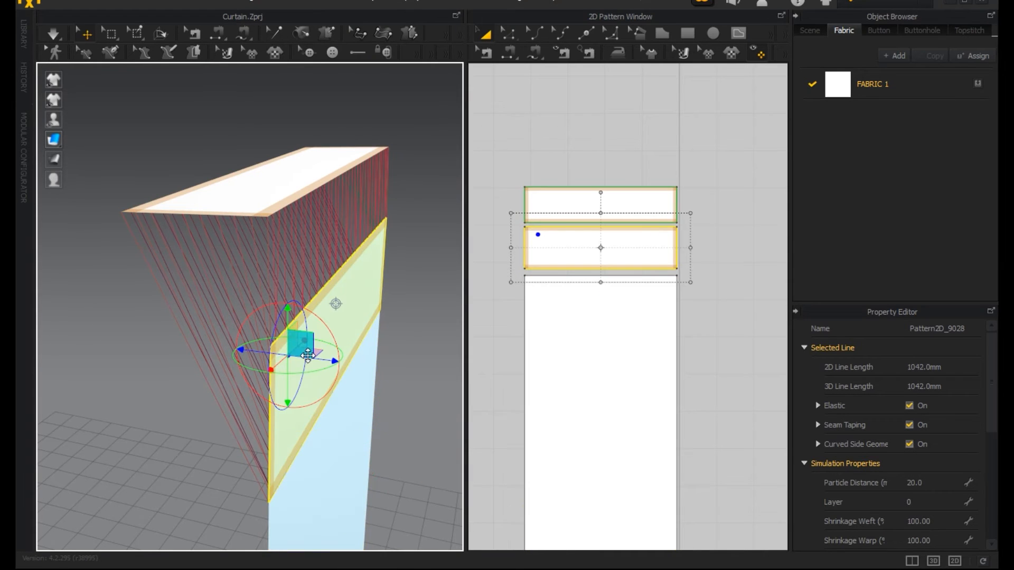
pyautogui.rightClick(308, 355)
pyautogui.click(362, 91)
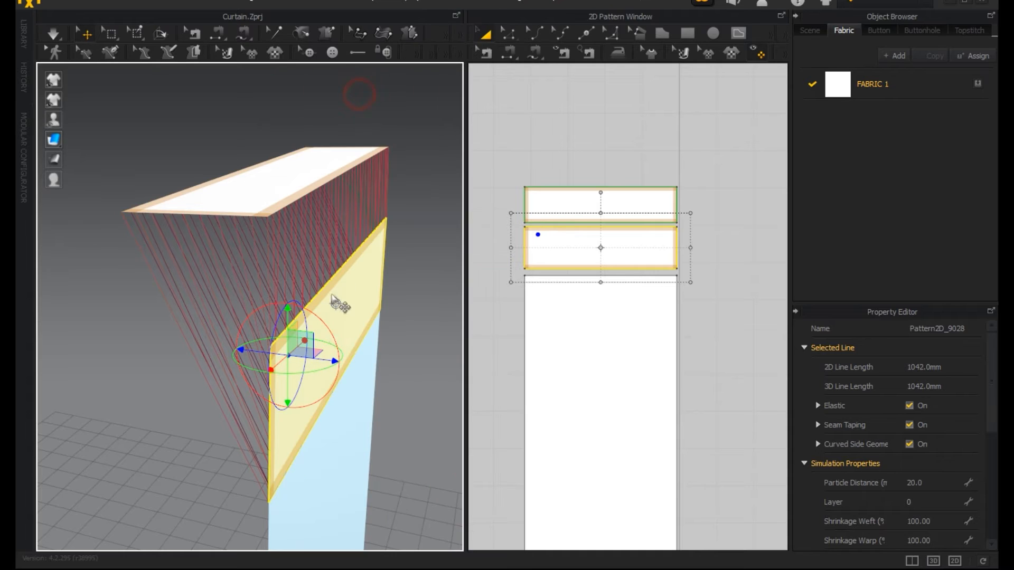
pyautogui.moveTo(337, 344); pyautogui.dragTo(320, 321, button='right')
pyautogui.moveTo(319, 321); pyautogui.dragTo(323, 325, button='right')
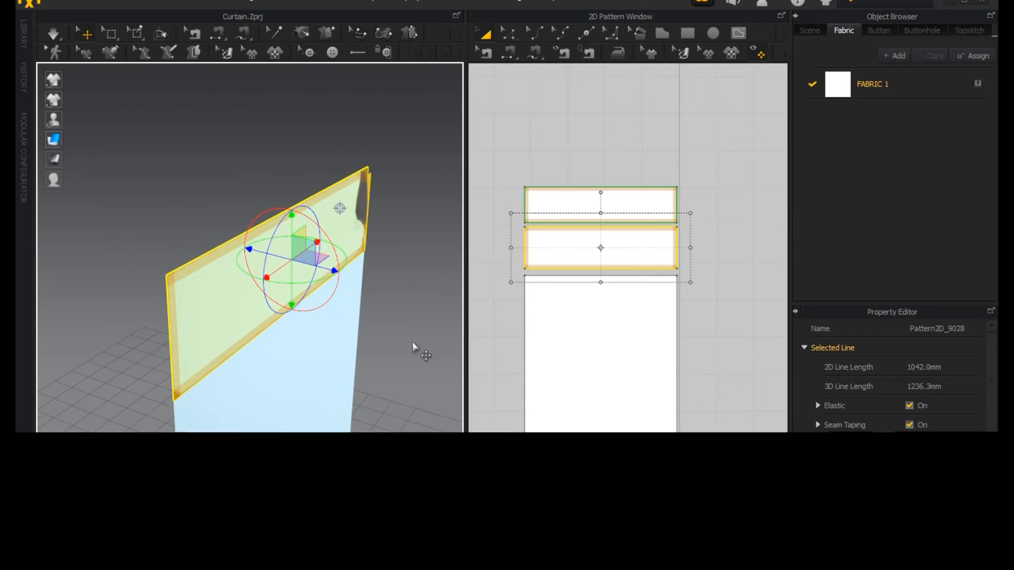
# Step: Freeze the narrow strip at the back of the curtain header
pyautogui.moveTo(294, 355); pyautogui.dragTo(368, 349, button='right')
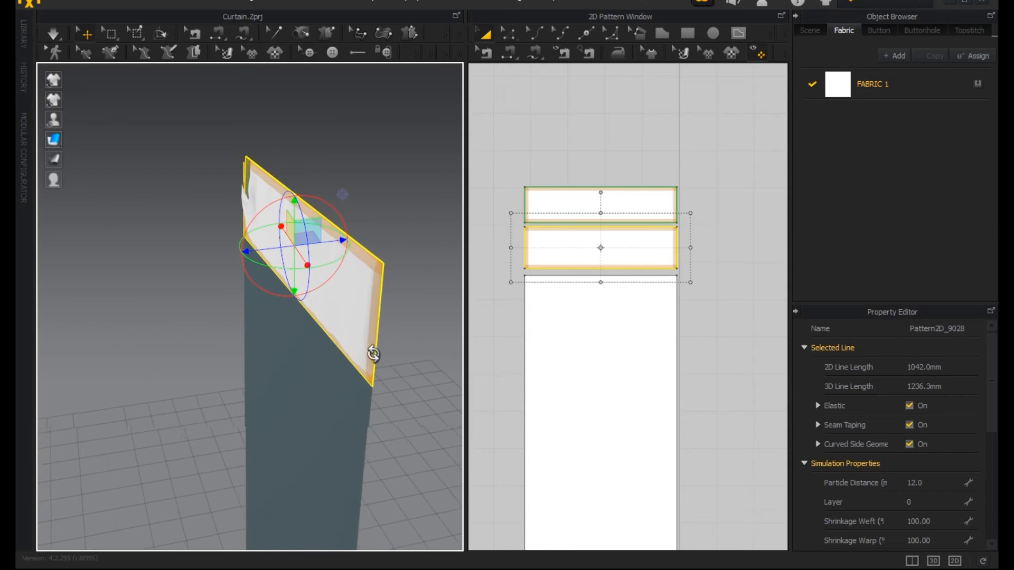
pyautogui.click(338, 321)
pyautogui.rightClick(343, 322)
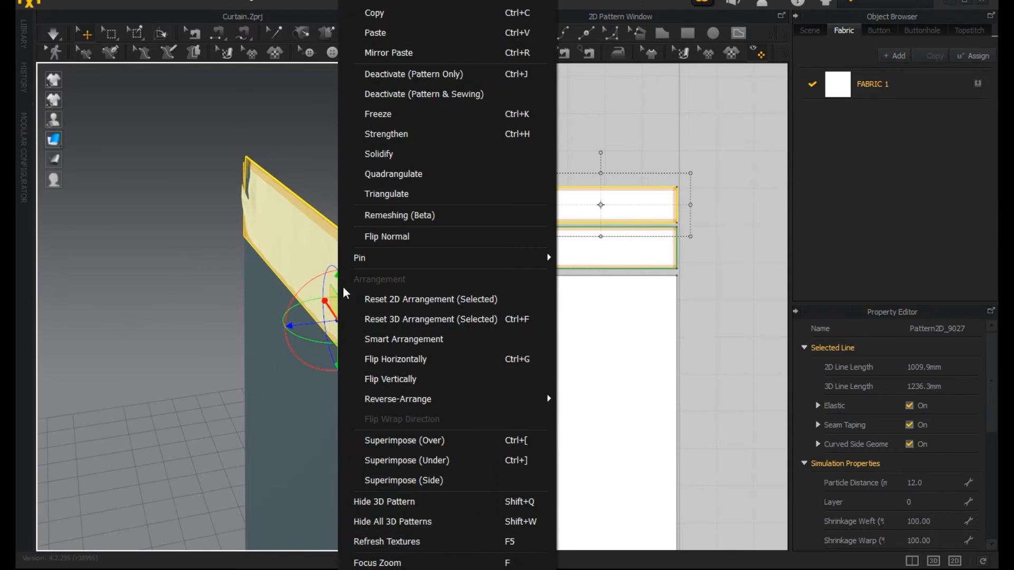
pyautogui.click(401, 117)
# Step: Unfreeze the cut band again and start the simulation so the header takes shape
pyautogui.moveTo(359, 198); pyautogui.dragTo(289, 194, button='right')
pyautogui.click(362, 239)
pyautogui.rightClick(363, 239)
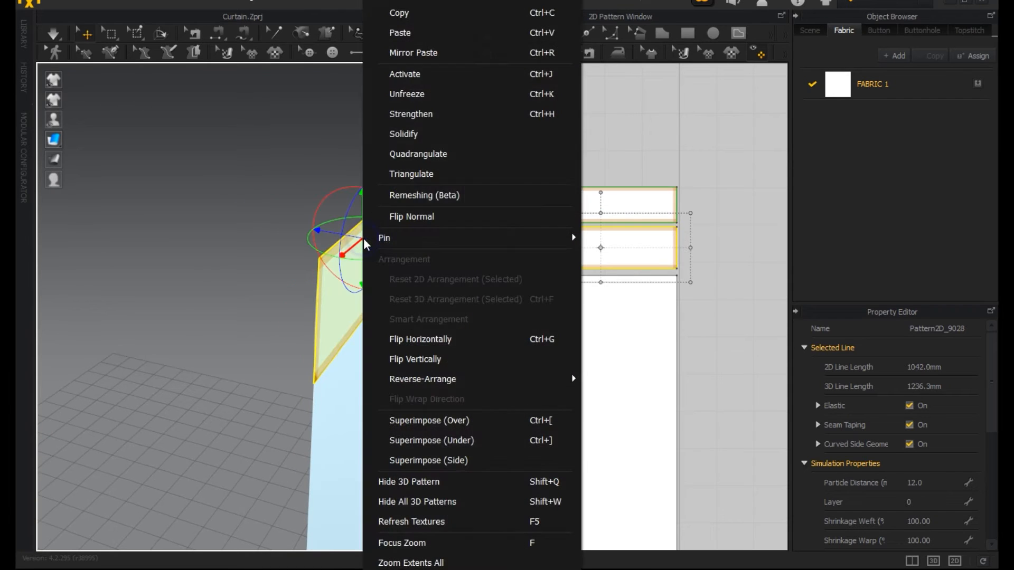
pyautogui.click(406, 96)
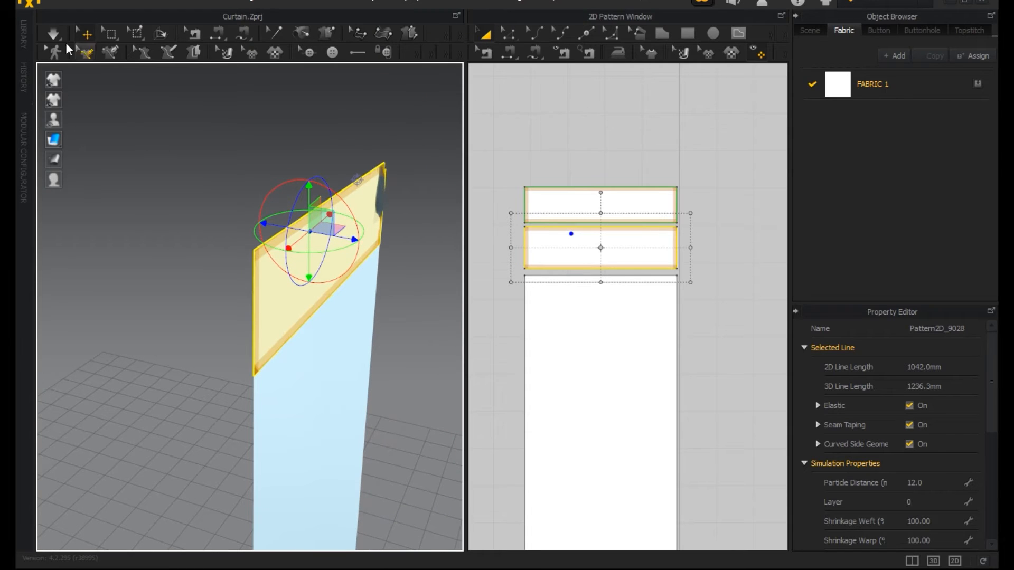
pyautogui.click(54, 38)
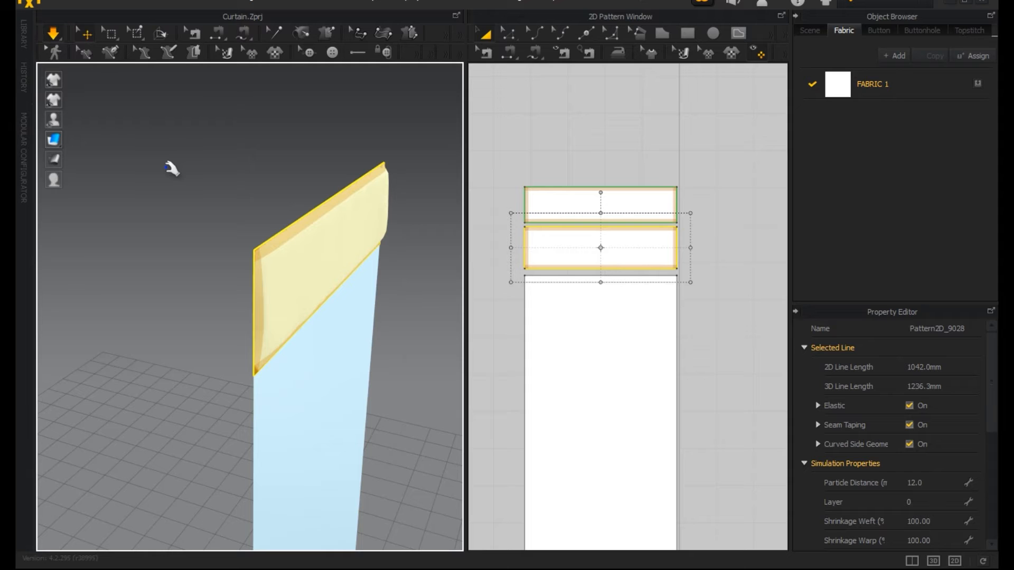
pyautogui.moveTo(243, 191); pyautogui.dragTo(8, 180, button='right')
pyautogui.moveTo(296, 240); pyautogui.dragTo(228, 253, button='right')
pyautogui.moveTo(280, 380); pyautogui.dragTo(254, 376, button='right')
# Step: Set the cut band's pressure to 2 and stop the running simulation
pyautogui.scroll(-5, 833, 499)
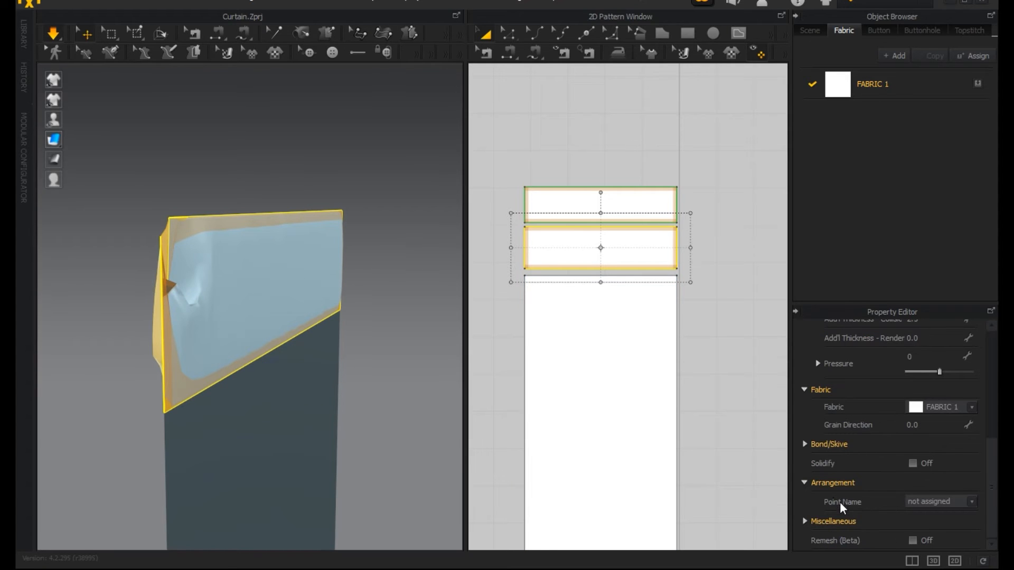
pyautogui.scroll(2, 872, 456)
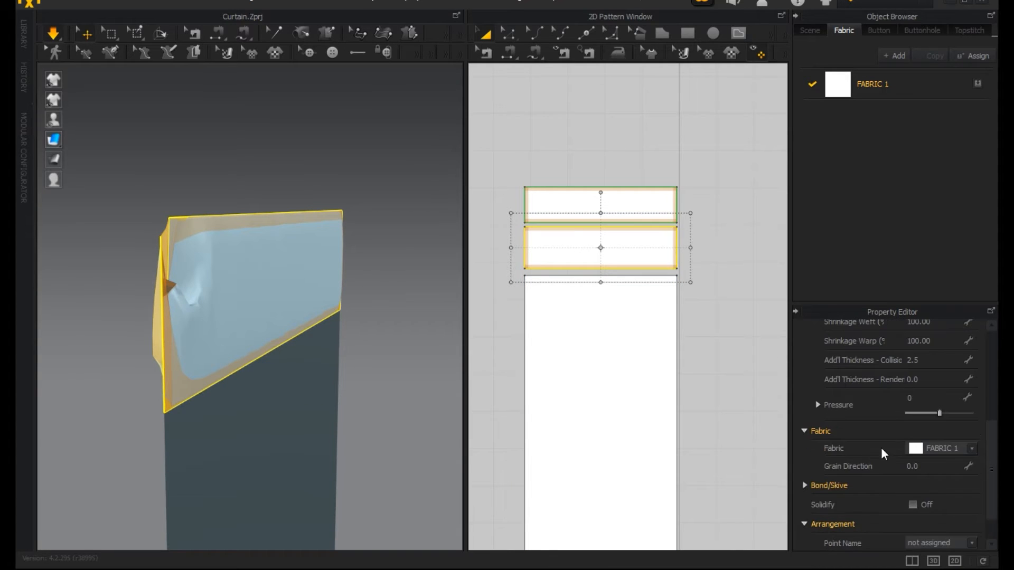
pyautogui.click(939, 416)
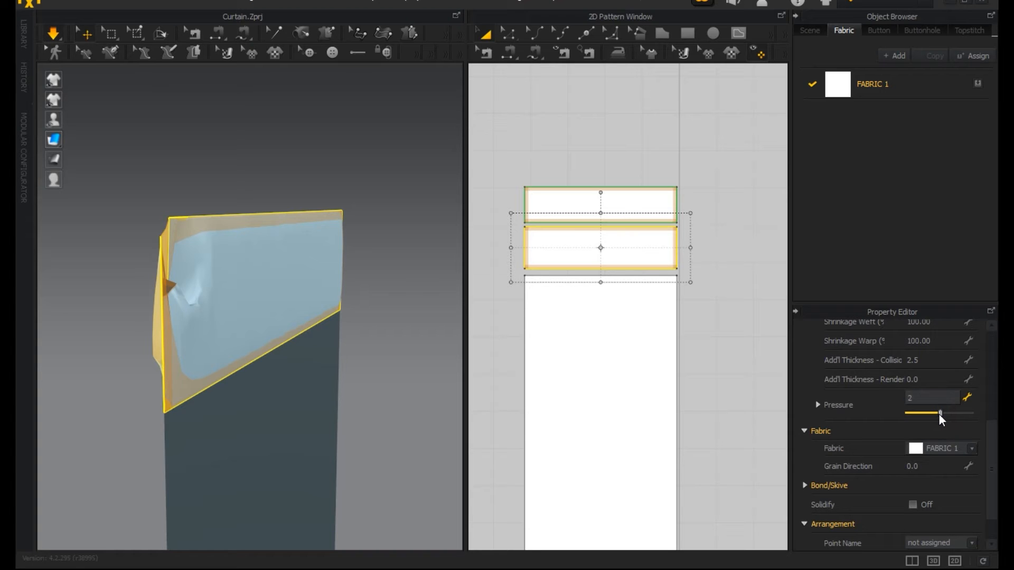
pyautogui.moveTo(245, 301); pyautogui.dragTo(299, 322, button='right')
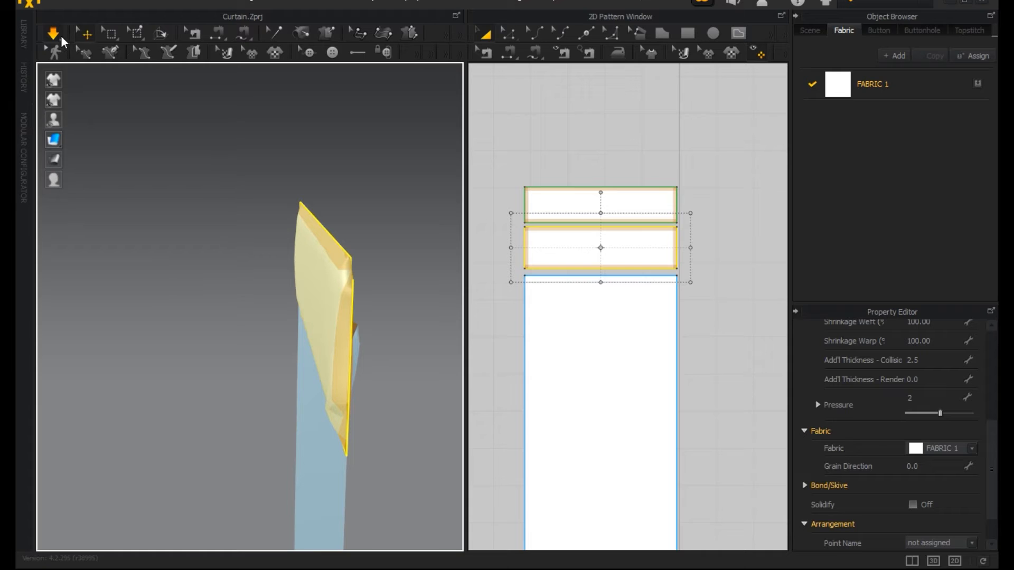
pyautogui.click(61, 40)
# Step: Copy the large panel and paste the duplicate about 664 mm straight above the original in the 2D pattern layout
pyautogui.moveTo(297, 295); pyautogui.dragTo(411, 303, button='right')
pyautogui.moveTo(641, 280); pyautogui.dragTo(661, 308, button='middle')
pyautogui.moveTo(340, 291); pyautogui.dragTo(200, 286, button='right')
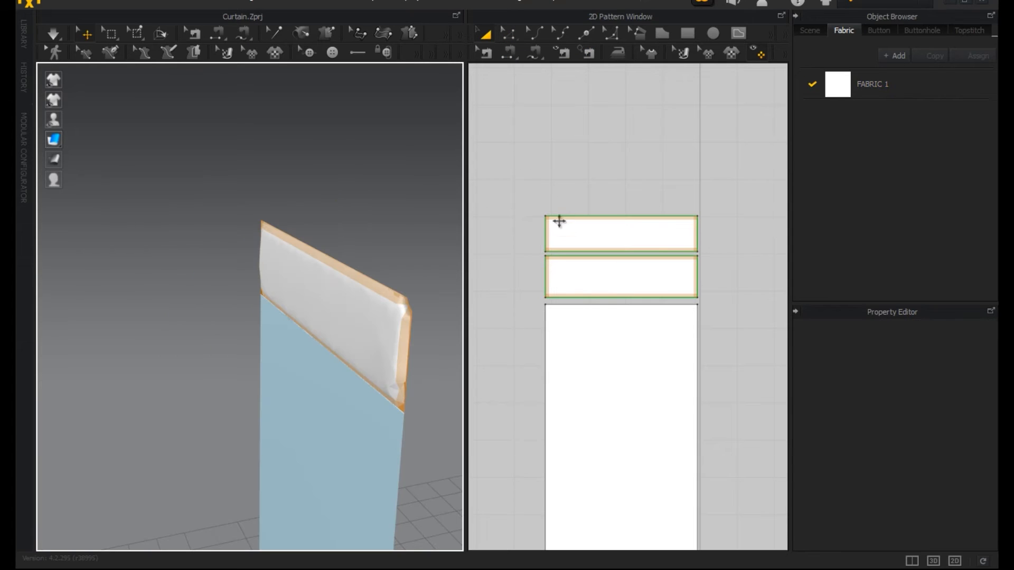
pyautogui.click(562, 352)
pyautogui.rightClick(596, 385)
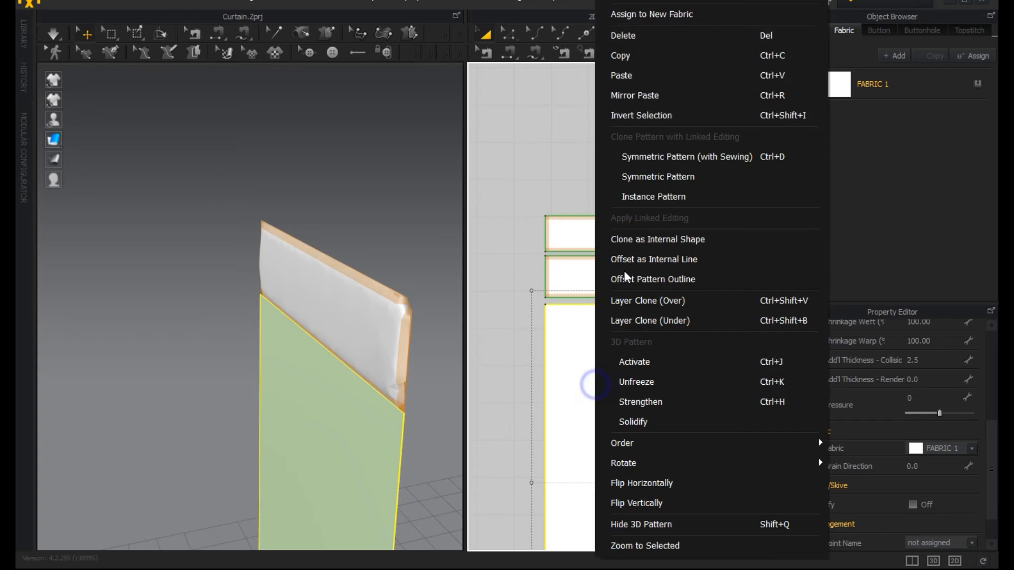
pyautogui.click(623, 75)
pyautogui.click(557, 214)
pyautogui.click(586, 167)
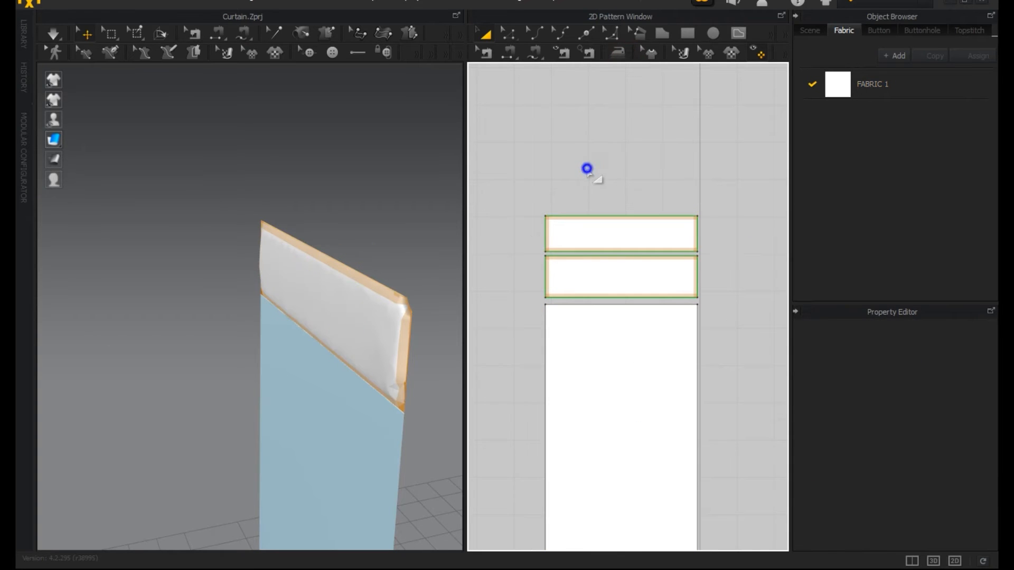
pyautogui.rightClick(587, 167)
pyautogui.click(634, 11)
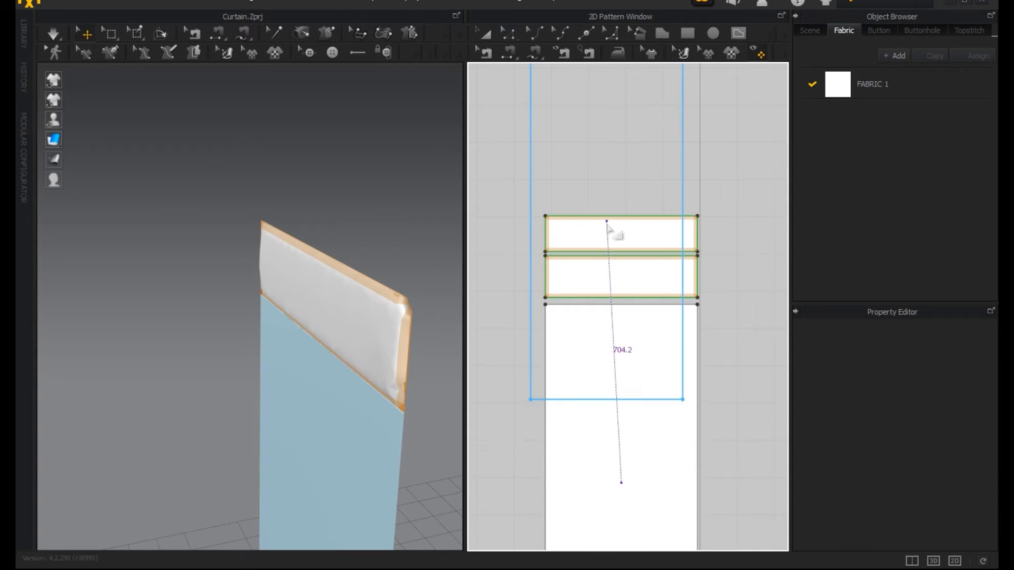
pyautogui.click(619, 467)
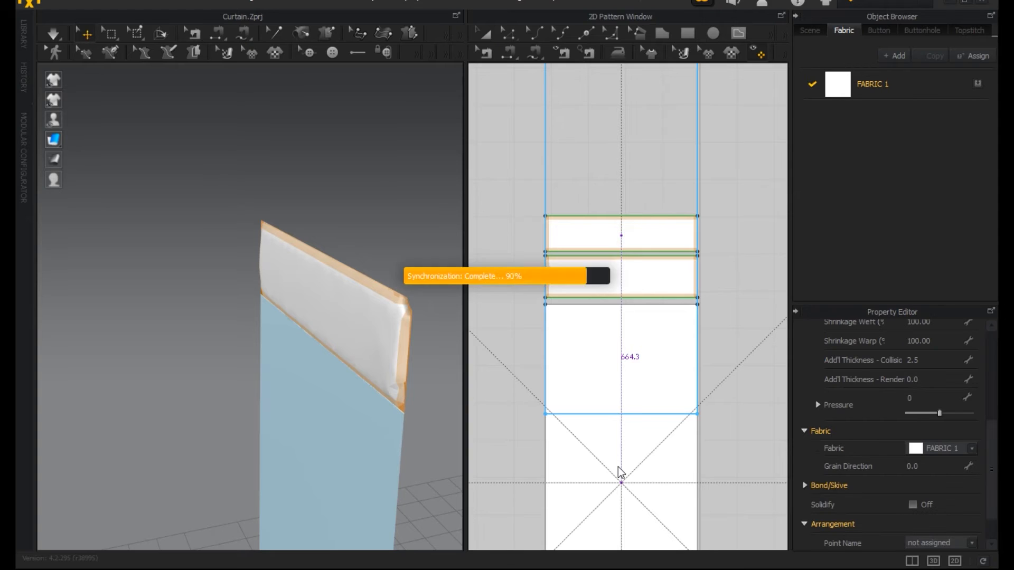
# Step: Shorten the pasted panel to a thin top strip and position it just above the header in 3D
pyautogui.moveTo(620, 444); pyautogui.dragTo(631, 252)
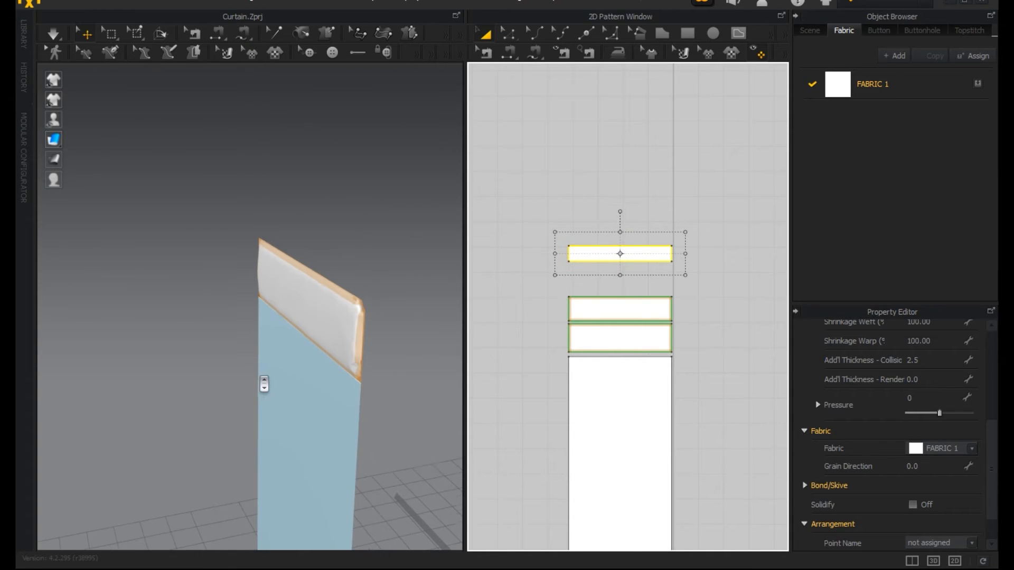
pyautogui.scroll(-5, 264, 384)
pyautogui.moveTo(298, 215); pyautogui.dragTo(293, 127, button='right')
pyautogui.moveTo(278, 119); pyautogui.dragTo(275, 248)
# Step: Sew the thin top strip's lower edge to the upper edge of the narrow strip
pyautogui.click(484, 53)
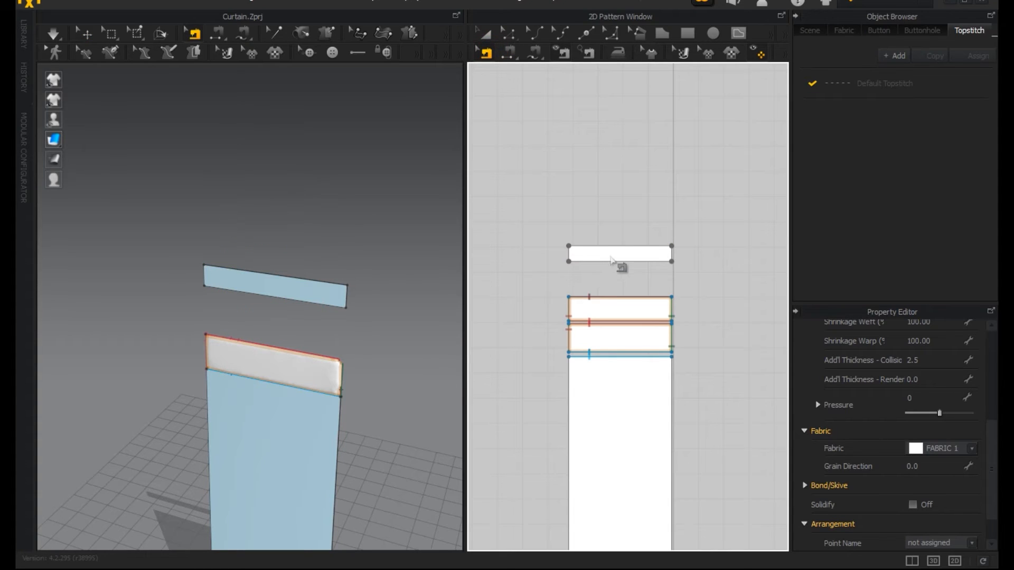
pyautogui.scroll(3, 611, 259)
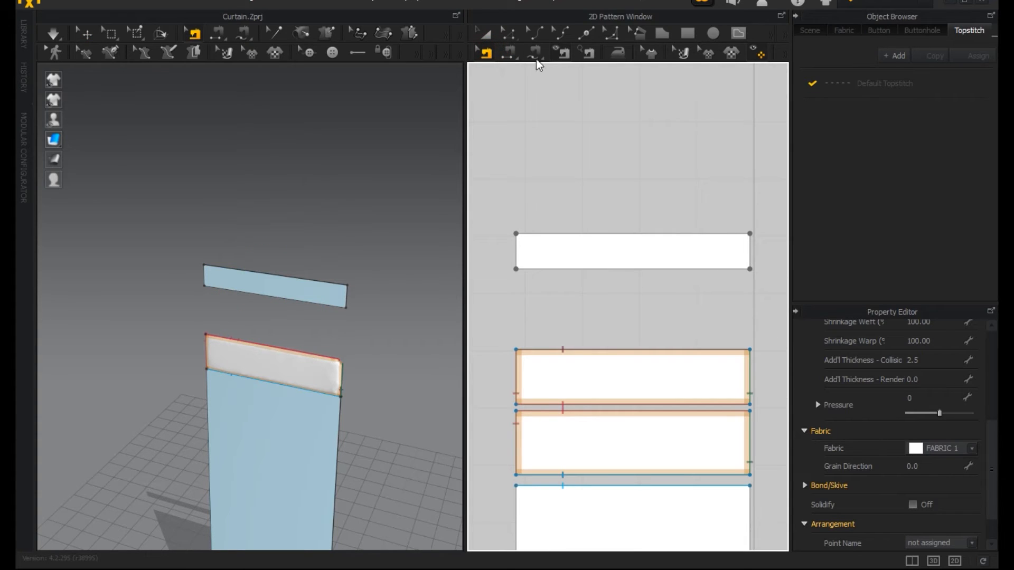
pyautogui.click(486, 35)
pyautogui.click(544, 198)
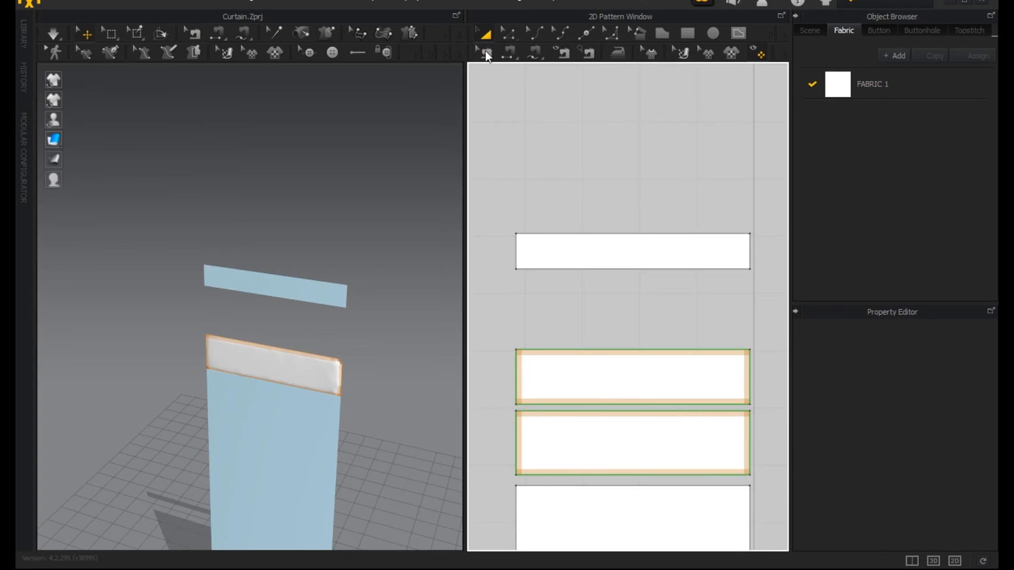
pyautogui.click(486, 53)
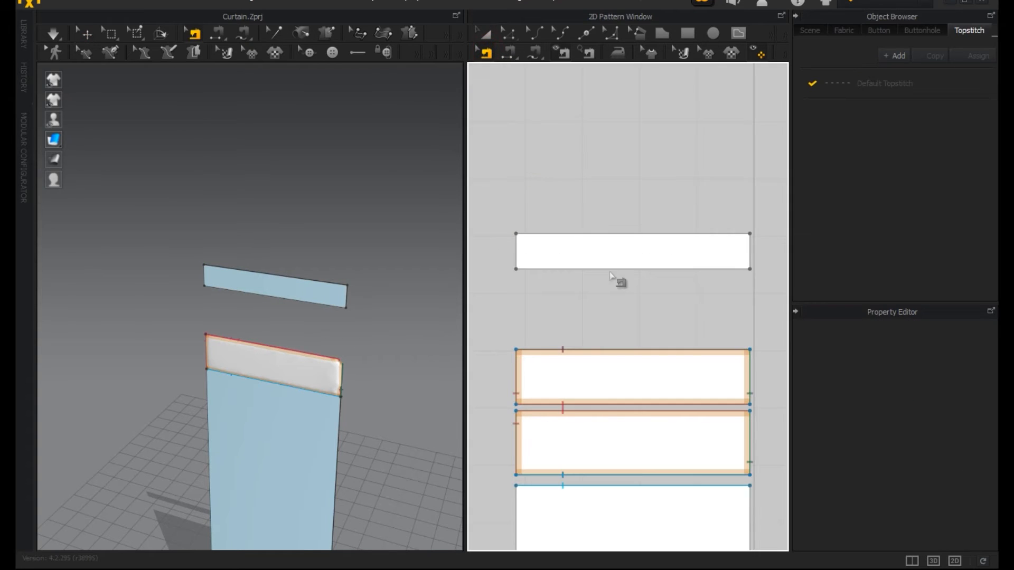
pyautogui.click(509, 52)
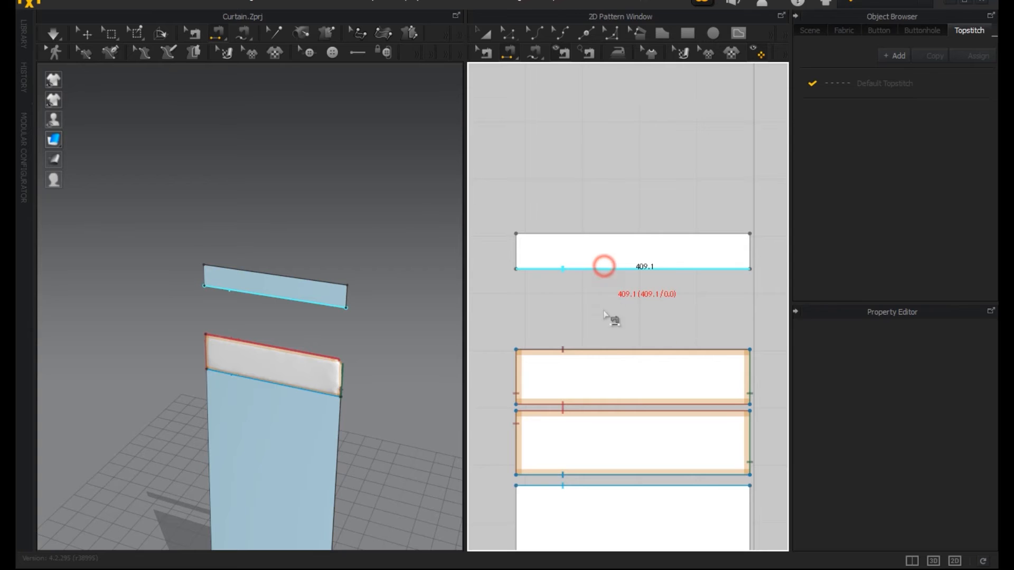
pyautogui.click(607, 349)
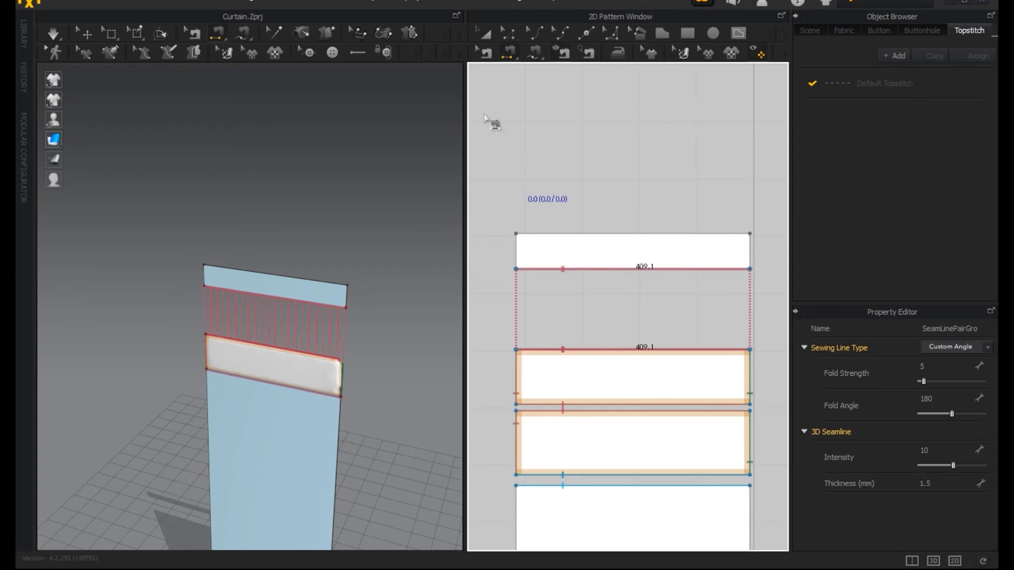
# Step: Unfreeze the large curtain panel
pyautogui.click(480, 29)
pyautogui.click(296, 433)
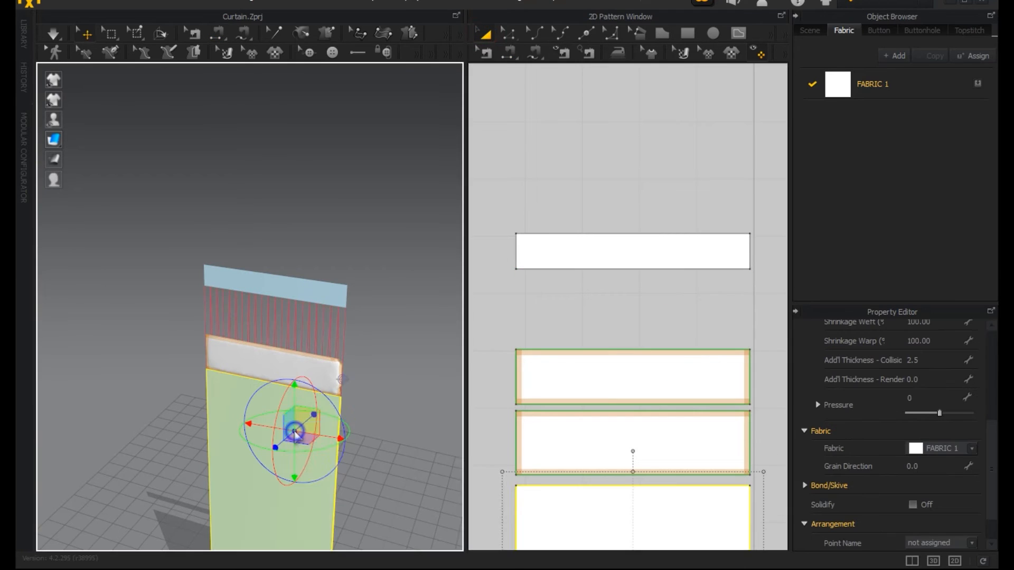
pyautogui.rightClick(296, 433)
pyautogui.click(338, 94)
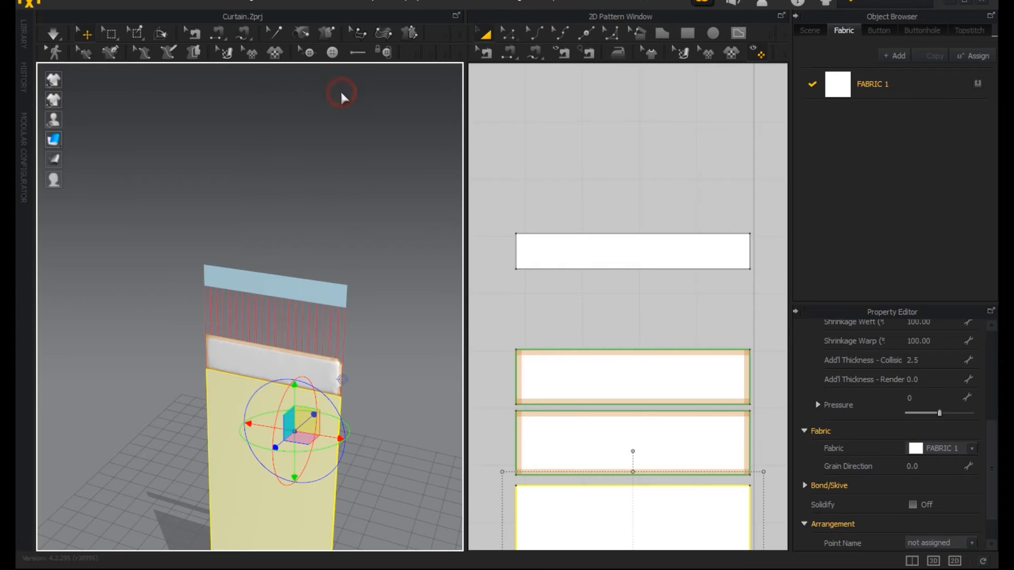
# Step: Unfreeze the narrow strip on the back side of the header
pyautogui.click(344, 307)
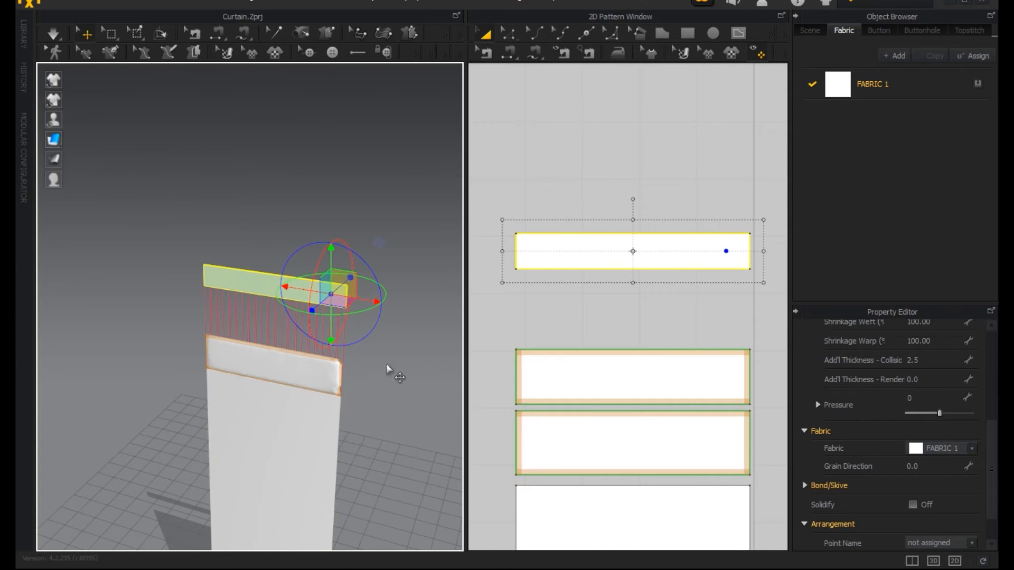
pyautogui.moveTo(394, 370); pyautogui.dragTo(383, 417, button='right')
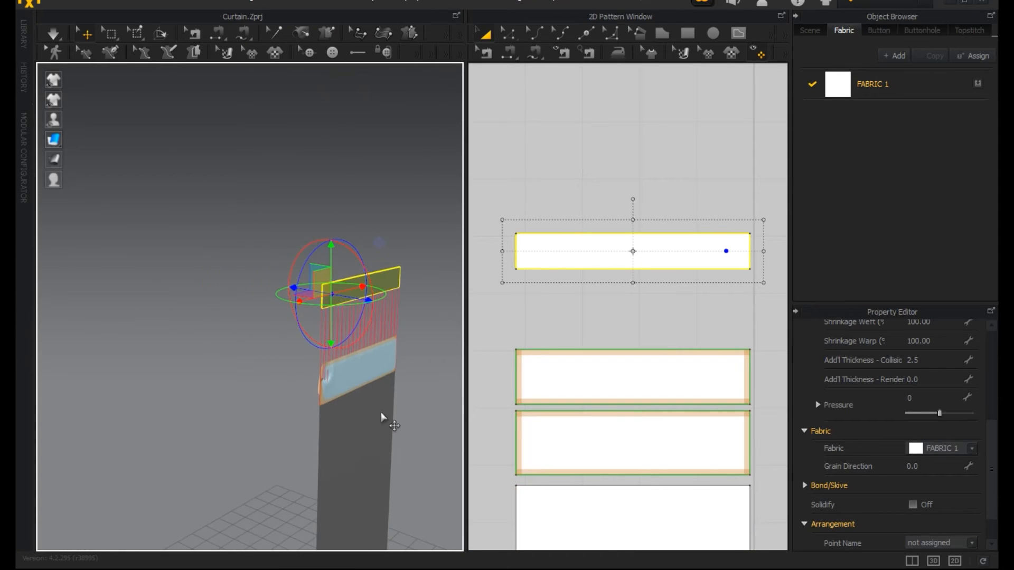
pyautogui.click(371, 387)
pyautogui.rightClick(371, 388)
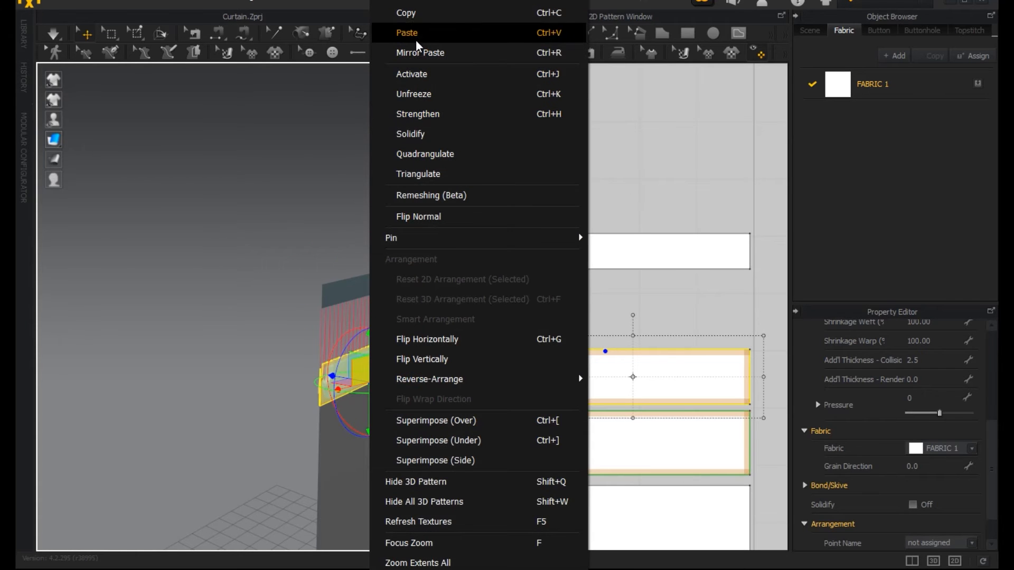
pyautogui.click(425, 92)
pyautogui.moveTo(258, 252); pyautogui.dragTo(425, 347, button='right')
pyautogui.moveTo(351, 327); pyautogui.dragTo(285, 239, button='middle')
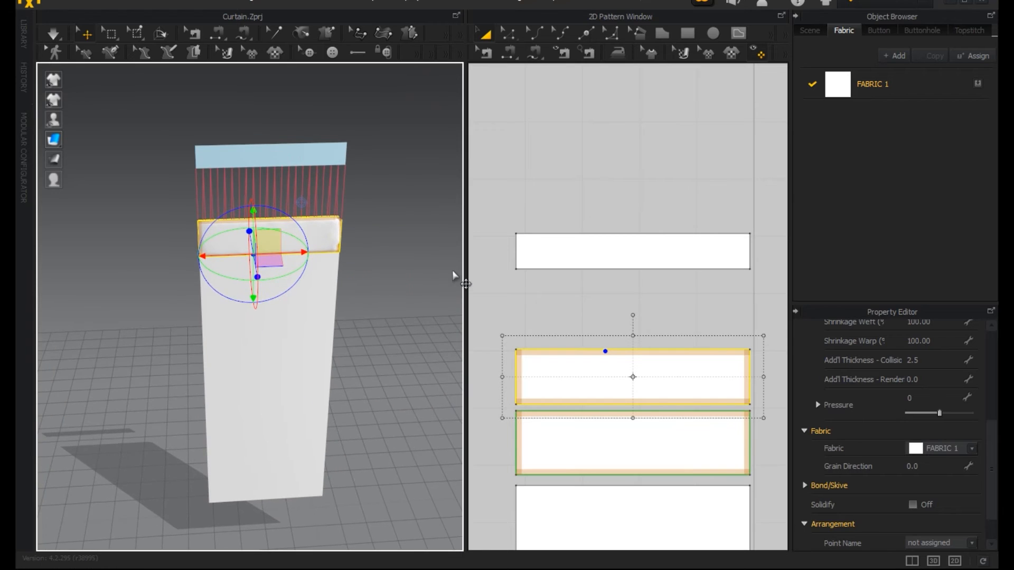
# Step: Set the particle distance of the large curtain panel to 12
pyautogui.moveTo(385, 281)
pyautogui.mouseDown(button='right')
pyautogui.moveTo(410, 281)
pyautogui.moveTo(380, 276)
pyautogui.mouseUp(button='right')
pyautogui.scroll(-4, 579, 256)
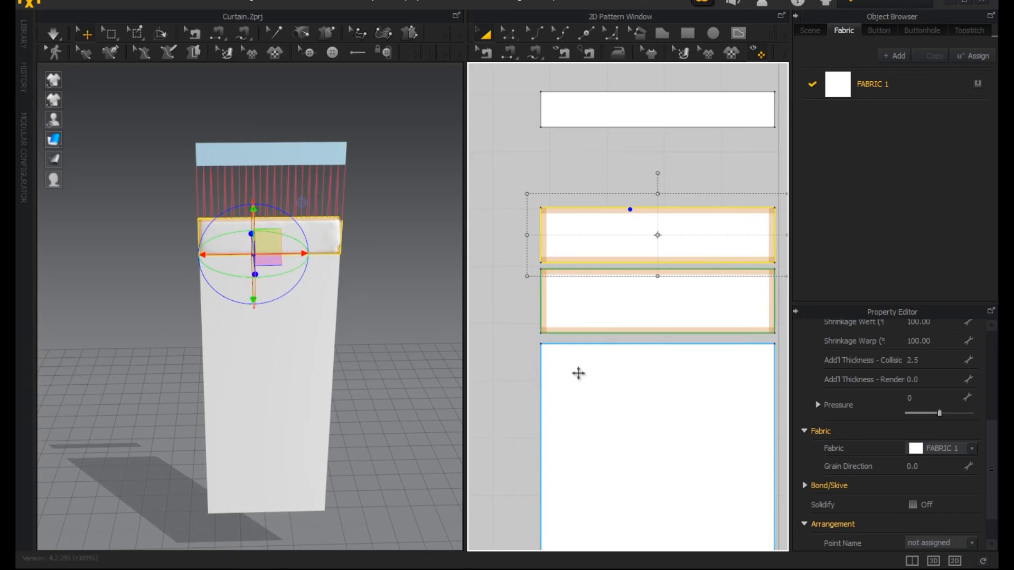
pyautogui.click(578, 372)
pyautogui.scroll(3, 873, 445)
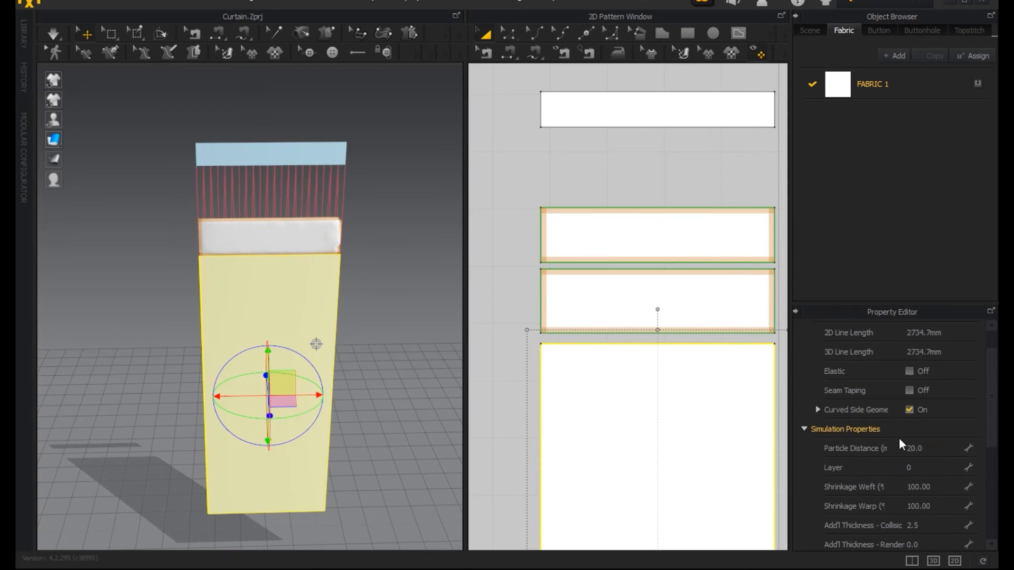
pyautogui.click(917, 446)
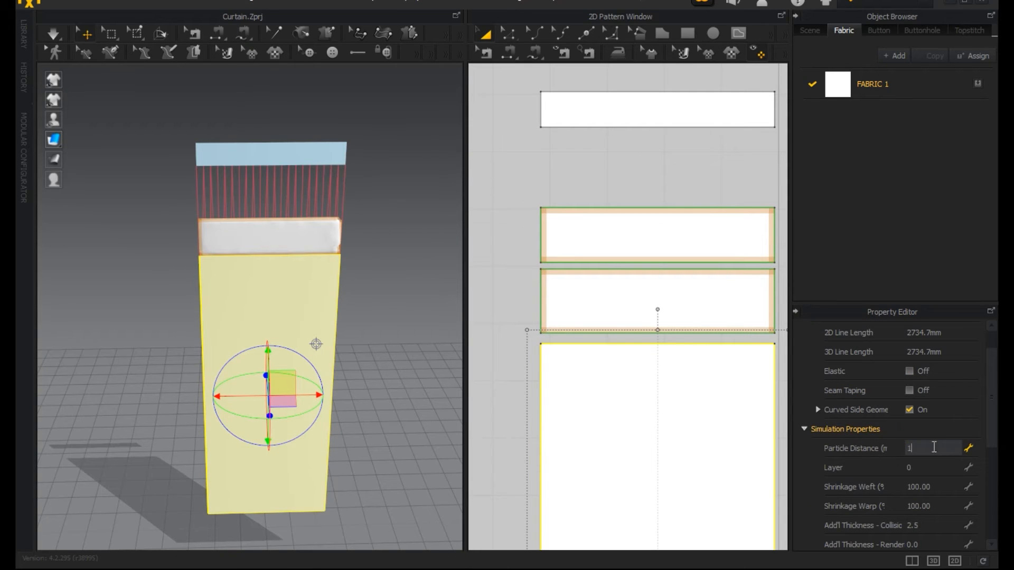
pyautogui.press('Return')
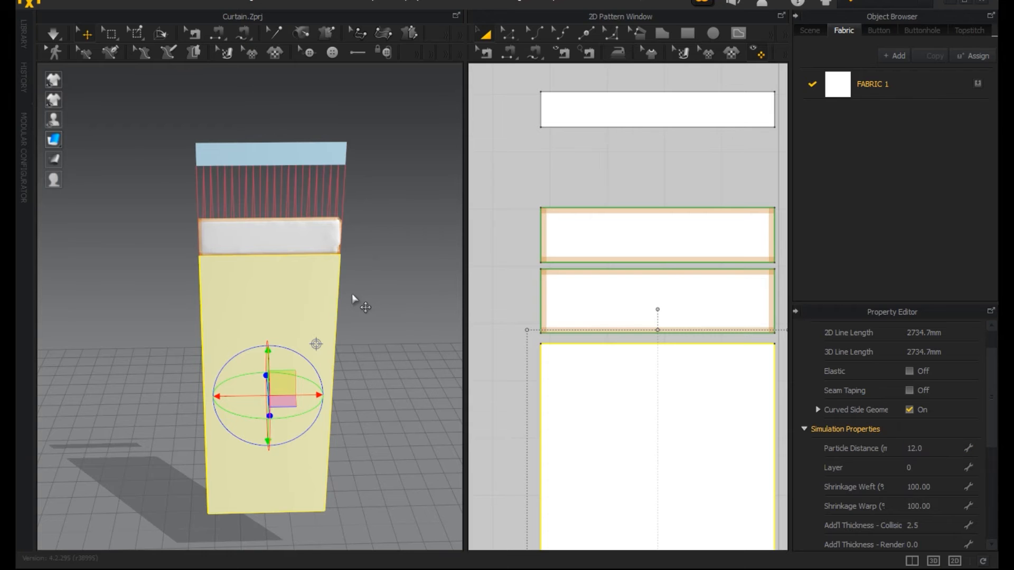
# Step: Set the particle distance of the thin top strip to 12
pyautogui.moveTo(335, 296); pyautogui.dragTo(271, 280, button='right')
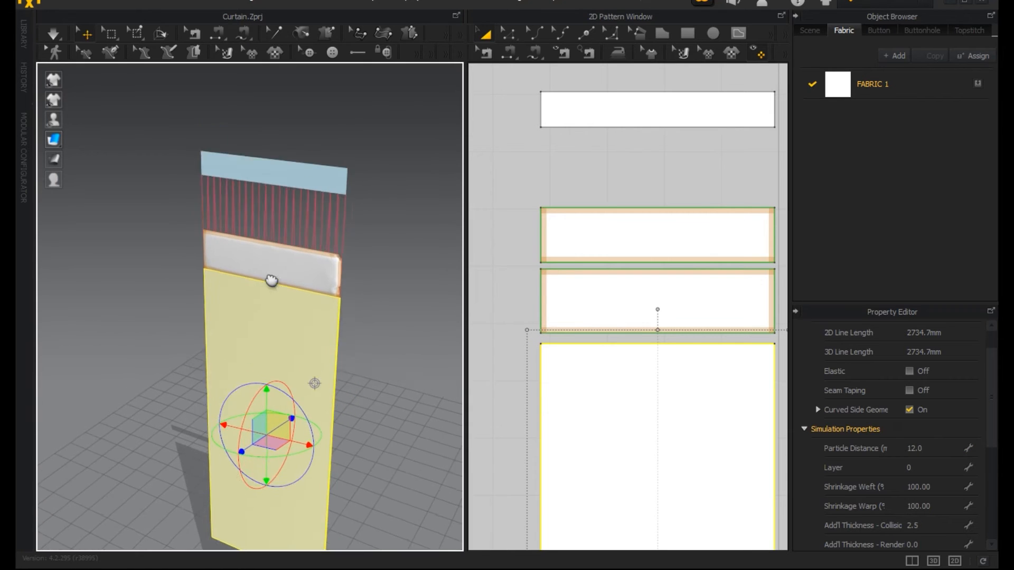
pyautogui.moveTo(272, 281); pyautogui.dragTo(262, 297, button='middle')
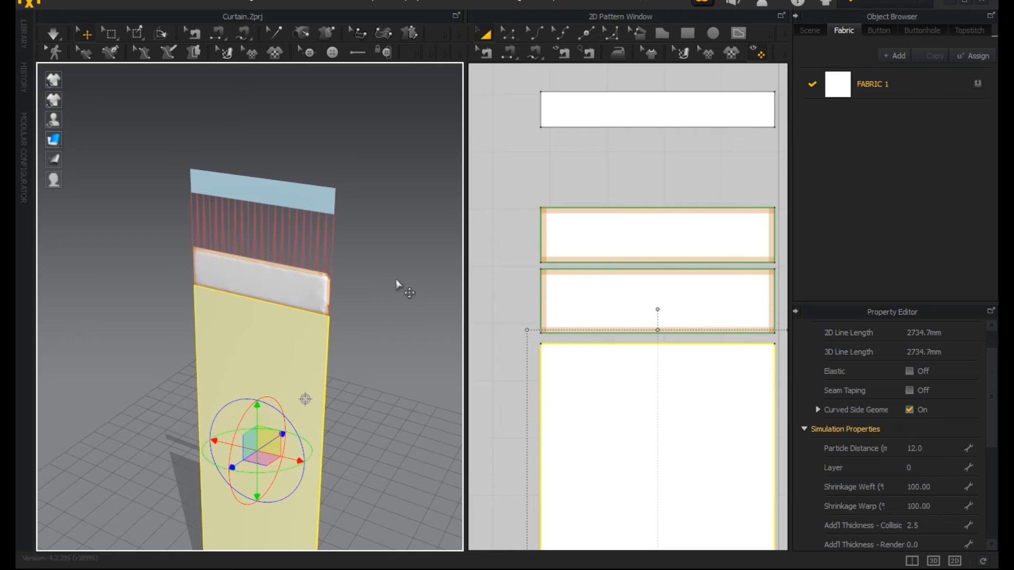
pyautogui.click(673, 113)
pyautogui.doubleClick(931, 449)
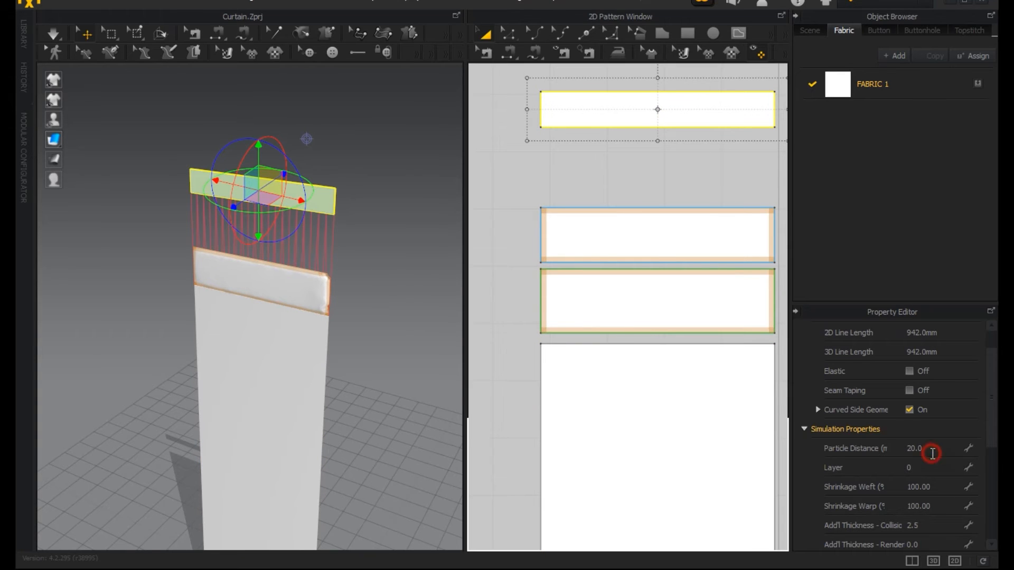
pyautogui.press('Return')
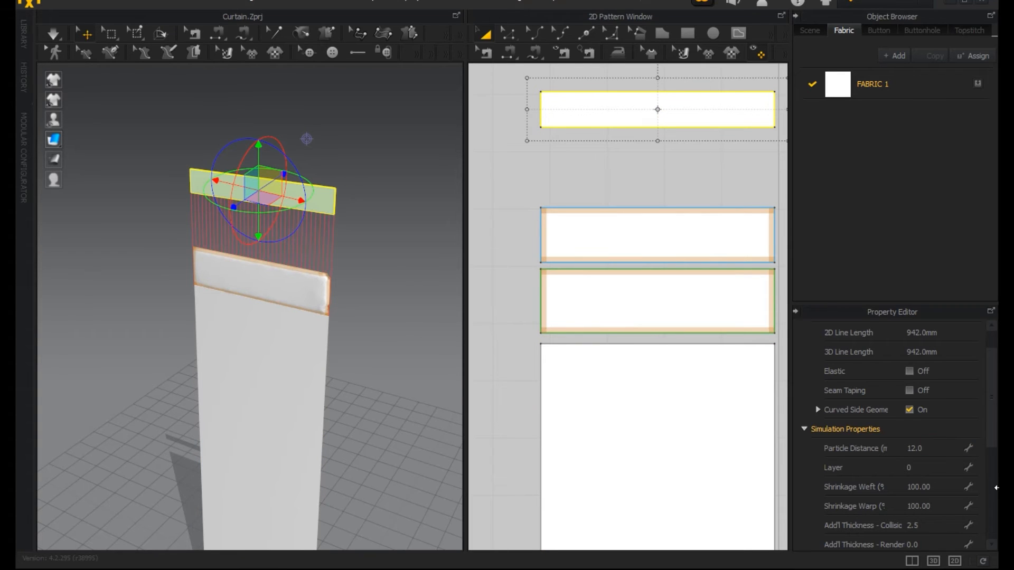
# Step: Try to simulate the curtain and pull the fabric down near the header's end to straighten it
pyautogui.moveTo(189, 343); pyautogui.dragTo(148, 292, button='right')
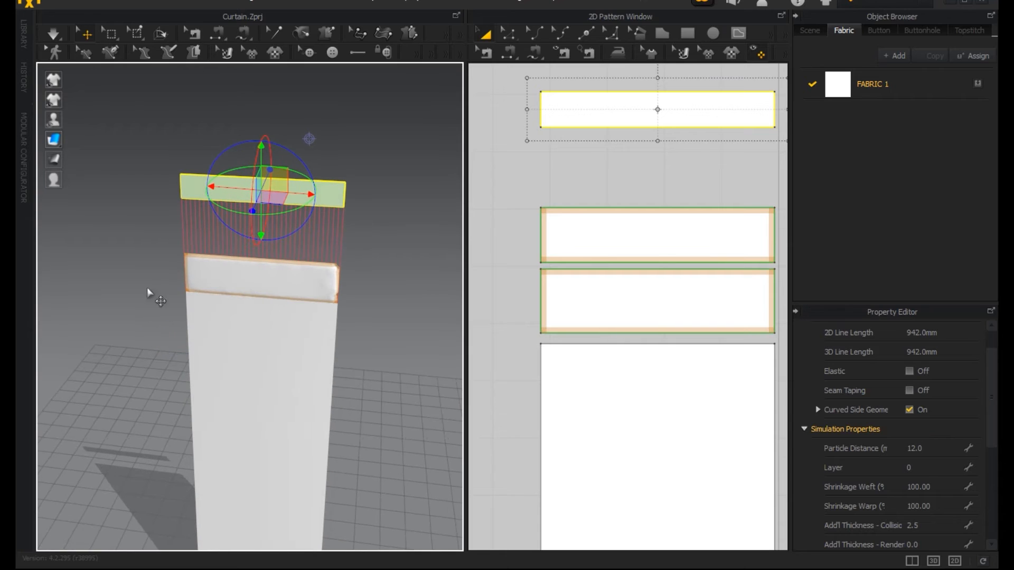
pyautogui.click(49, 36)
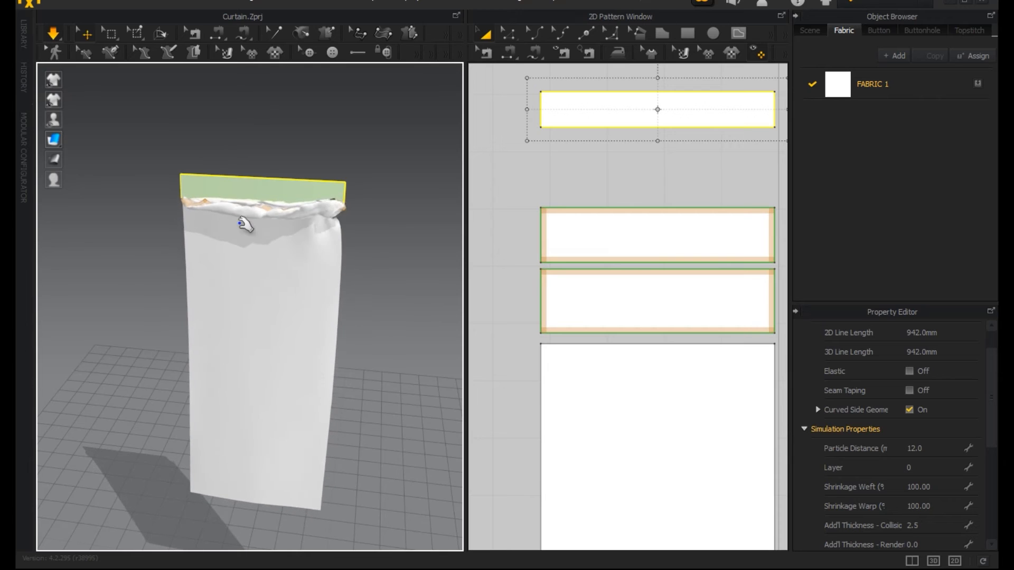
pyautogui.click(322, 241)
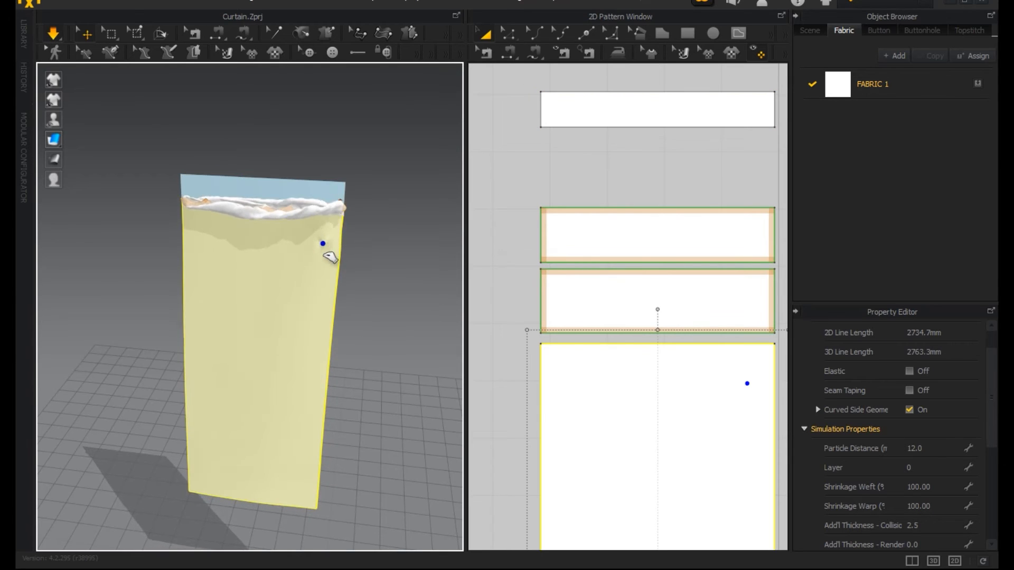
pyautogui.moveTo(330, 278); pyautogui.dragTo(338, 315)
pyautogui.moveTo(332, 214); pyautogui.dragTo(334, 306)
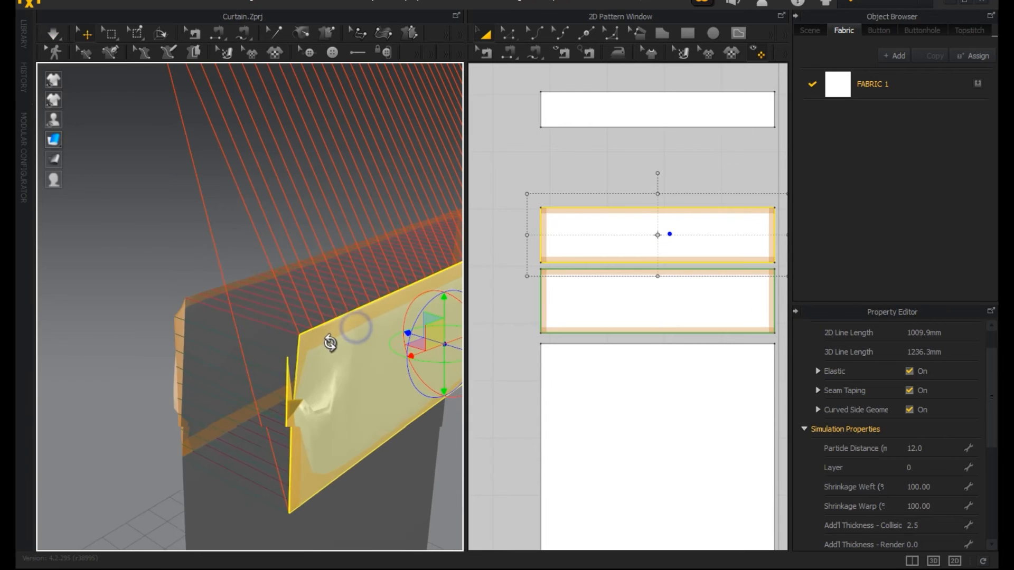
# Step: Sew the thin top strip's lower edge to the upper edge of the taller header strip
pyautogui.moveTo(331, 344); pyautogui.dragTo(326, 349, button='right')
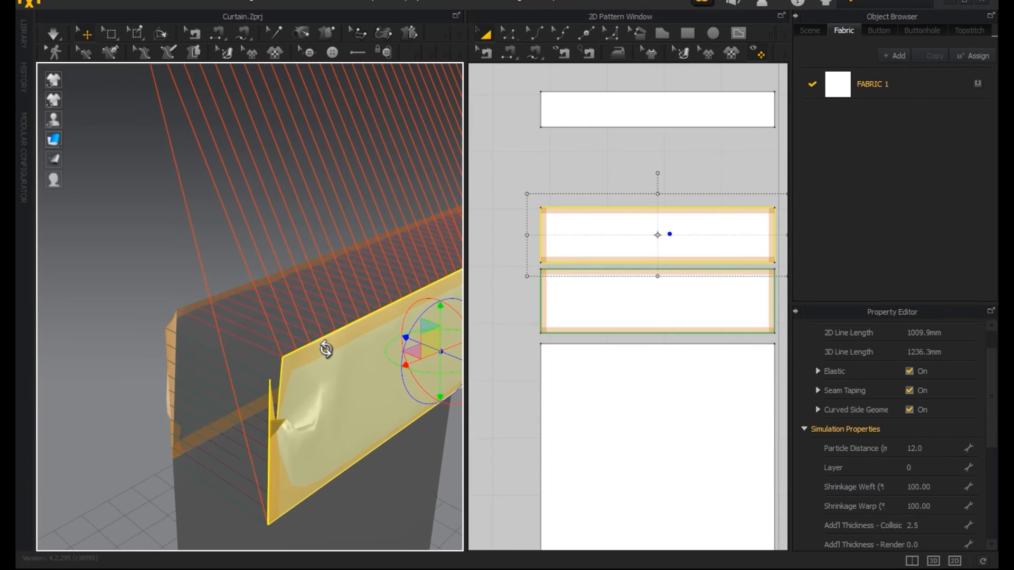
pyautogui.press('space')
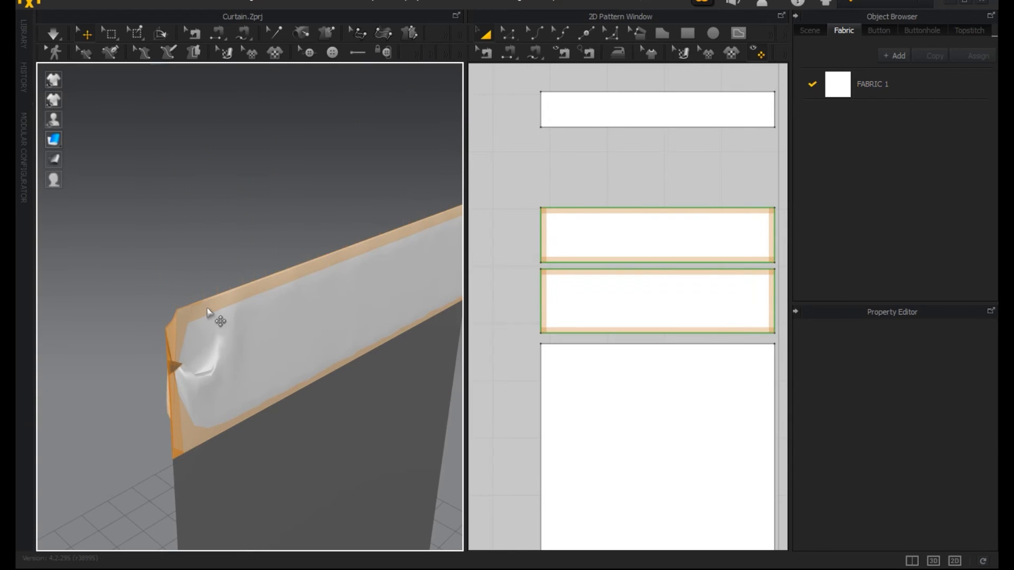
pyautogui.scroll(-2, 210, 315)
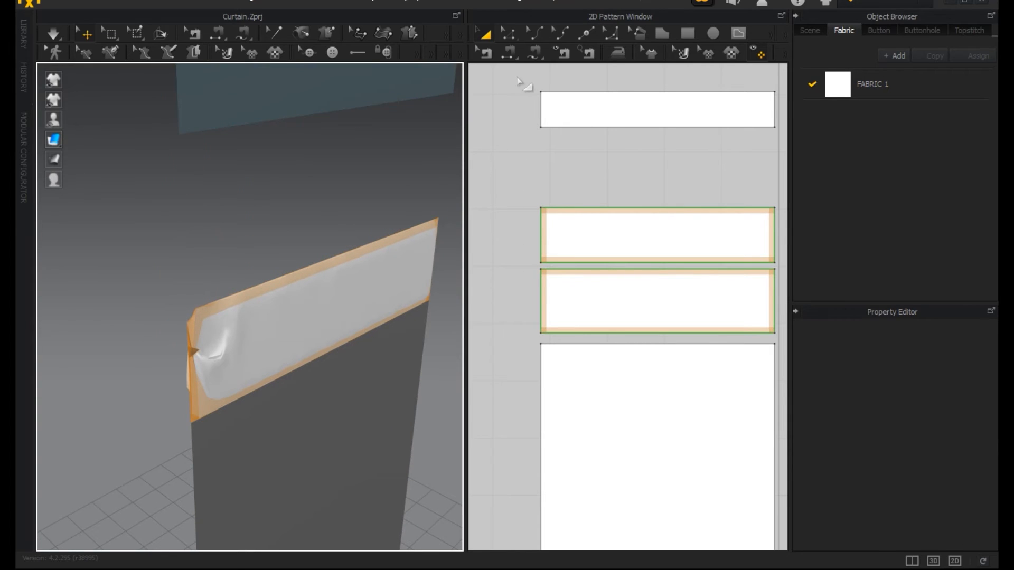
pyautogui.click(509, 52)
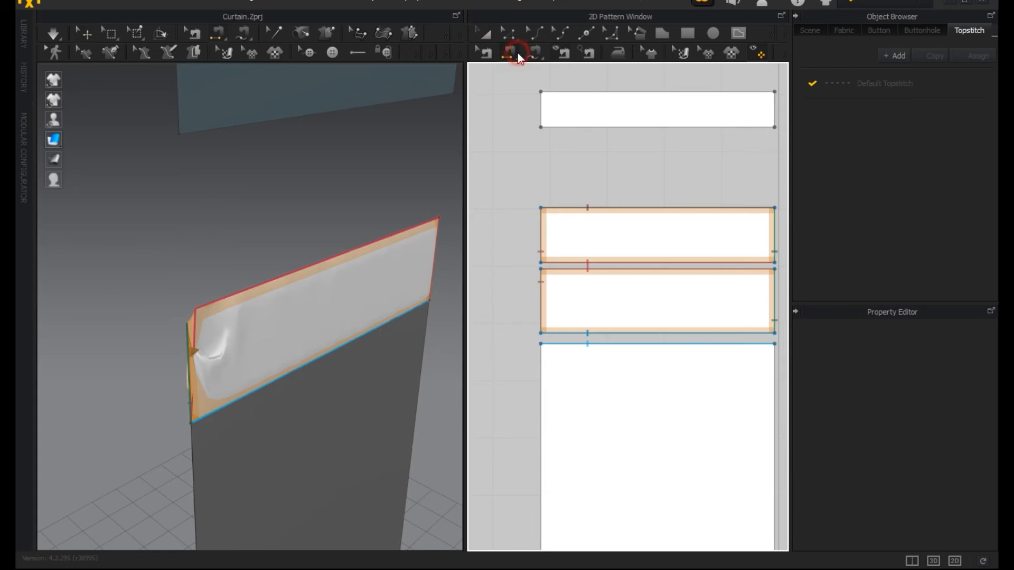
pyautogui.click(576, 127)
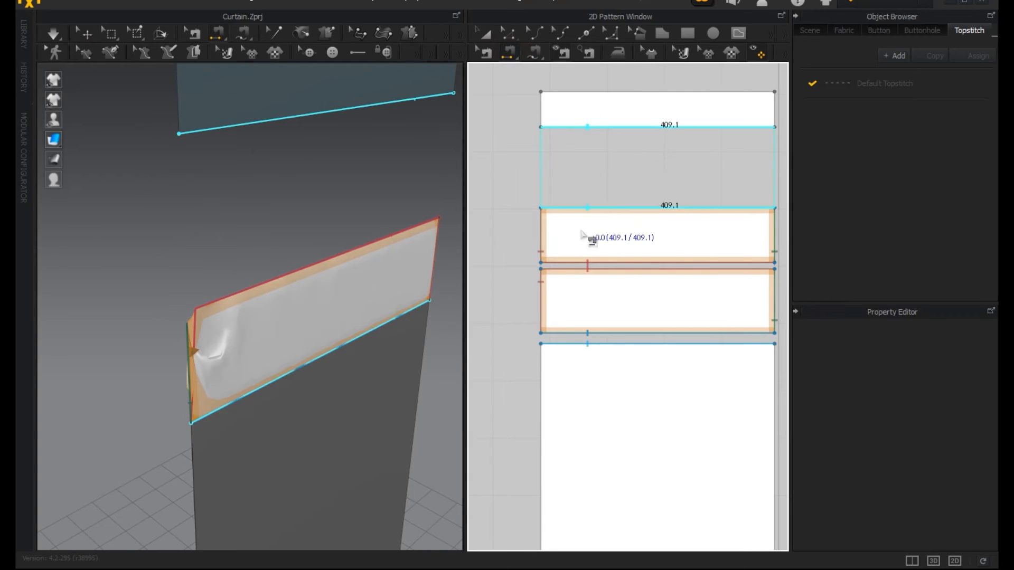
pyautogui.click(584, 262)
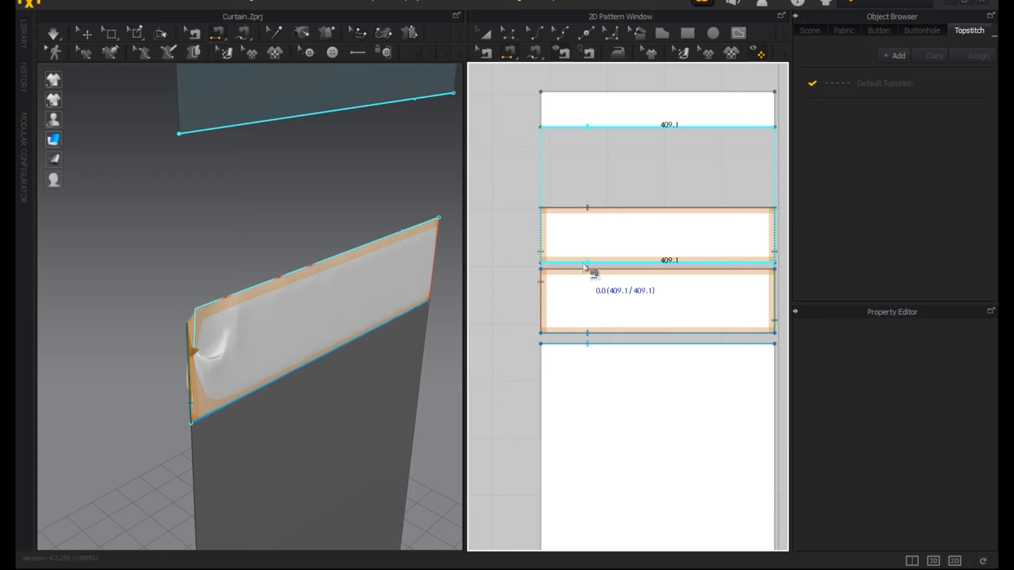
pyautogui.click(585, 263)
pyautogui.click(587, 332)
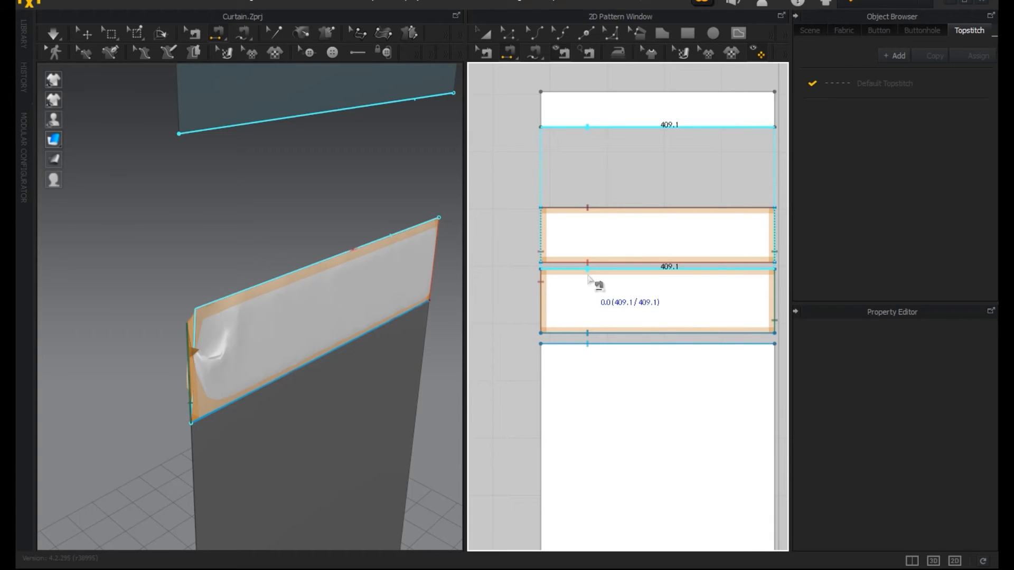
pyautogui.click(588, 270)
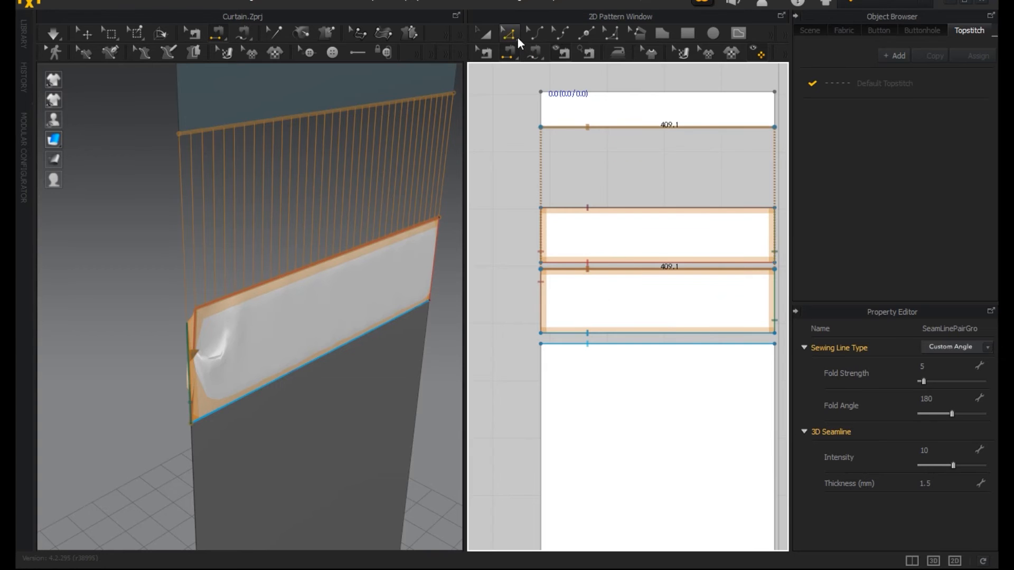
pyautogui.click(494, 32)
# Step: Turn off Elastic on both header strips
pyautogui.scroll(-3, 208, 252)
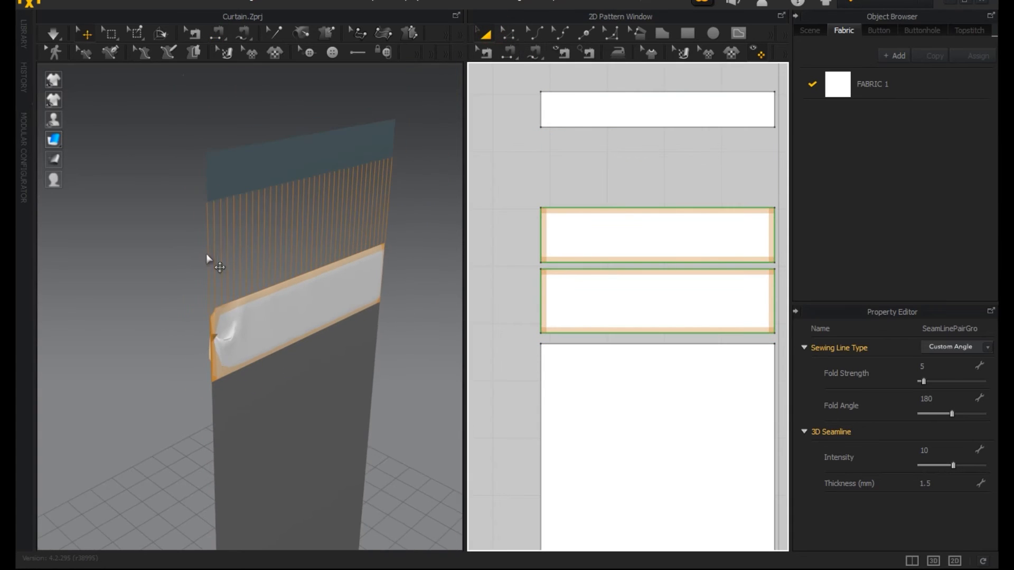
pyautogui.moveTo(222, 264); pyautogui.dragTo(389, 264, button='right')
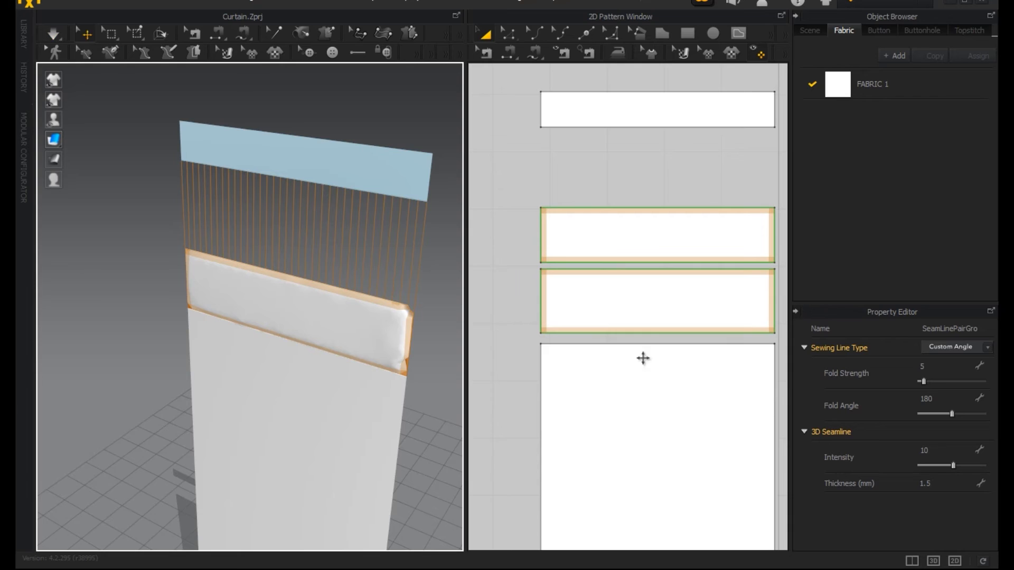
pyautogui.click(342, 320)
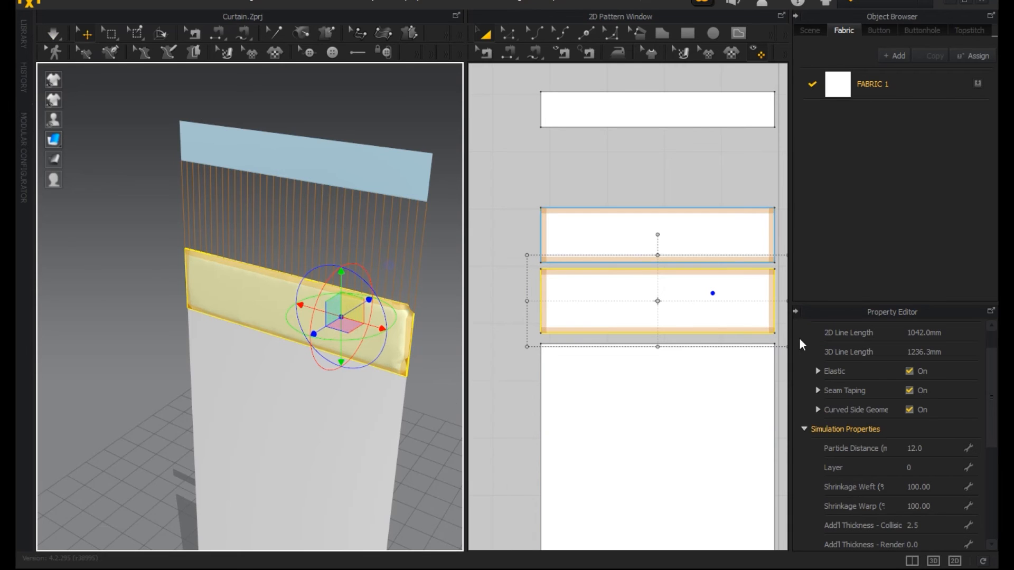
pyautogui.click(912, 372)
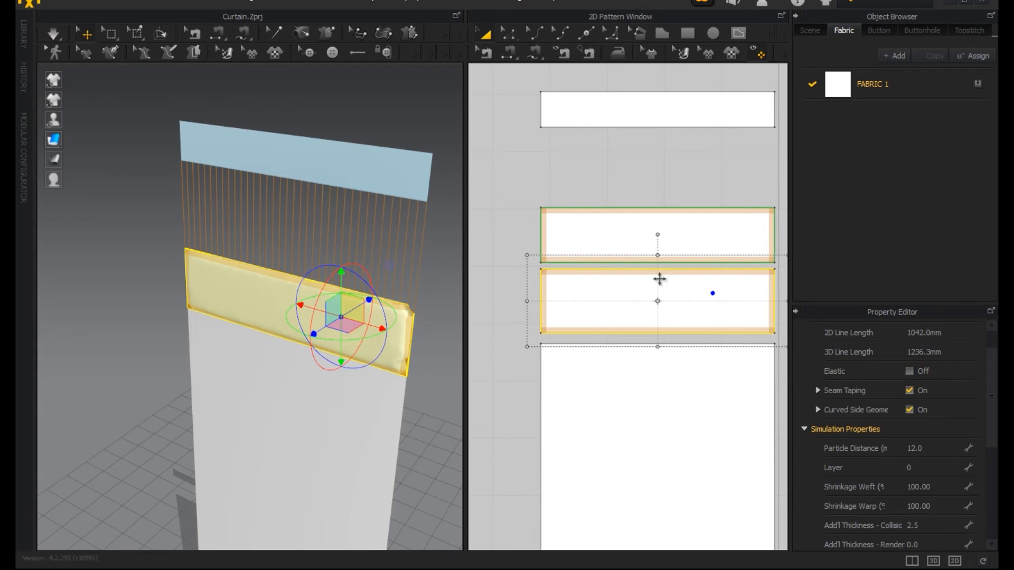
pyautogui.click(634, 244)
pyautogui.click(910, 371)
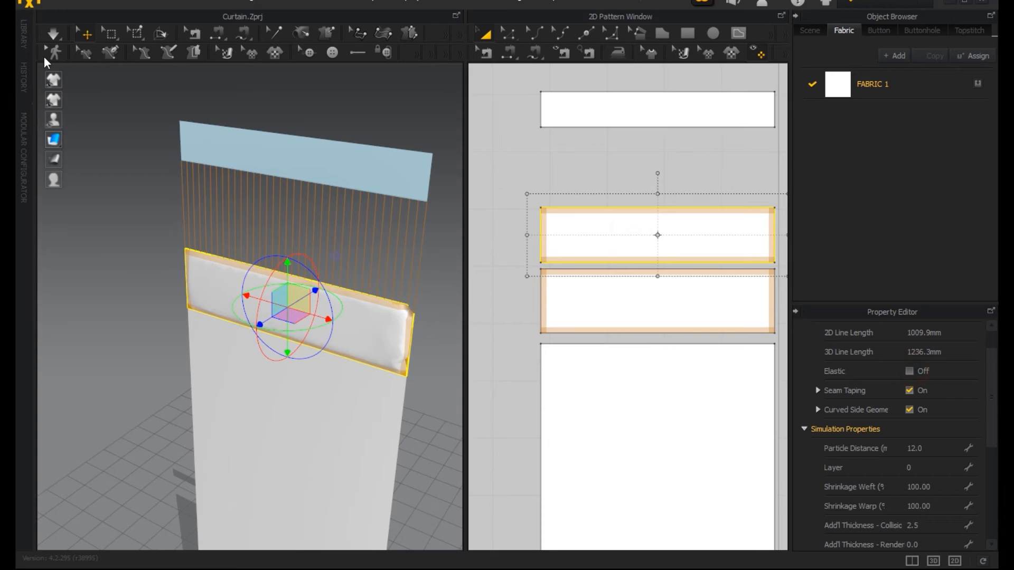
# Step: Simulate the curtain and pull the panel and header fabric down to straighten the crumpled header corner
pyautogui.click(57, 38)
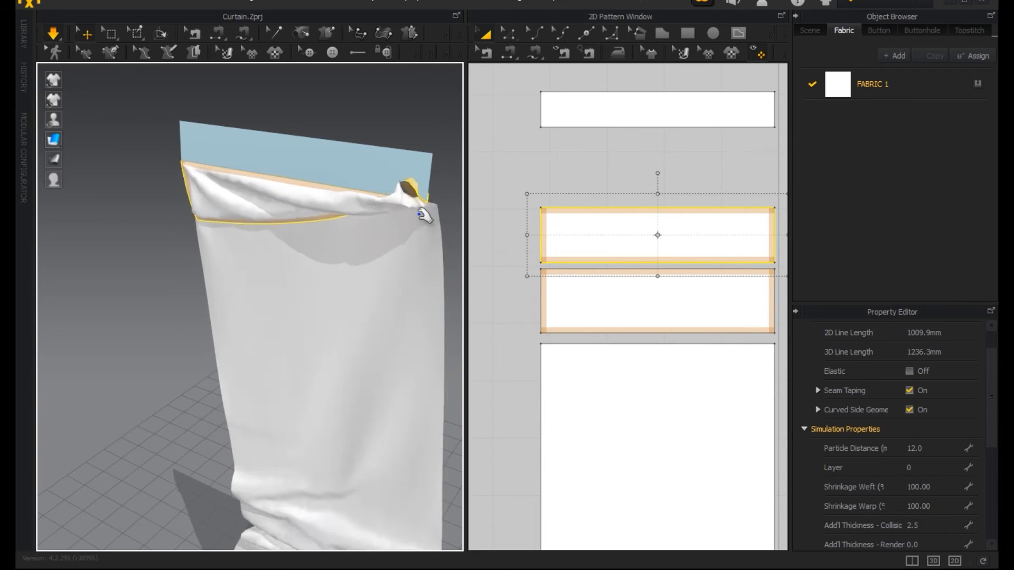
pyautogui.moveTo(429, 223); pyautogui.dragTo(351, 545)
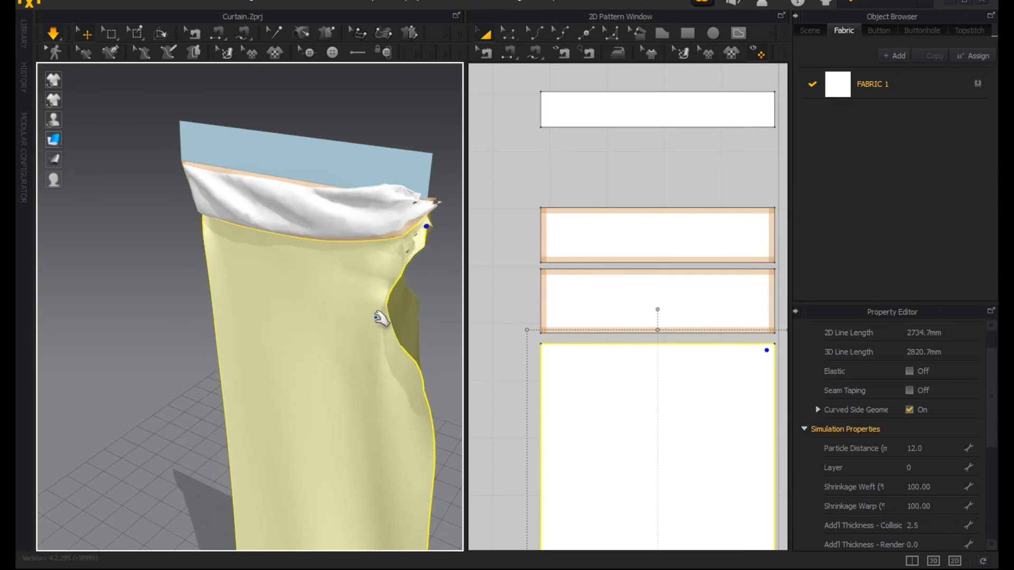
pyautogui.click(421, 204)
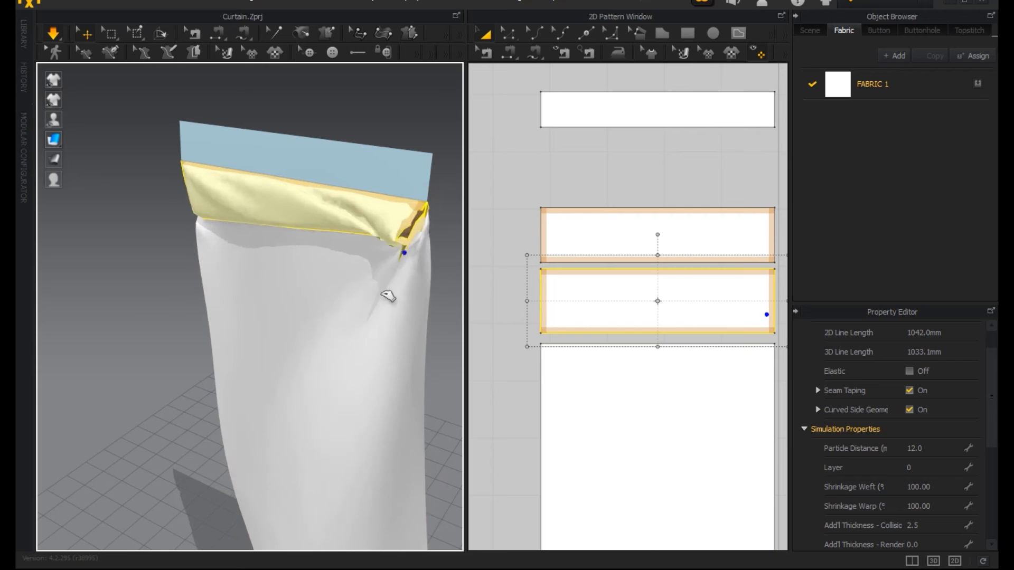
pyautogui.moveTo(325, 400); pyautogui.dragTo(188, 438)
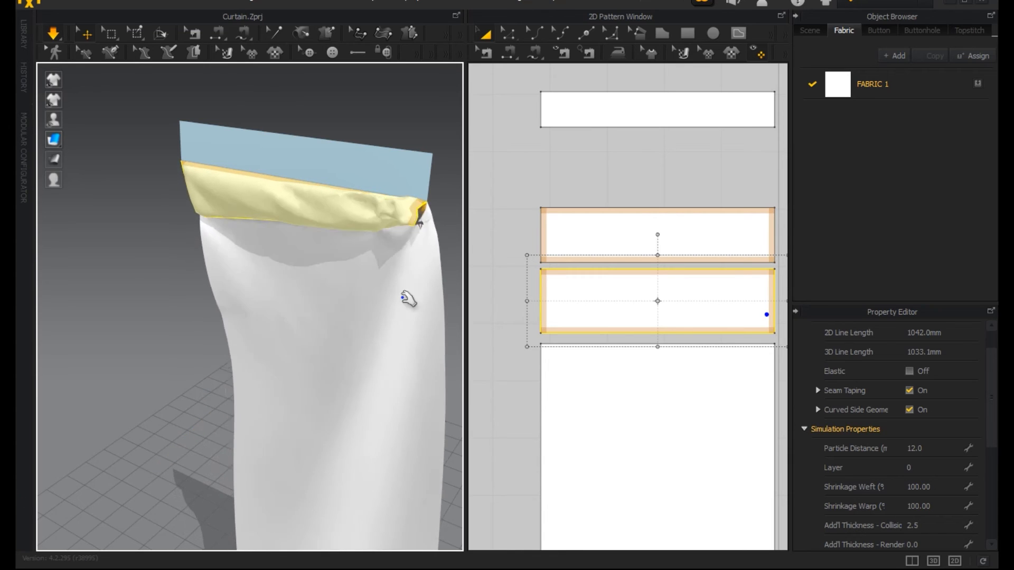
pyautogui.moveTo(413, 244); pyautogui.dragTo(392, 497)
# Step: Stop the simulation and turn off Seam Taping on both header strips
pyautogui.click(611, 305)
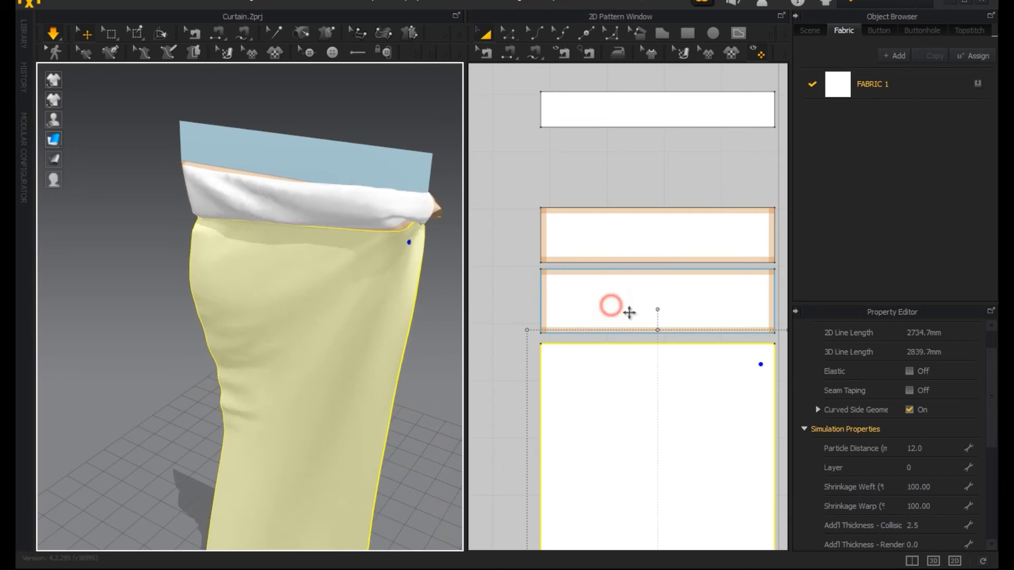
pyautogui.press('space')
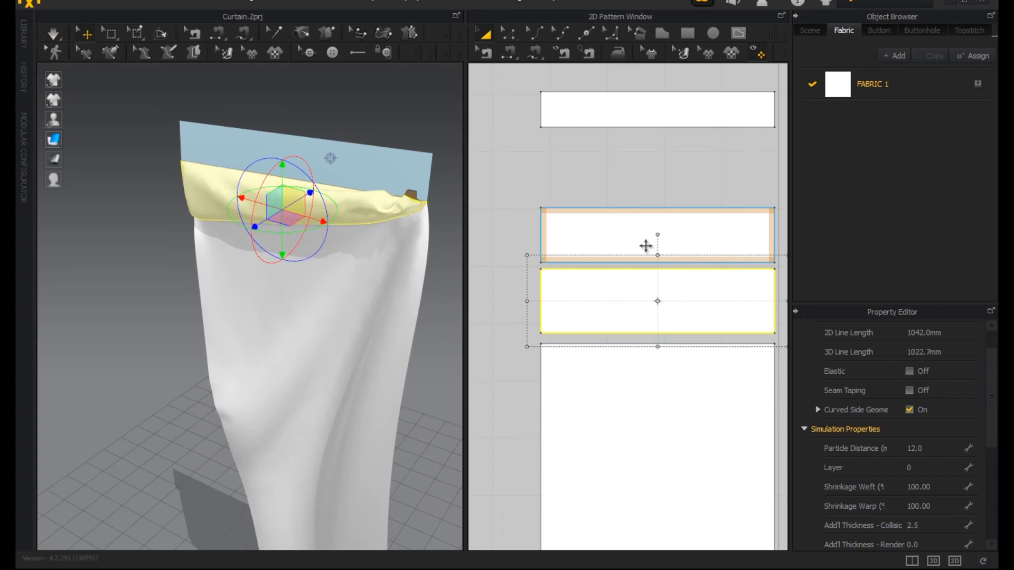
pyautogui.click(645, 245)
pyautogui.click(910, 391)
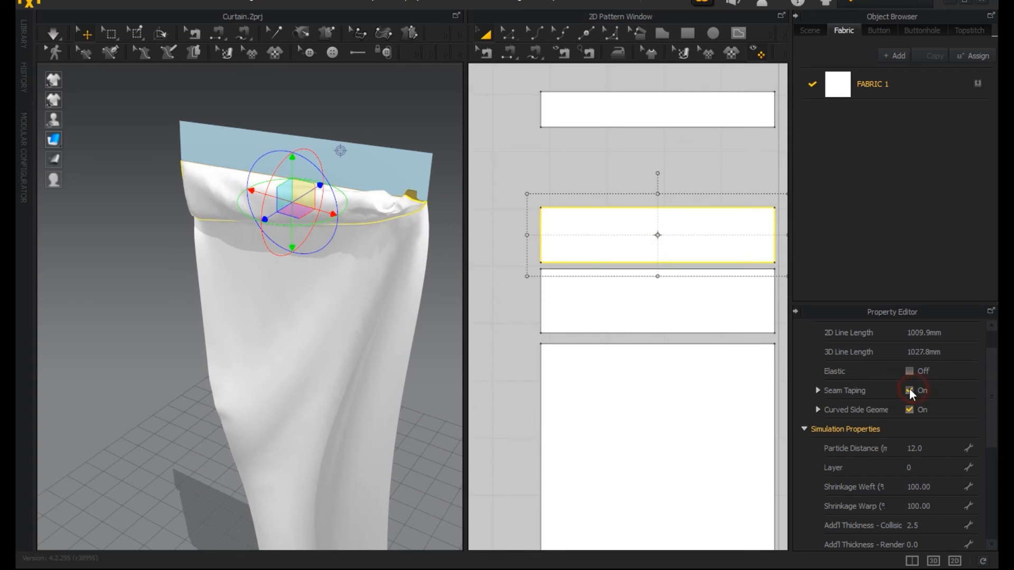
pyautogui.click(909, 391)
pyautogui.click(909, 391)
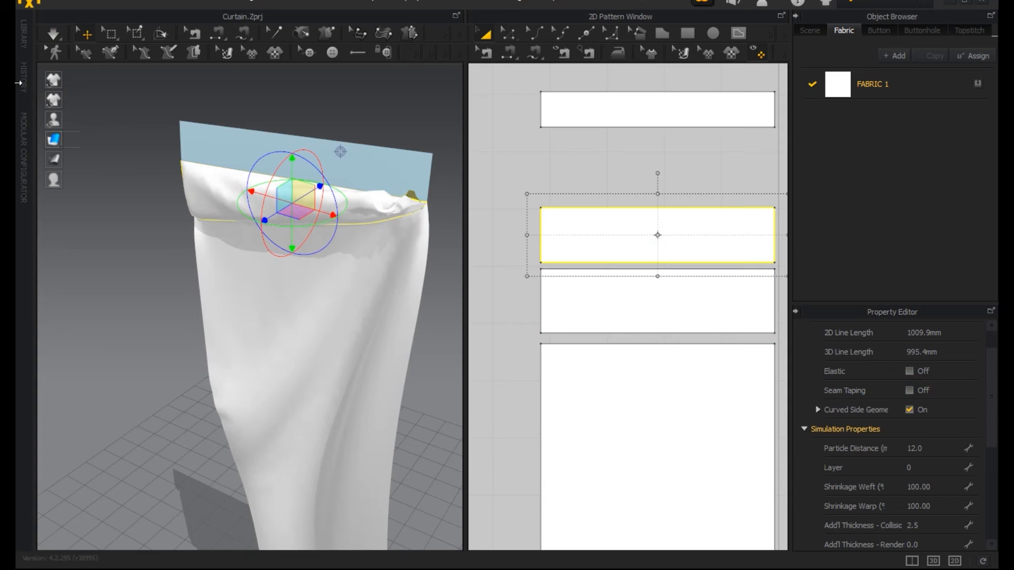
# Step: Simulate the curtain, pull the header's crumpled right corner and the fabric below it to straighten the folds, and stop the simulation
pyautogui.click(54, 37)
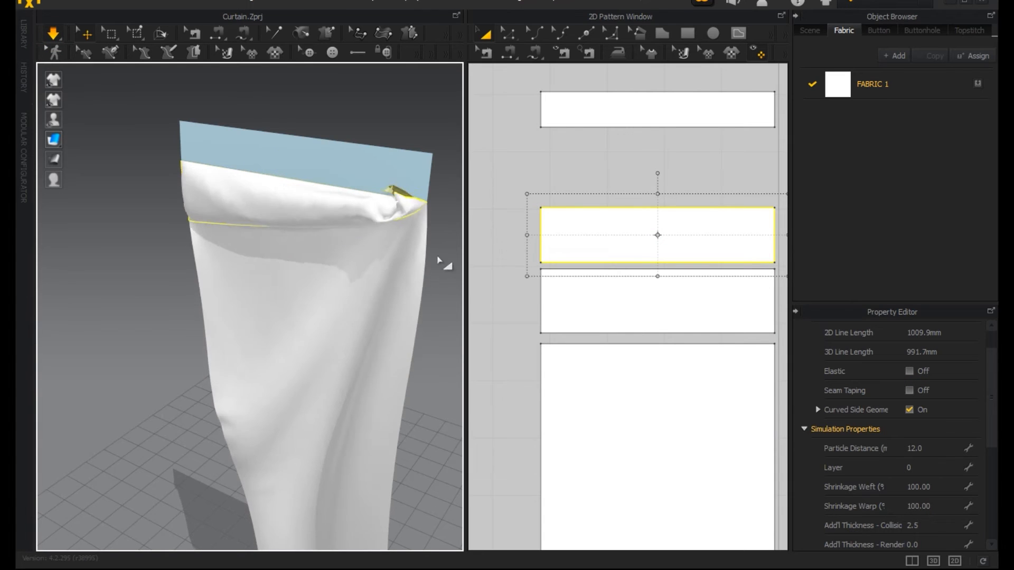
pyautogui.moveTo(418, 217)
pyautogui.mouseDown()
pyautogui.moveTo(414, 379)
pyautogui.moveTo(407, 359)
pyautogui.mouseUp()
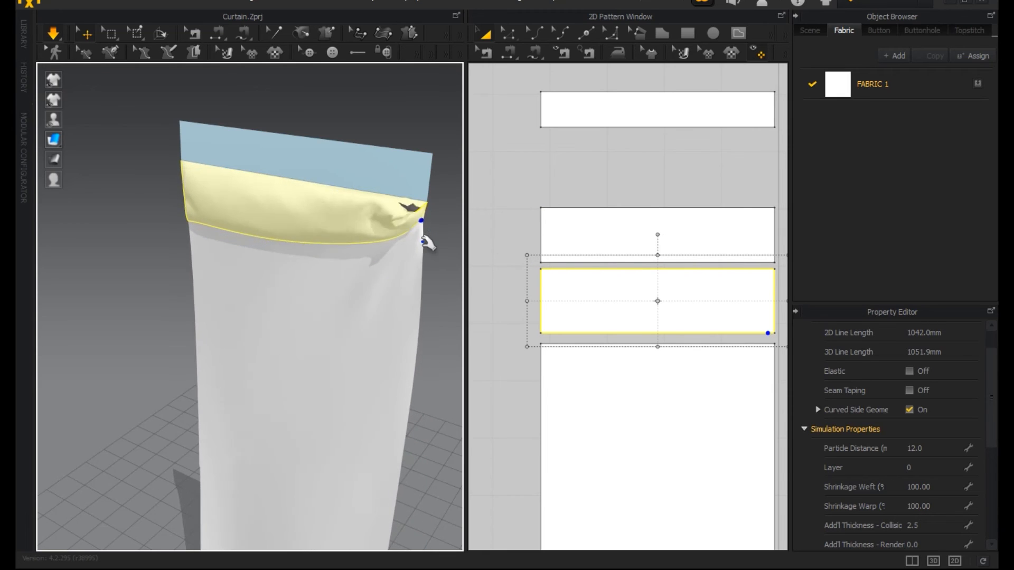
pyautogui.scroll(2, 428, 251)
pyautogui.moveTo(425, 251); pyautogui.dragTo(377, 189, button='right')
pyautogui.scroll(3, 384, 238)
pyautogui.moveTo(377, 189); pyautogui.dragTo(223, 319)
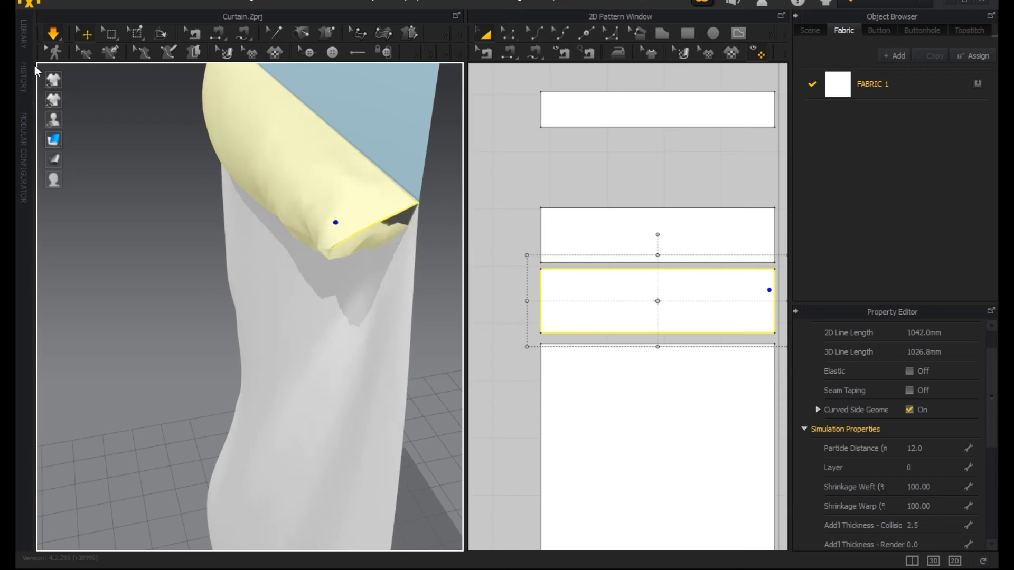
pyautogui.click(53, 34)
# Step: Try to sew the right side edges of the two header strips together with Segment Sewing
pyautogui.moveTo(377, 241); pyautogui.dragTo(224, 312, button='right')
pyautogui.moveTo(652, 289); pyautogui.dragTo(613, 292, button='right')
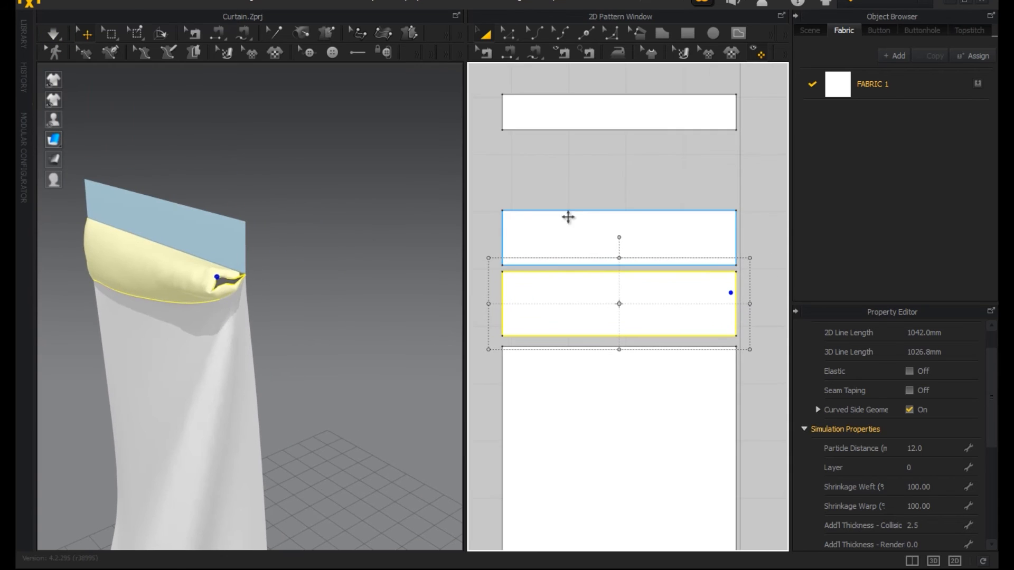
pyautogui.click(509, 52)
pyautogui.click(741, 234)
pyautogui.click(742, 300)
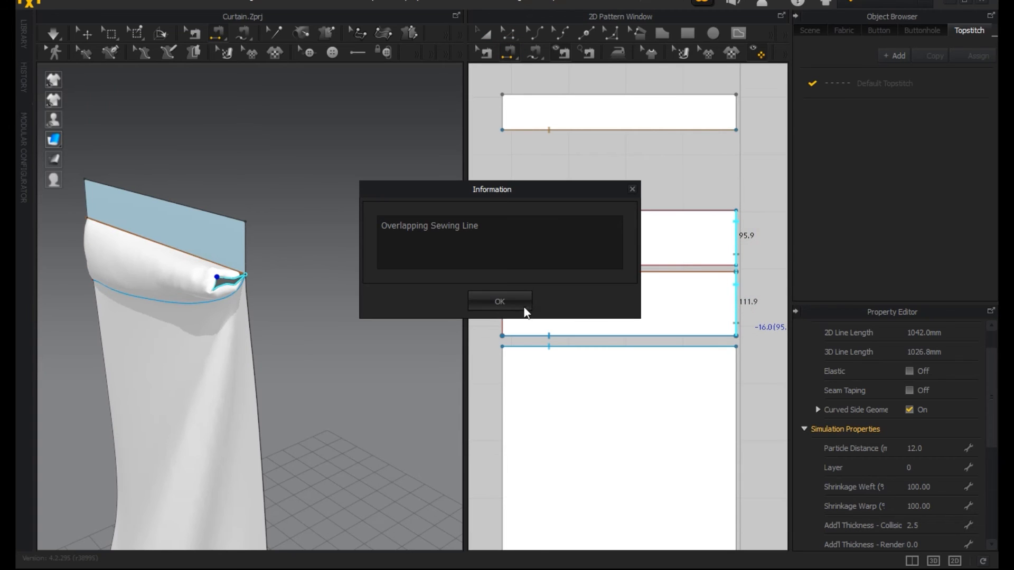
pyautogui.click(488, 305)
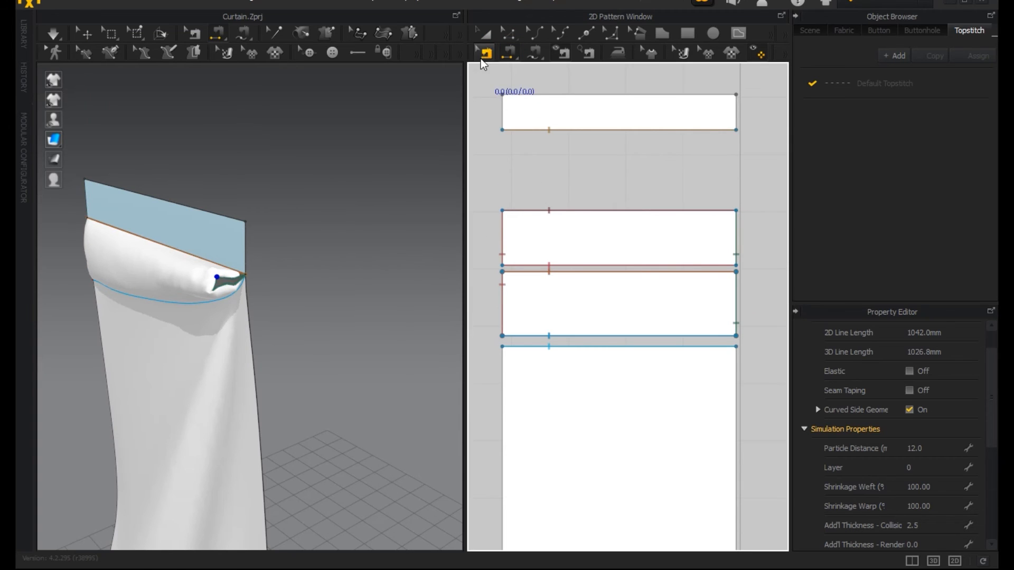
# Step: Delete the existing sewing between the right side edges of the two header strips
pyautogui.scroll(6, 221, 299)
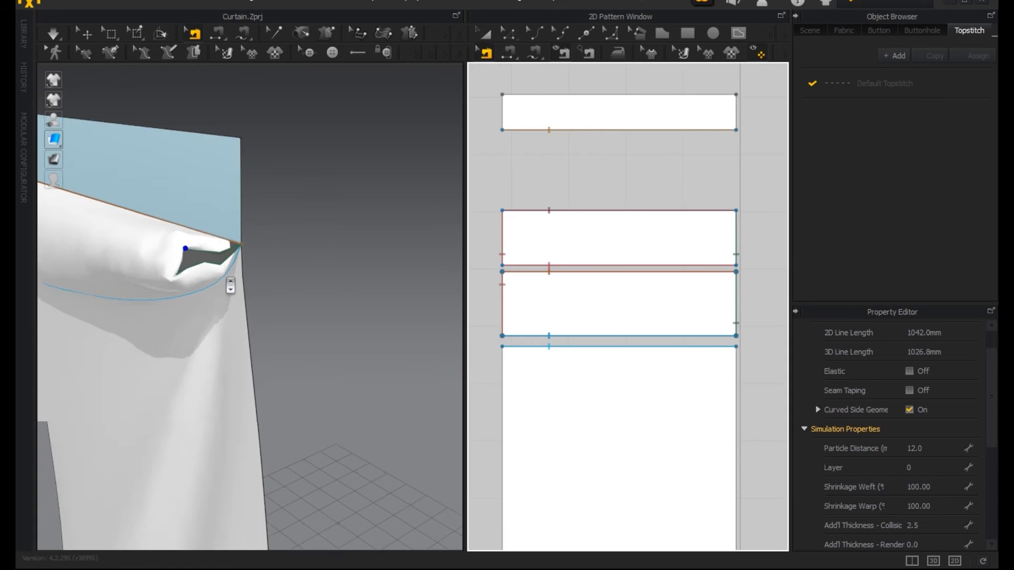
pyautogui.moveTo(228, 284); pyautogui.dragTo(335, 297, button='right')
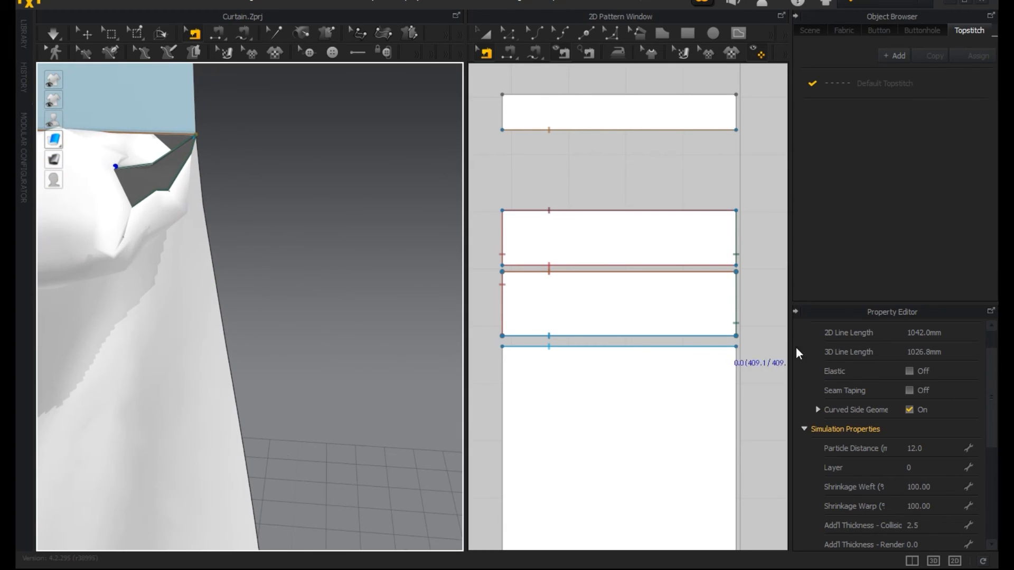
pyautogui.rightClick(735, 299)
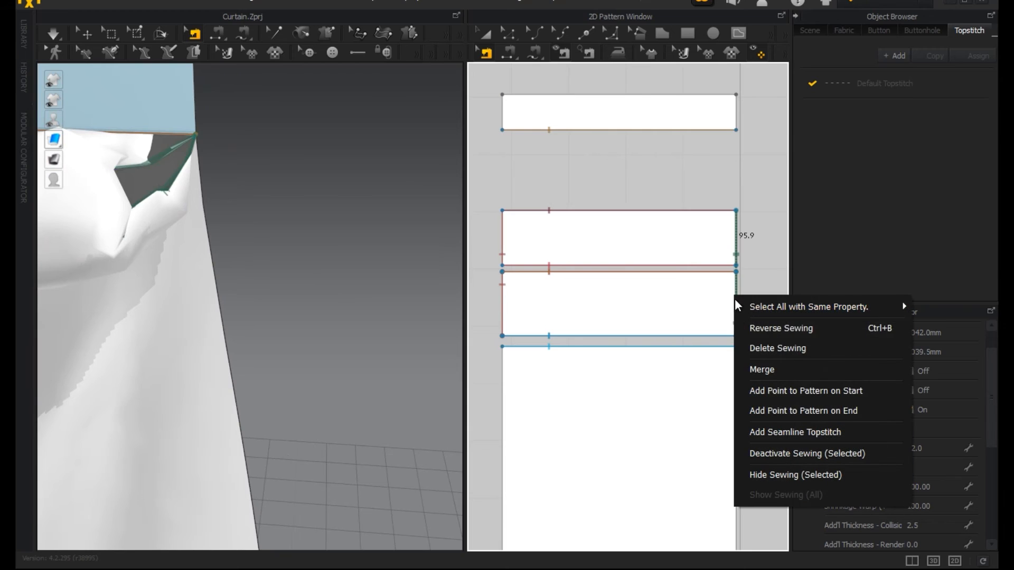
pyautogui.click(757, 348)
pyautogui.click(486, 35)
# Step: Simulate the curtain with the header's right side open and inspect the unfolded header
pyautogui.click(58, 32)
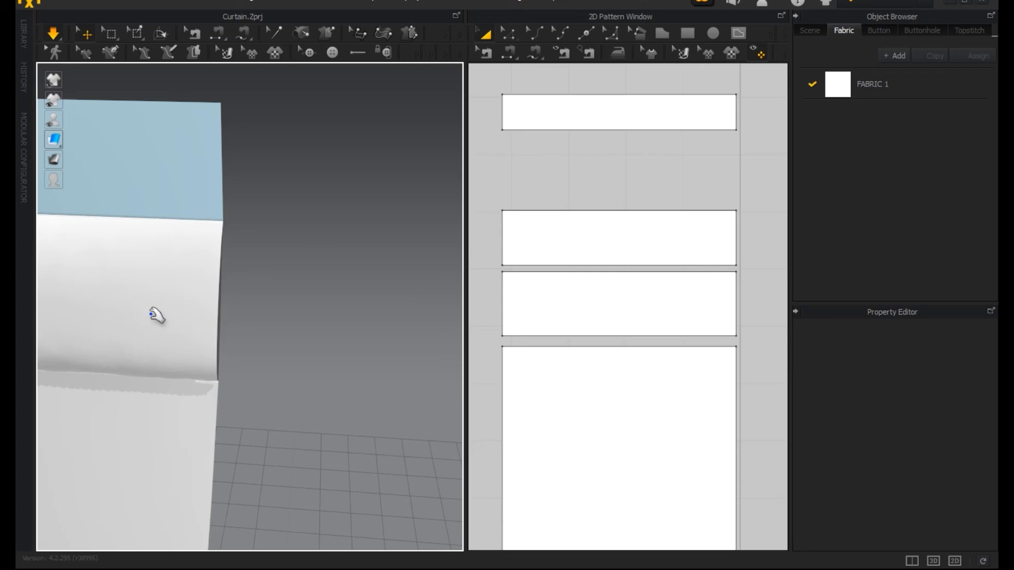
pyautogui.scroll(5, 428, 312)
pyautogui.scroll(-3, 336, 275)
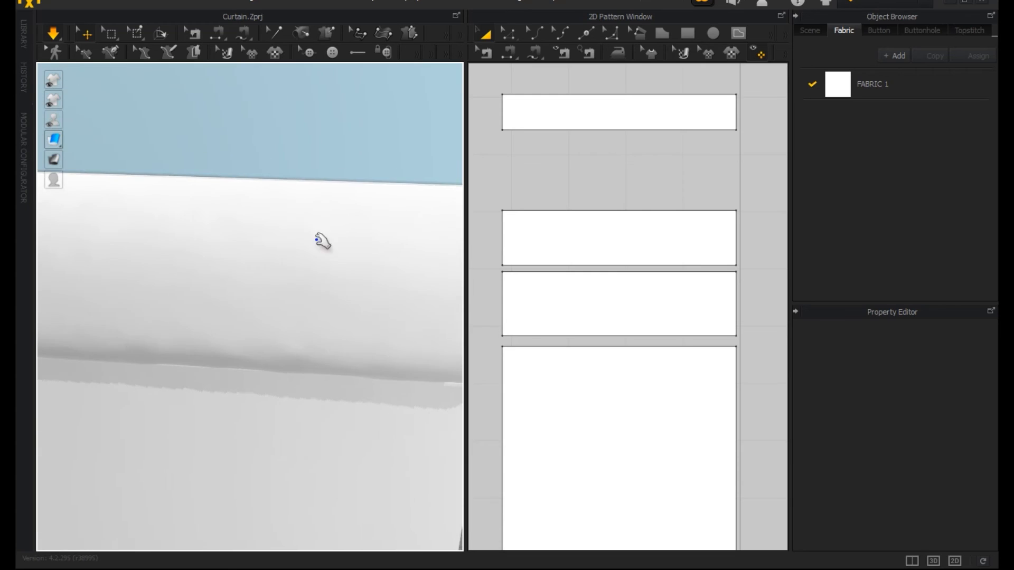
pyautogui.scroll(-4, 290, 217)
pyautogui.moveTo(259, 231); pyautogui.dragTo(91, 243, button='right')
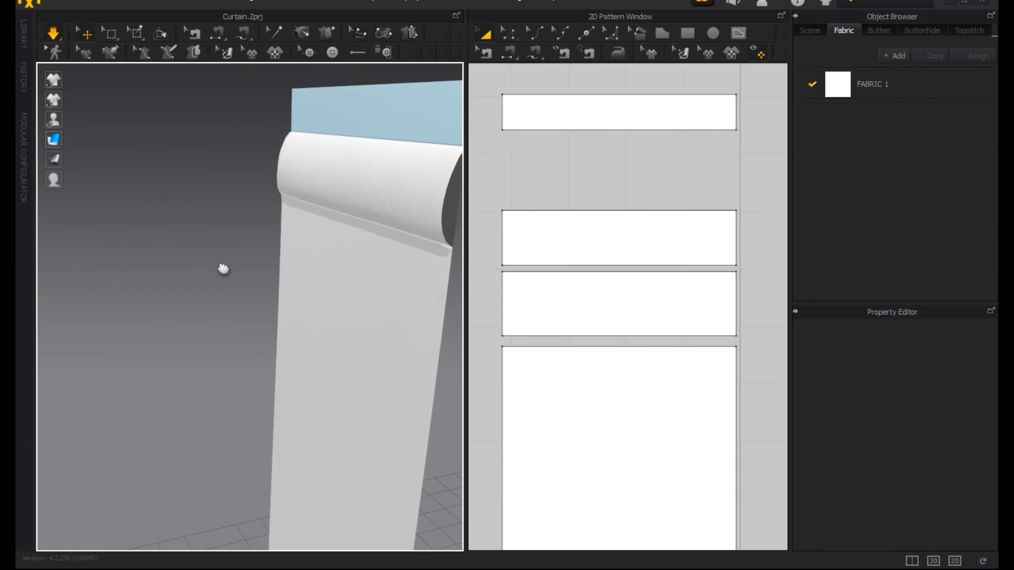
pyautogui.moveTo(222, 270); pyautogui.dragTo(132, 317, button='middle')
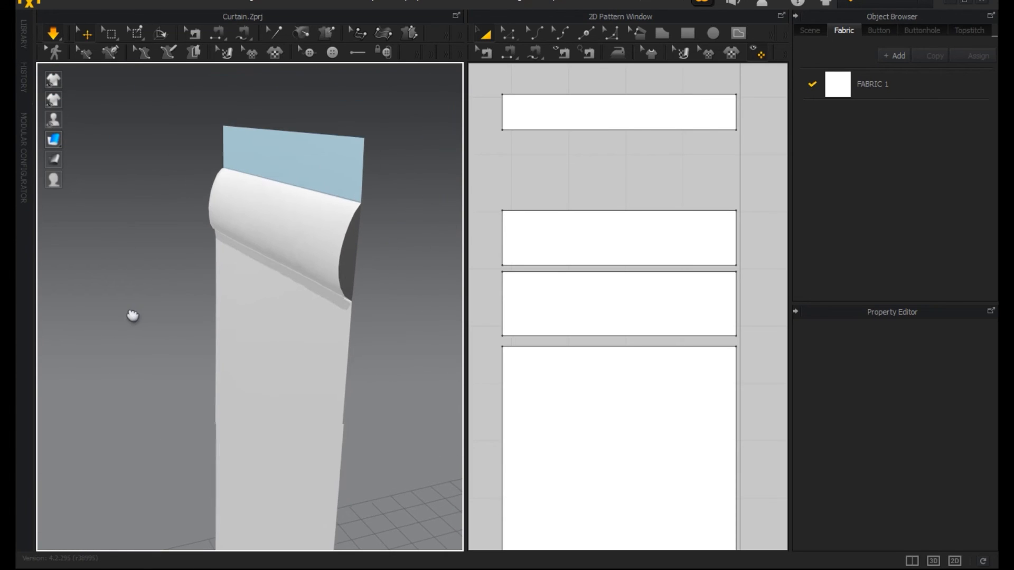
# Step: Turn on Elastic for both header strips
pyautogui.click(230, 202)
pyautogui.click(910, 371)
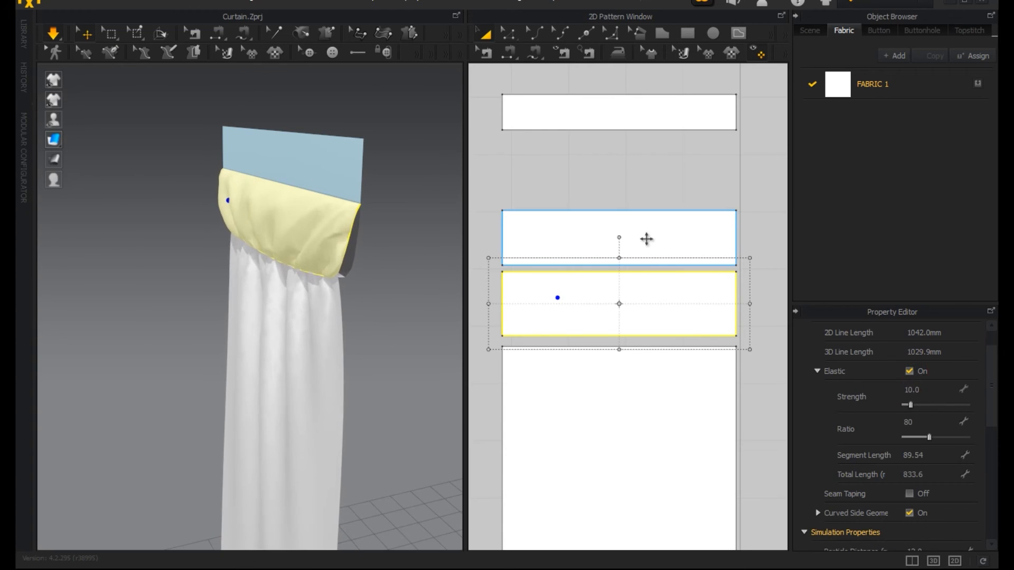
pyautogui.click(647, 239)
pyautogui.click(908, 371)
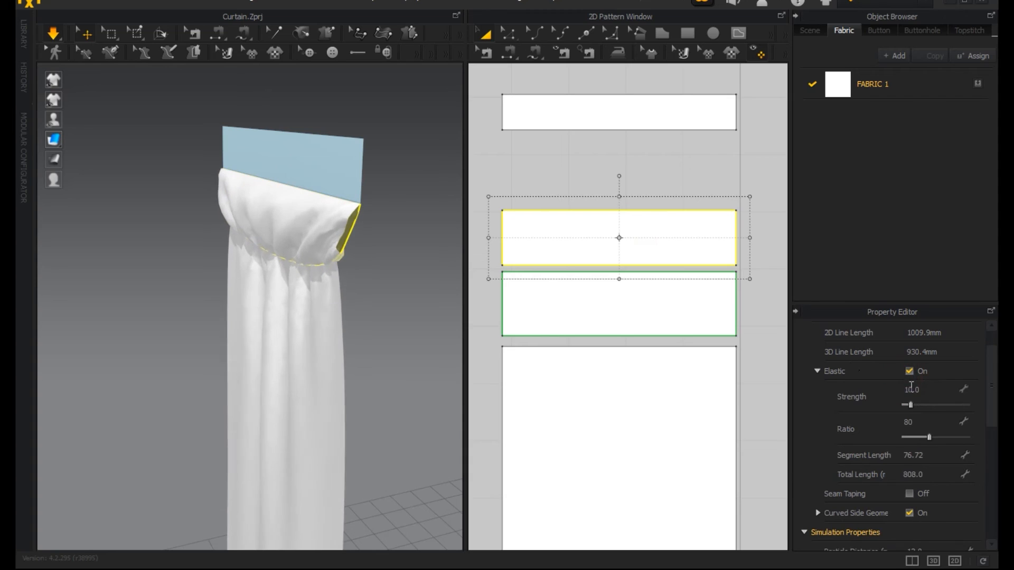
pyautogui.click(817, 371)
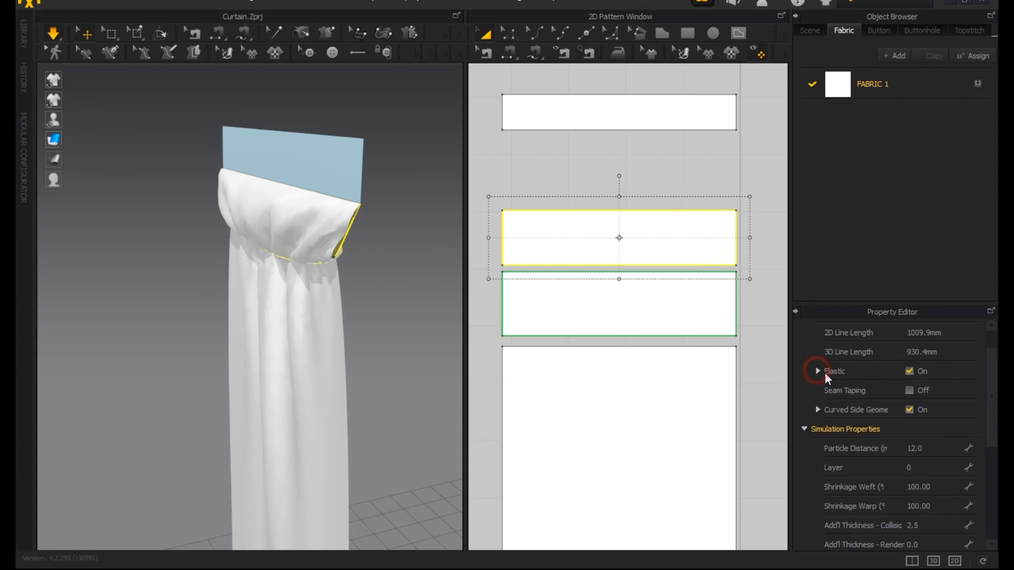
# Step: Stop the simulation and turn on Seam Taping for both header strips
pyautogui.click(909, 391)
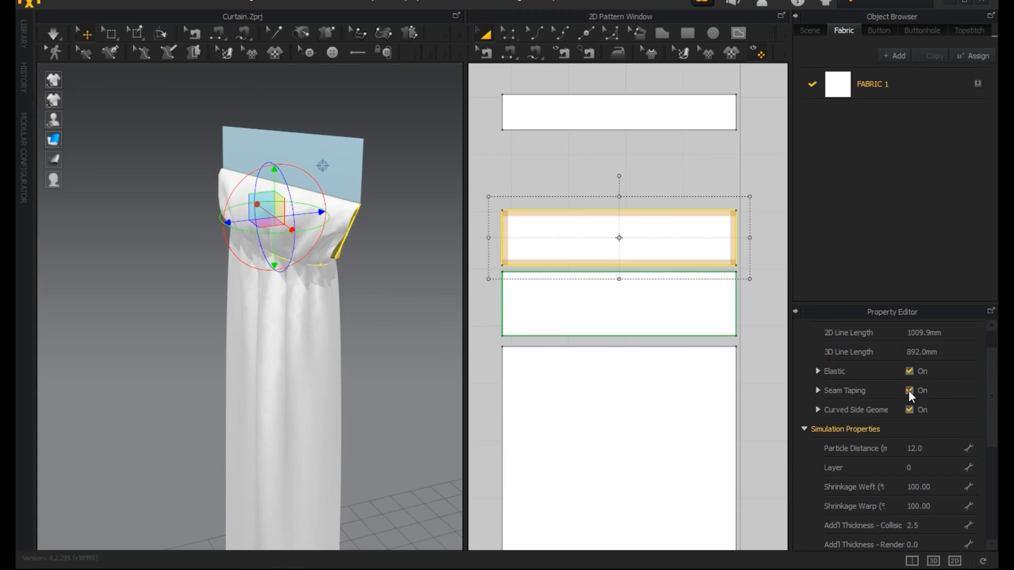
pyautogui.click(689, 300)
pyautogui.click(908, 391)
pyautogui.moveTo(334, 321); pyautogui.dragTo(449, 320, button='right')
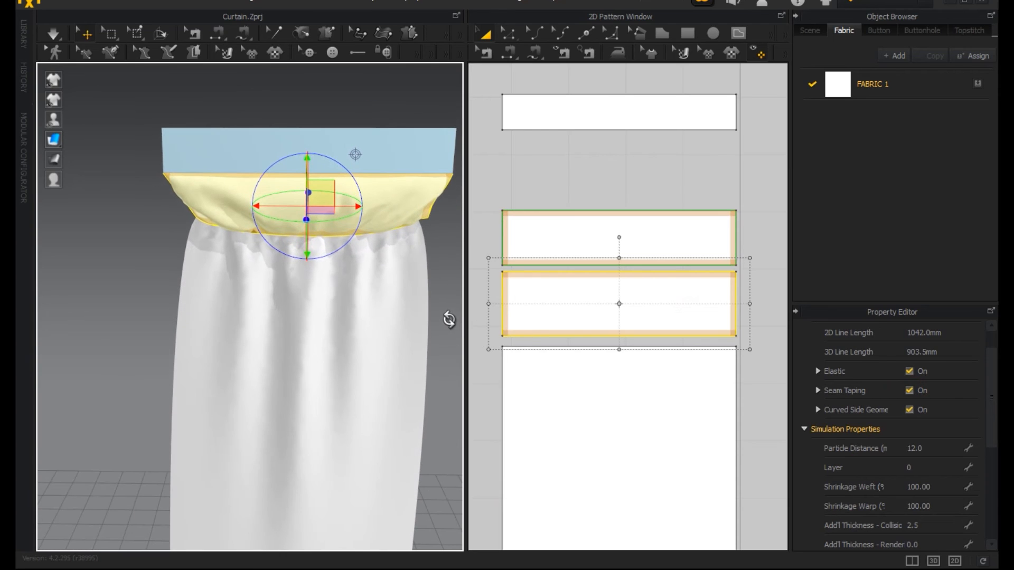
# Step: Raise the lower header strip's Elastic Strength to 60.5 and simulate the curtain
pyautogui.click(570, 321)
pyautogui.click(767, 299)
pyautogui.click(654, 304)
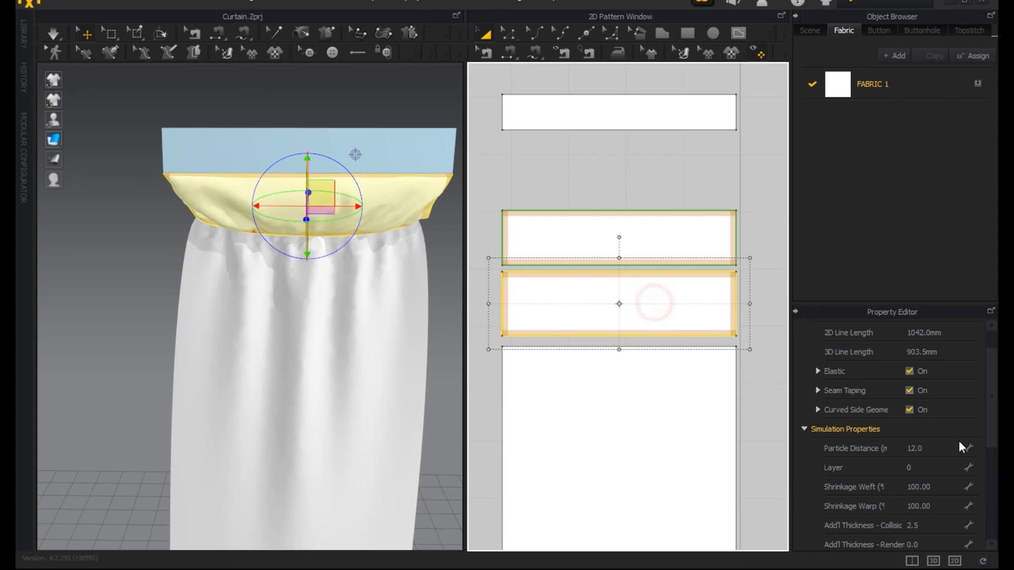
pyautogui.click(818, 371)
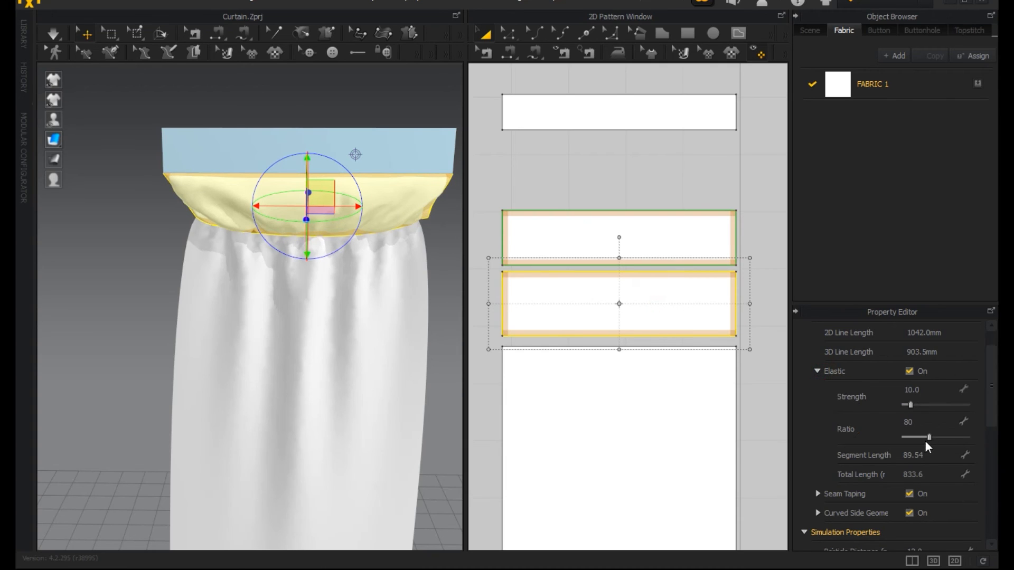
pyautogui.moveTo(910, 404); pyautogui.dragTo(908, 404)
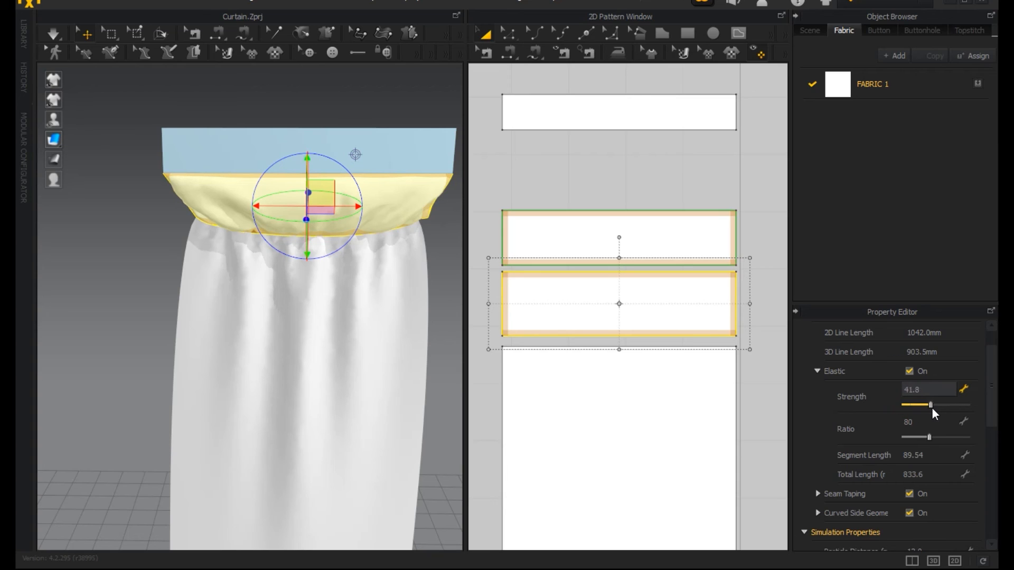
pyautogui.click(53, 33)
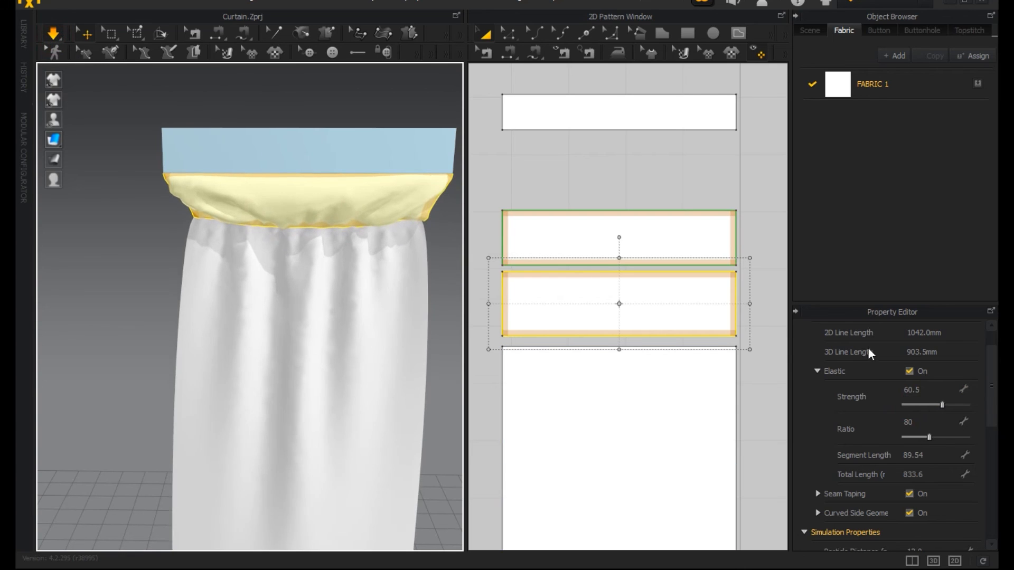
# Step: Set the lower header strip's Elastic Strength to 0.1 and Ratio to 163, and stop the simulation
pyautogui.moveTo(922, 403); pyautogui.dragTo(915, 404)
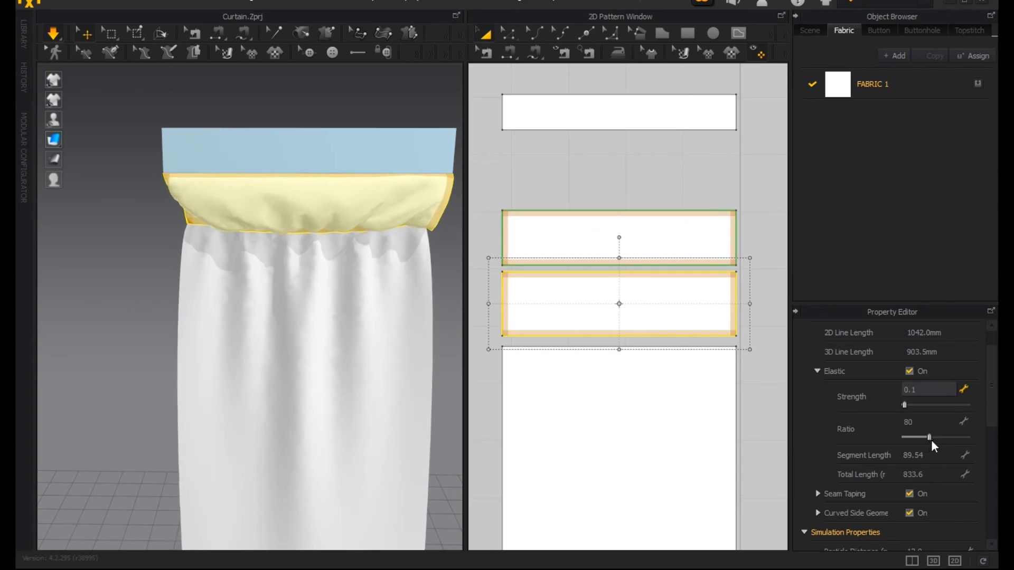
pyautogui.moveTo(928, 437)
pyautogui.mouseDown()
pyautogui.moveTo(920, 436)
pyautogui.moveTo(936, 436)
pyautogui.mouseUp()
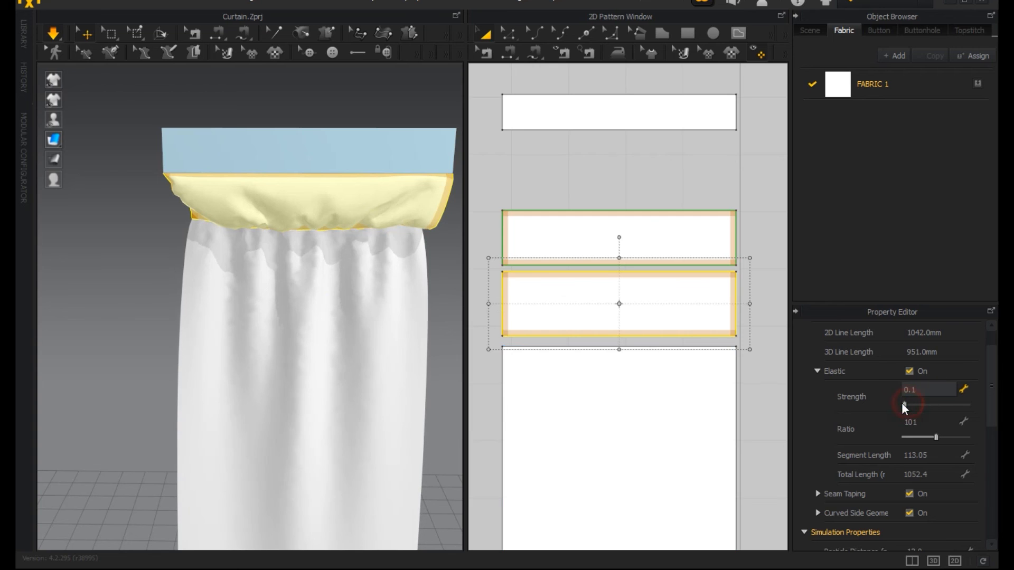
pyautogui.moveTo(334, 312); pyautogui.dragTo(304, 320, button='right')
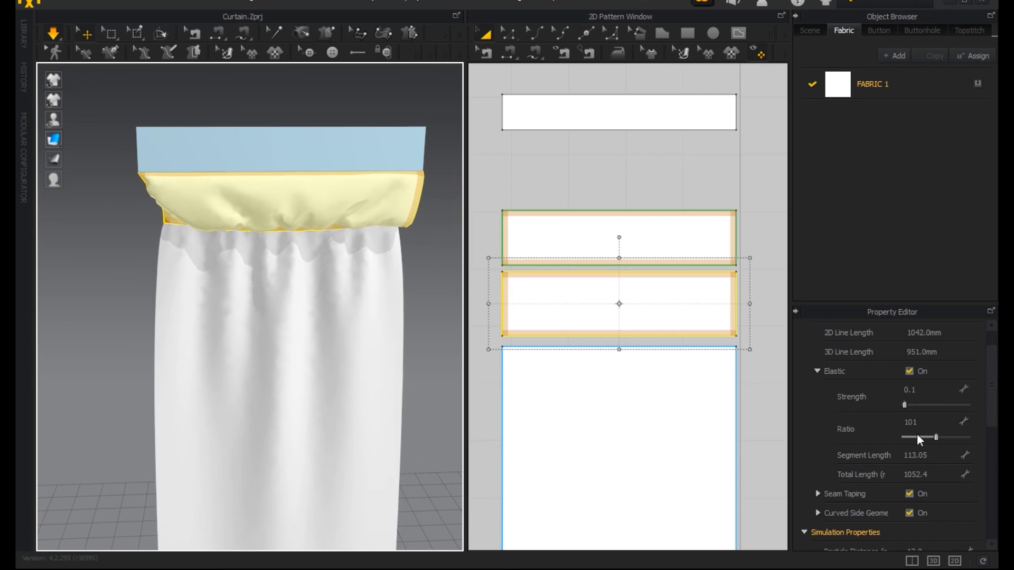
pyautogui.moveTo(936, 436); pyautogui.dragTo(955, 436)
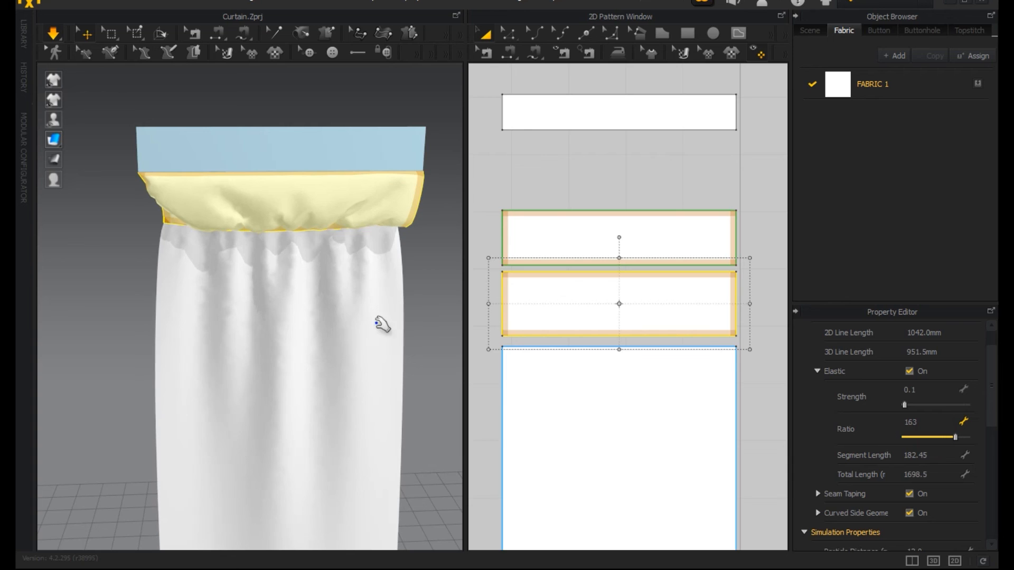
pyautogui.moveTo(267, 296); pyautogui.dragTo(185, 310, button='right')
pyautogui.click(54, 35)
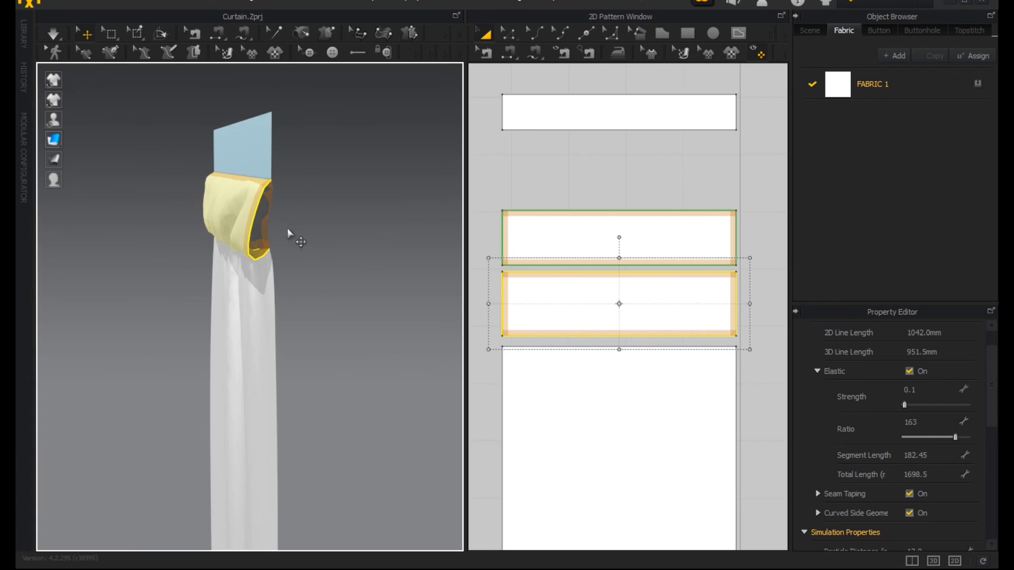
# Step: Sew the right side edges of the upper and lower header strips together with Segment Sewing and check the seam direction
pyautogui.scroll(-2, 290, 235)
pyautogui.scroll(4, 290, 234)
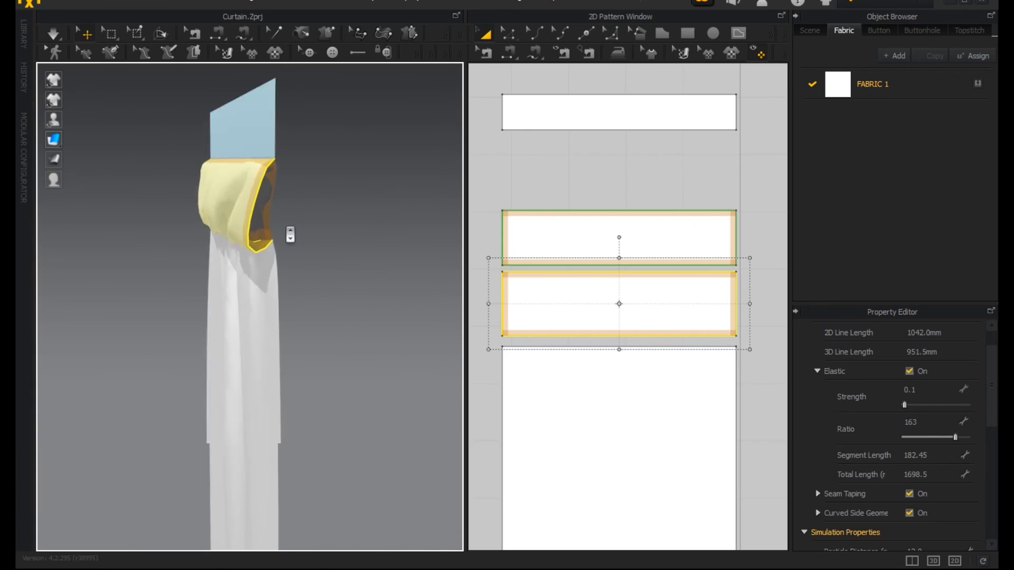
pyautogui.scroll(2, 290, 235)
pyautogui.click(508, 52)
pyautogui.click(732, 241)
pyautogui.click(733, 297)
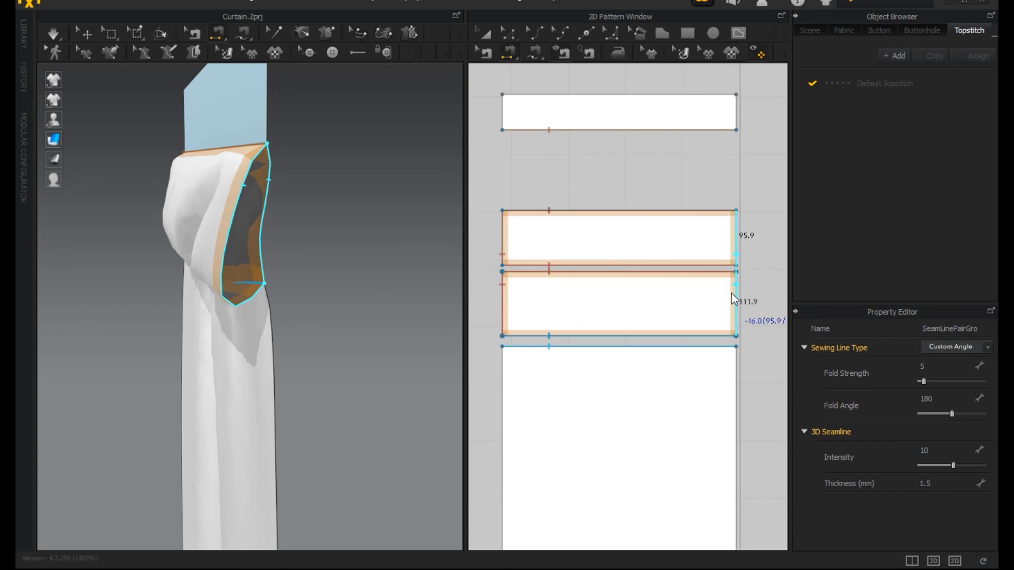
pyautogui.scroll(5, 241, 228)
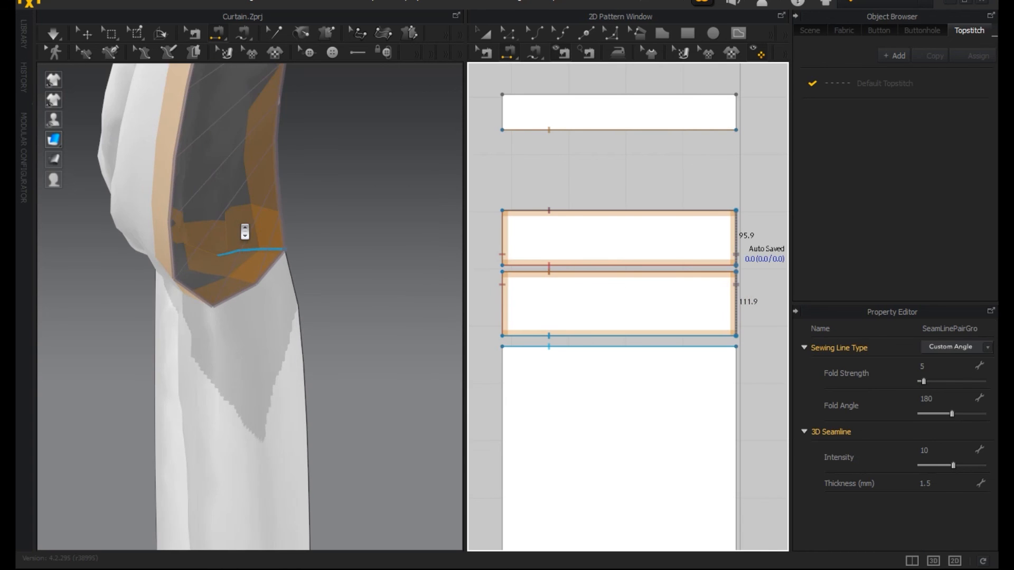
pyautogui.moveTo(283, 235); pyautogui.dragTo(288, 252, button='right')
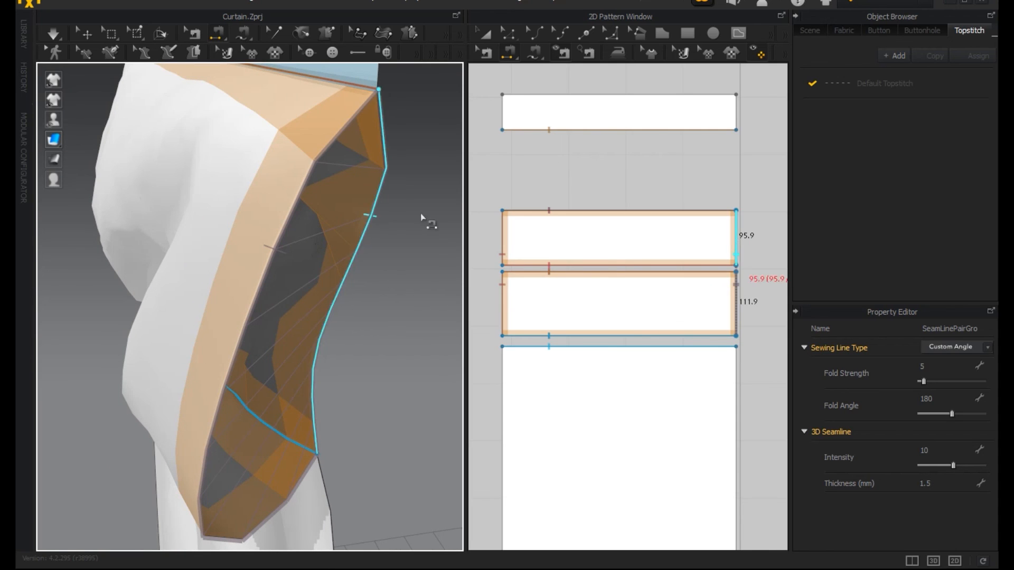
pyautogui.click(481, 36)
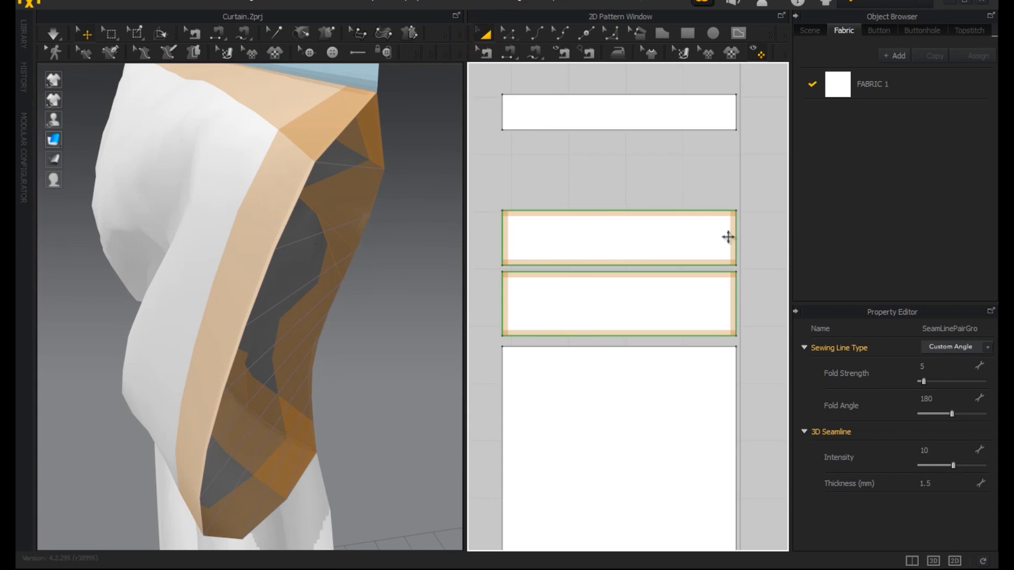
# Step: Review the Elastic and Seam Taping settings of both header strips and the large curtain panel
pyautogui.click(637, 334)
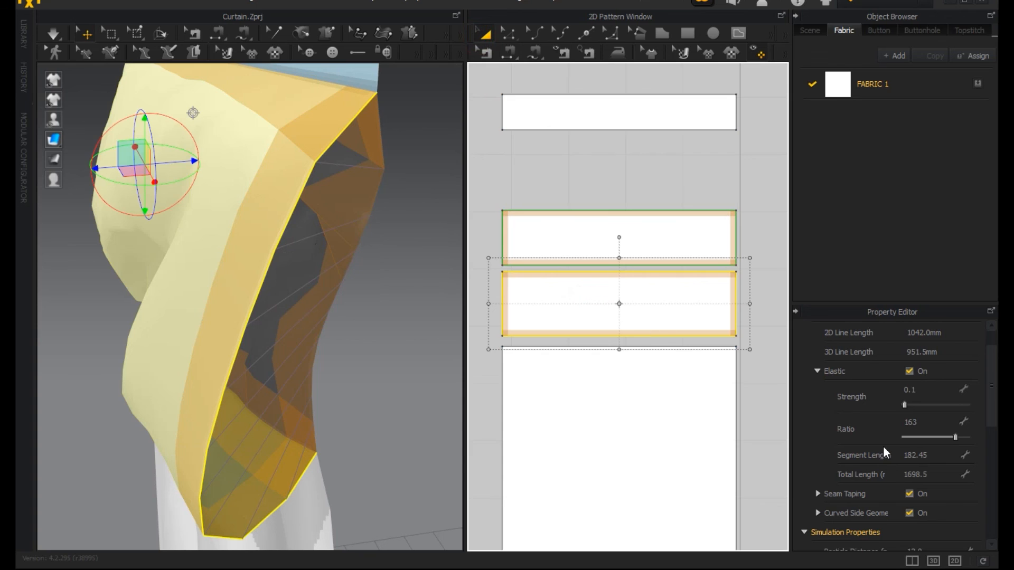
pyautogui.click(820, 371)
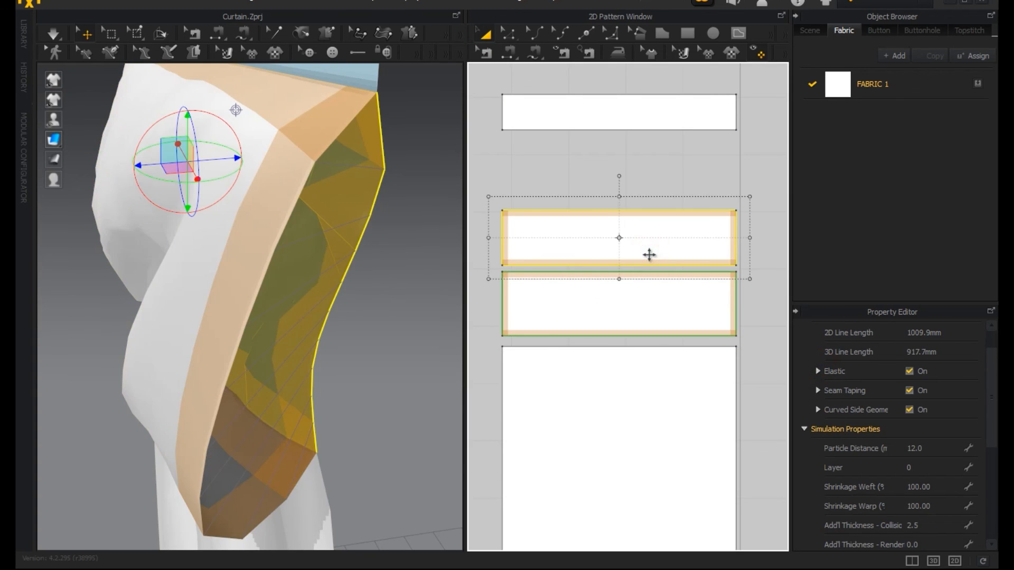
pyautogui.click(649, 369)
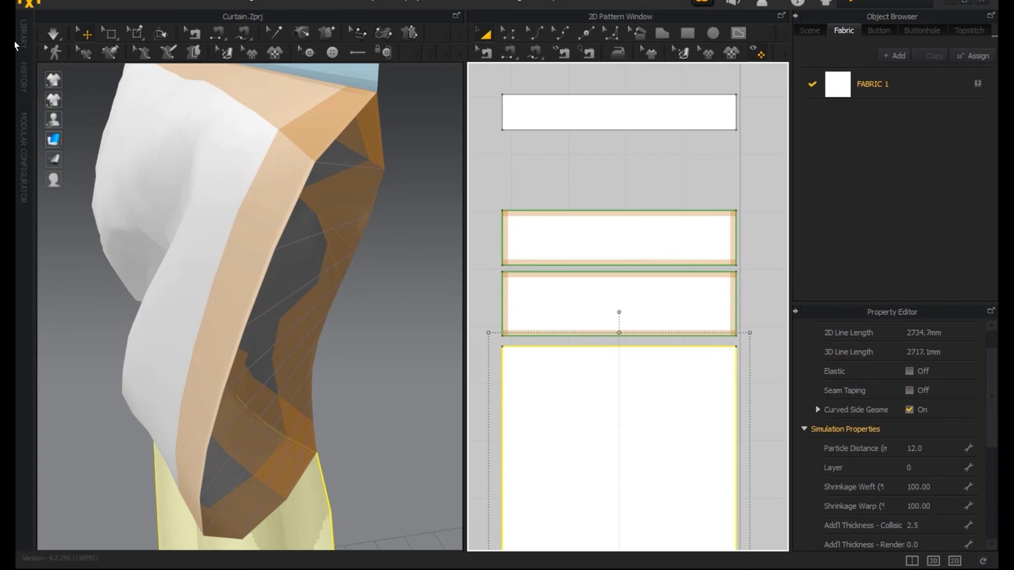
# Step: Simulate the curtain with the header strips' side edges sewn together and stop the simulation
pyautogui.click(49, 39)
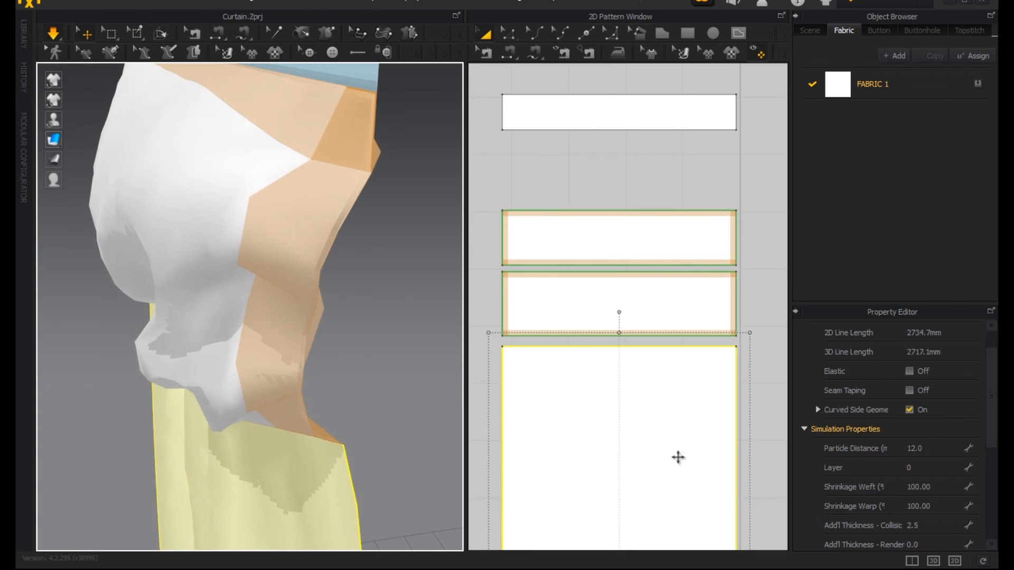
pyautogui.scroll(-5, 611, 219)
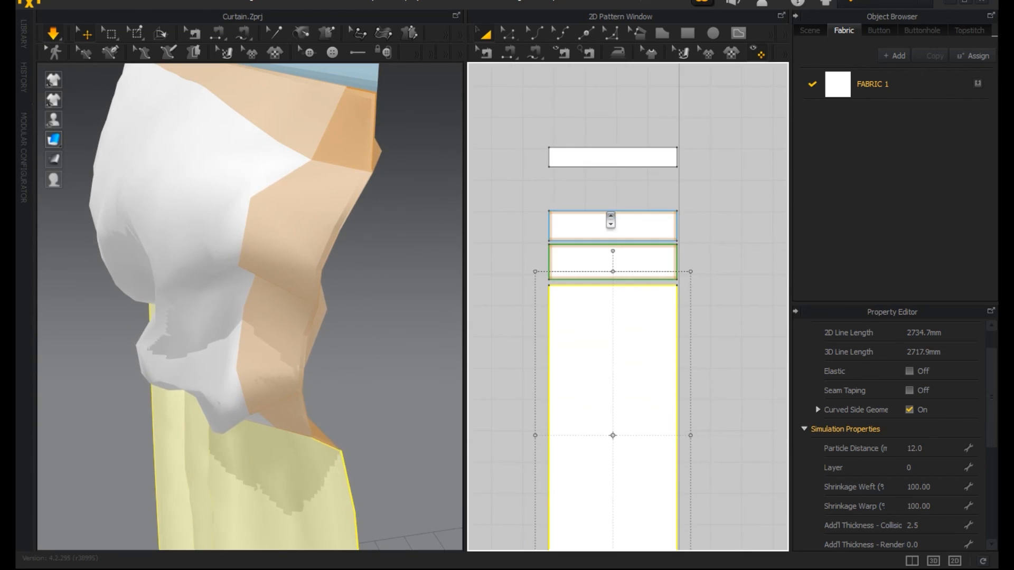
pyautogui.scroll(-3, 611, 220)
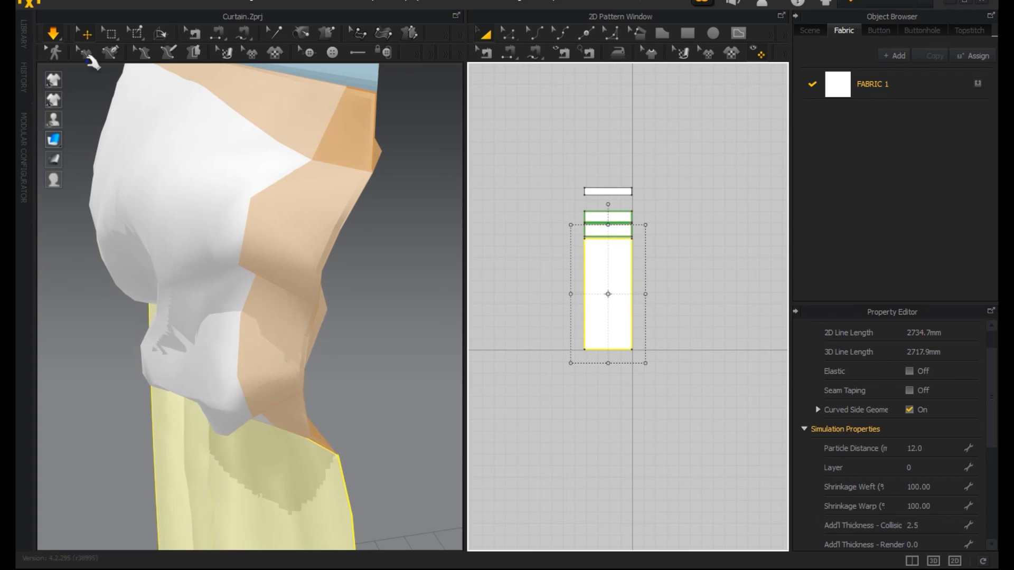
pyautogui.click(53, 33)
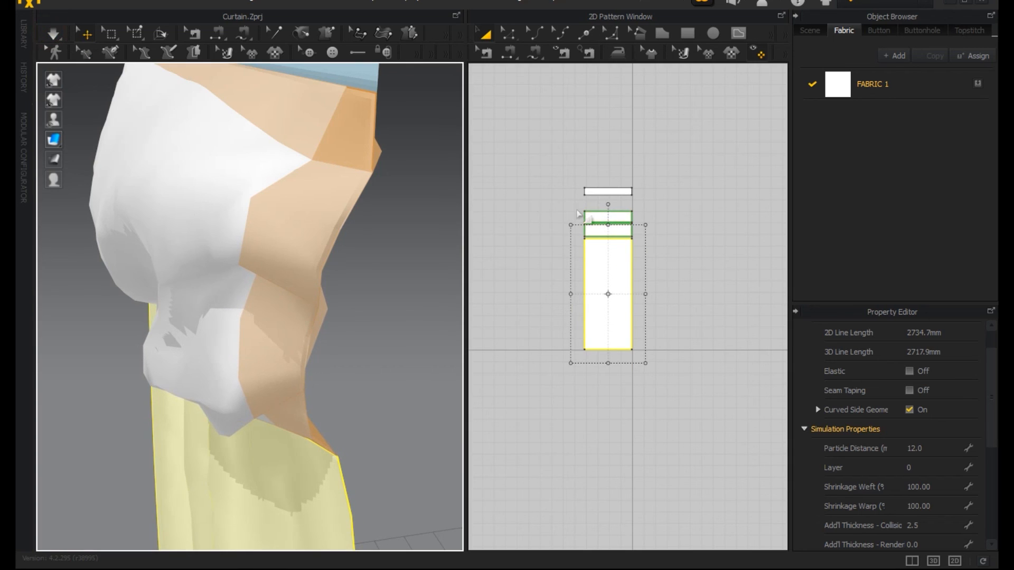
# Step: Widen both header strips and the large curtain panel together by nearly half, keeping their left edges fixed, and set Particle Distance to 8
pyautogui.scroll(2, 579, 214)
pyautogui.moveTo(560, 197); pyautogui.dragTo(729, 516)
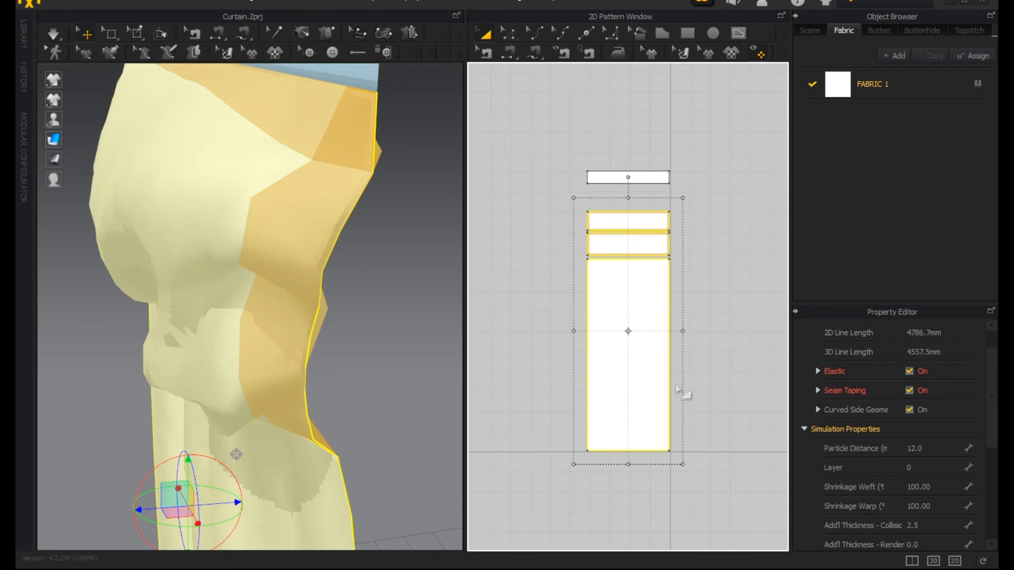
pyautogui.moveTo(683, 329); pyautogui.dragTo(720, 327)
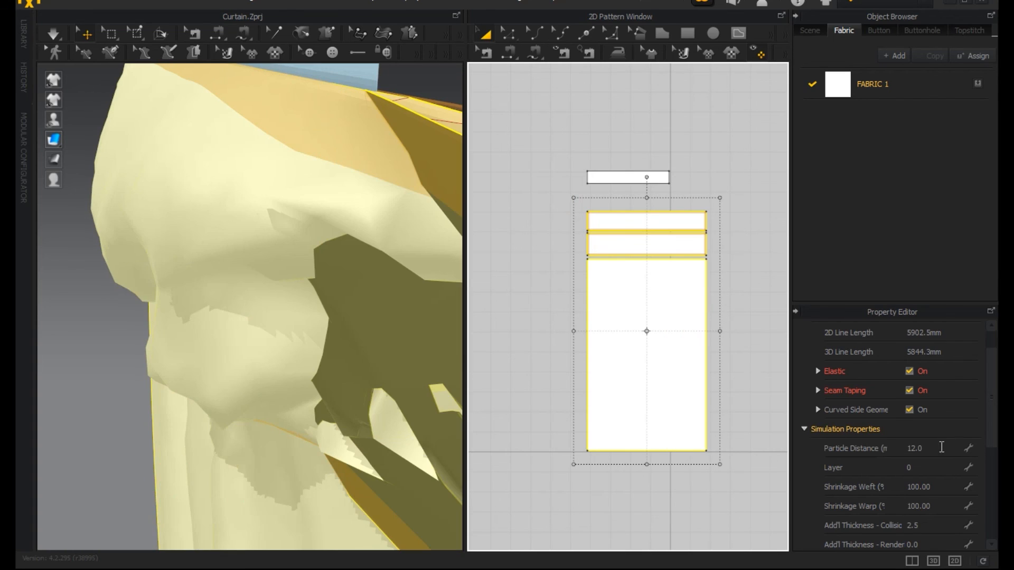
pyautogui.click(941, 447)
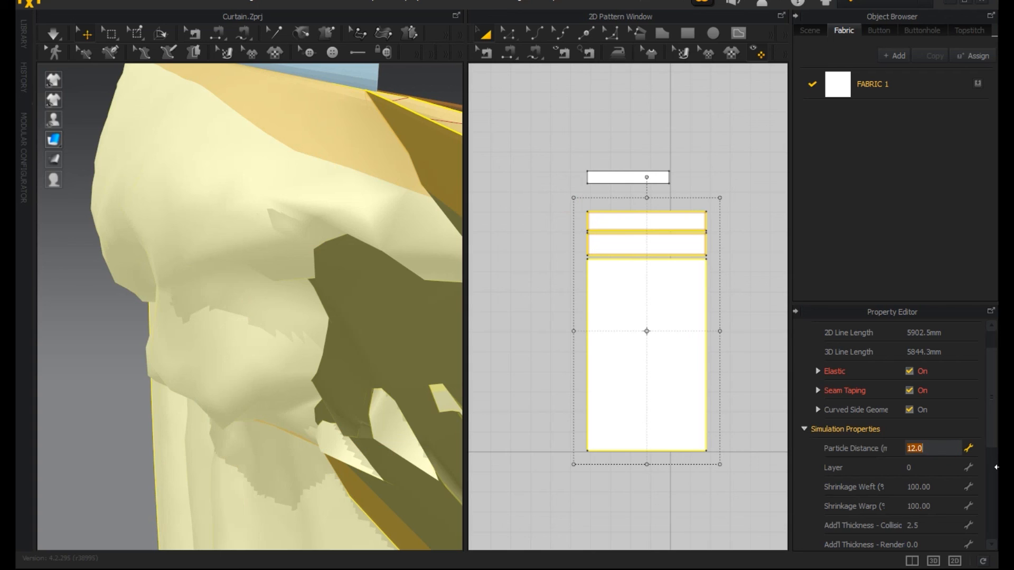
pyautogui.press('Return')
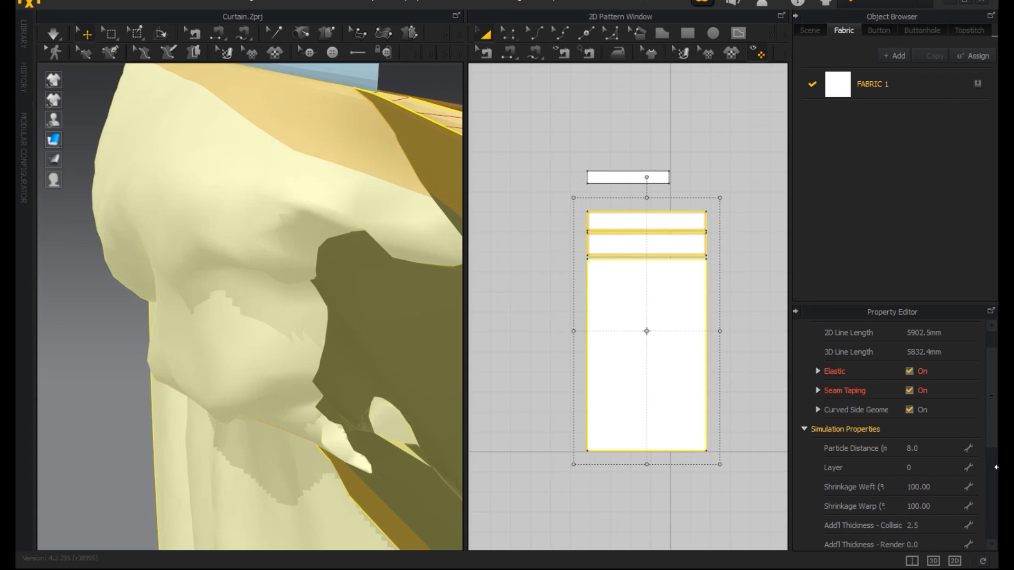
# Step: Simulate the widened curtain and inspect the gathered header and panel folds from several angles
pyautogui.scroll(-10, 186, 241)
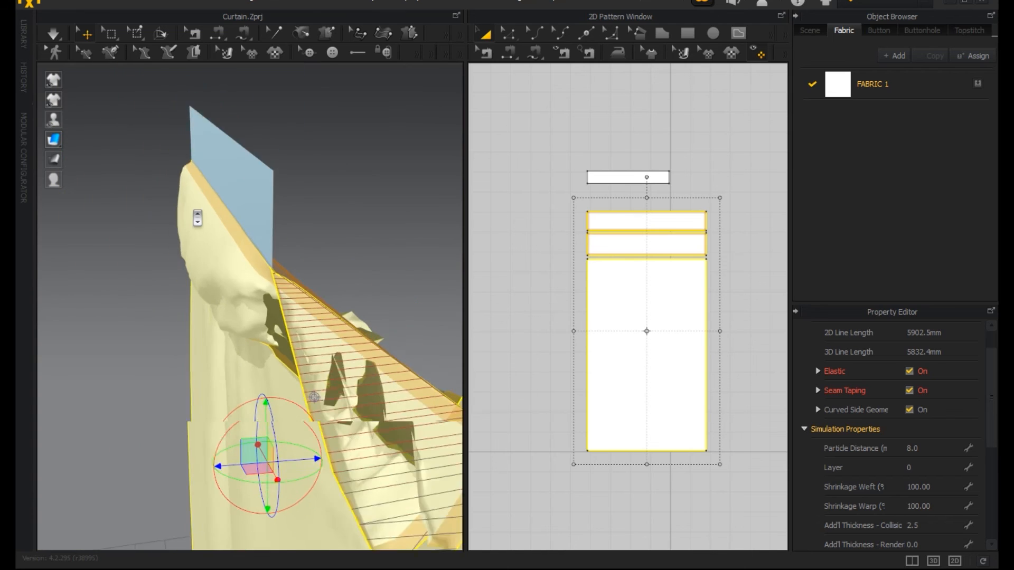
pyautogui.press('2')
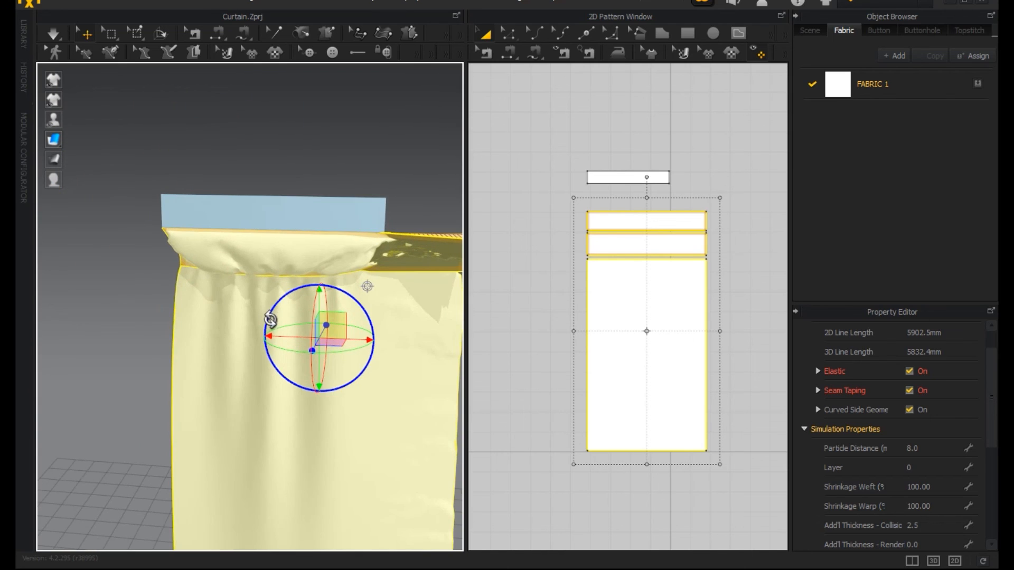
pyautogui.scroll(-5, 217, 211)
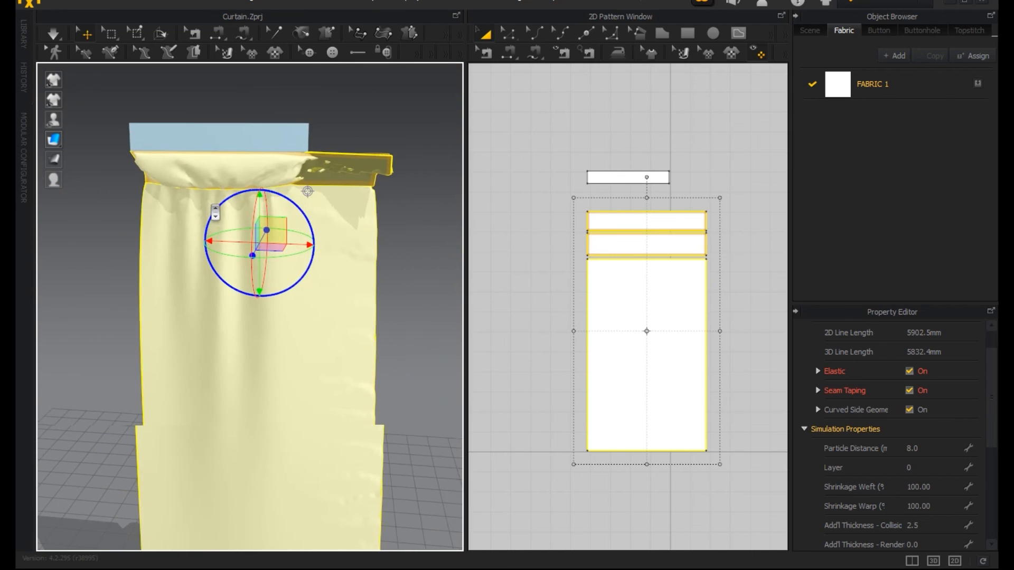
pyautogui.click(54, 34)
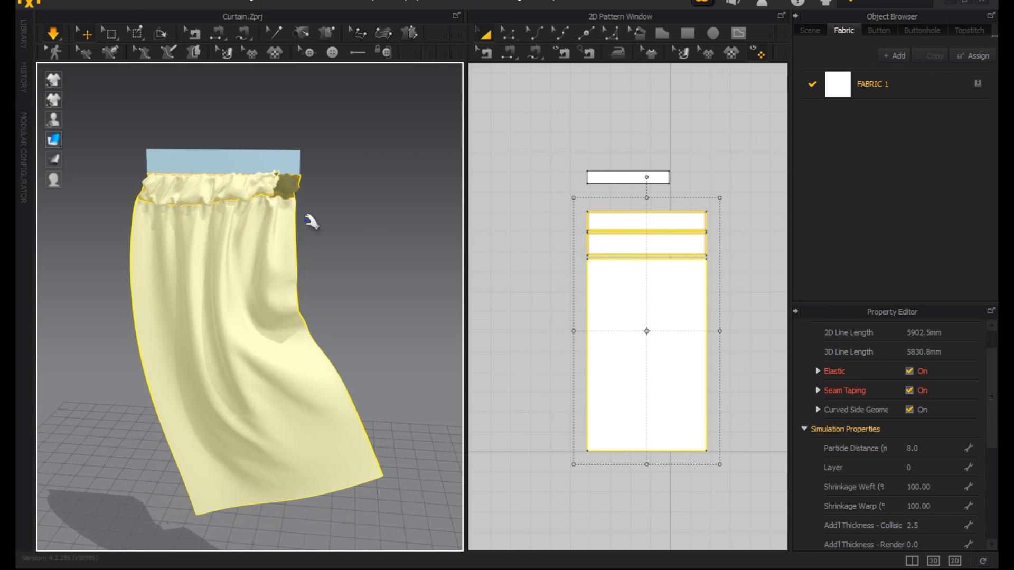
pyautogui.scroll(3, 280, 217)
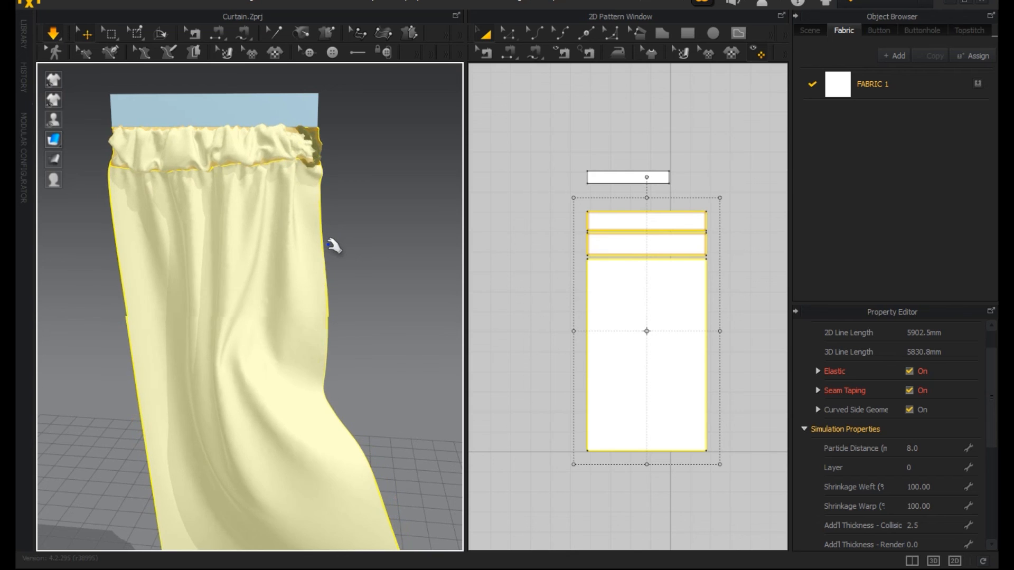
pyautogui.moveTo(335, 243); pyautogui.dragTo(290, 278, button='right')
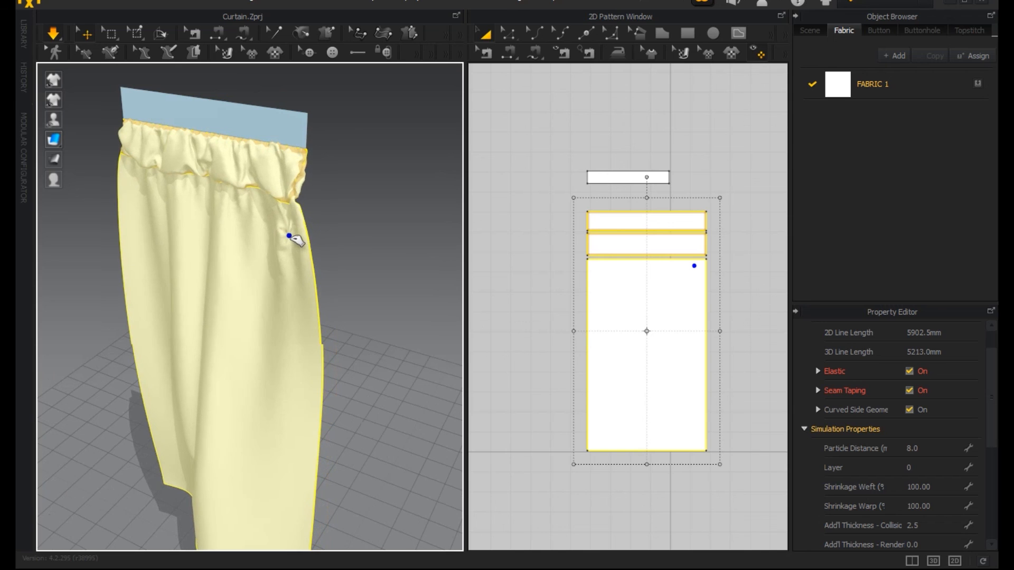
pyautogui.scroll(2, 295, 246)
pyautogui.scroll(-4, 295, 246)
pyautogui.moveTo(261, 301); pyautogui.dragTo(316, 282, button='right')
pyautogui.moveTo(249, 322); pyautogui.dragTo(294, 267, button='middle')
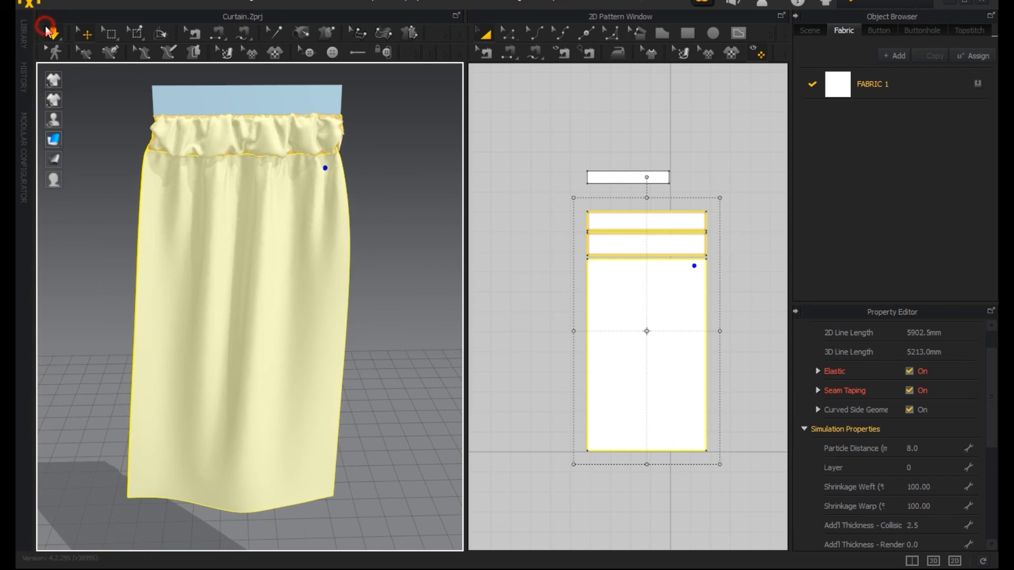